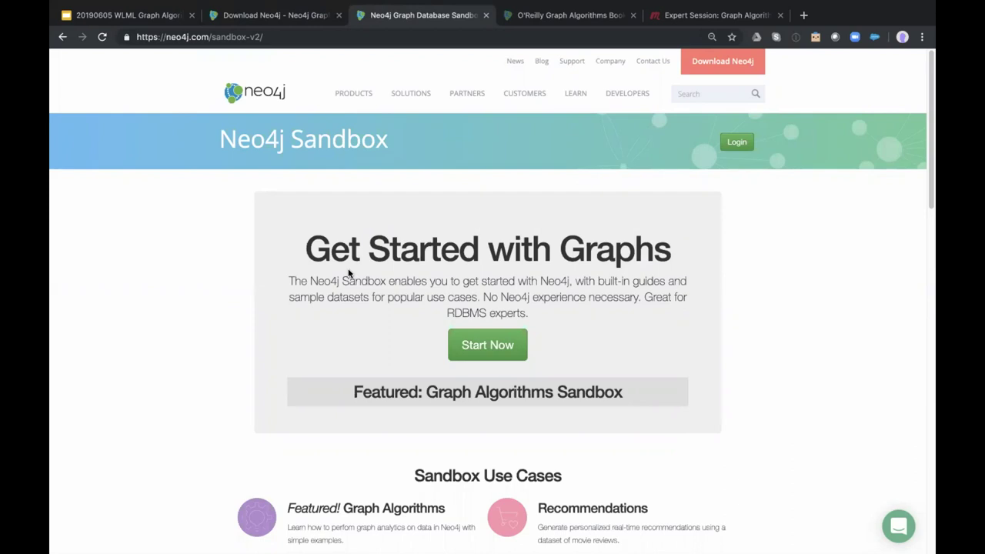
# Step: Return to the meetup slides and advance past the BitCoin slides to the :play graph-algorithms guide slide
pyautogui.press('super+Tab')
pyautogui.press('super+Tab')
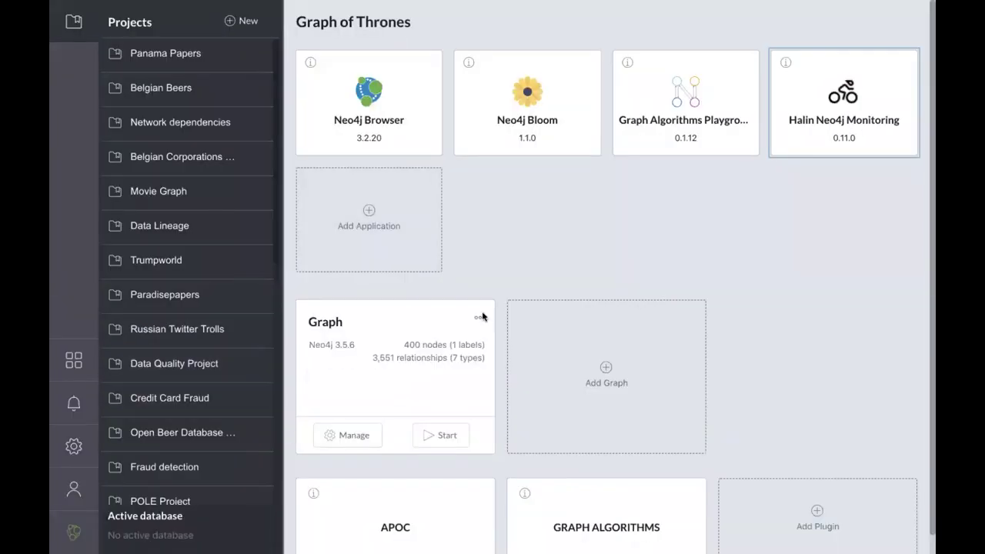
pyautogui.press('super+Tab')
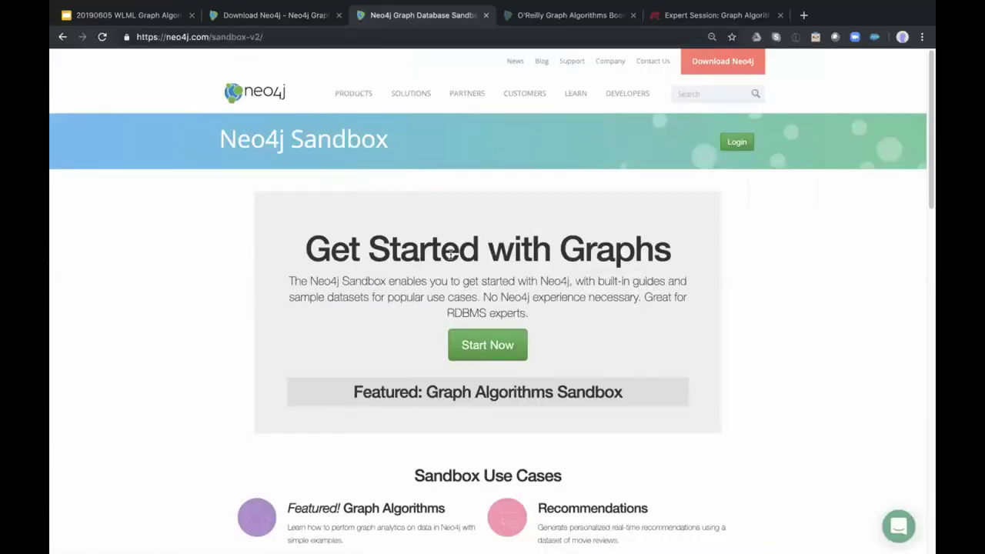
pyautogui.click(119, 24)
pyautogui.press('Right')
pyautogui.press('Right')
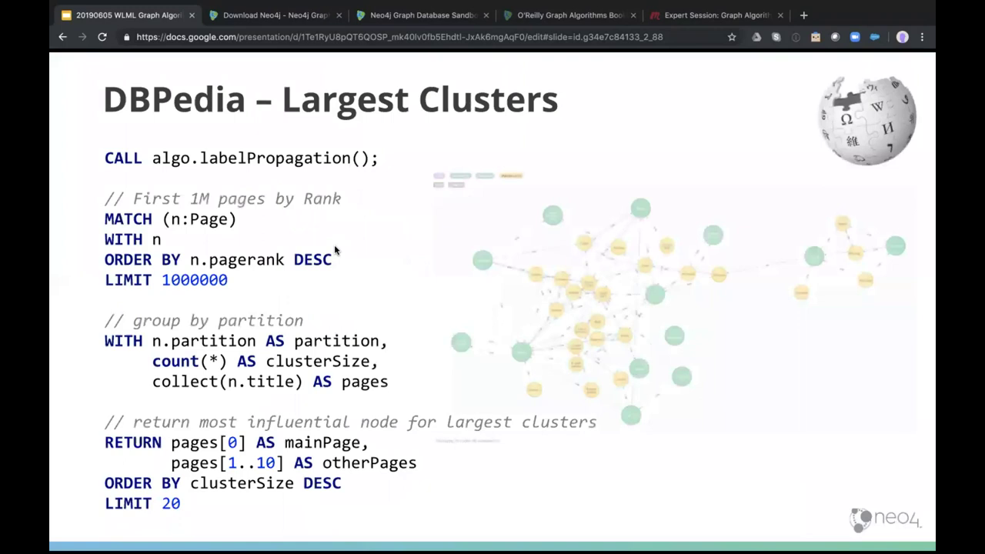
pyautogui.press('Right')
pyautogui.press('Right')
pyautogui.press('Right')
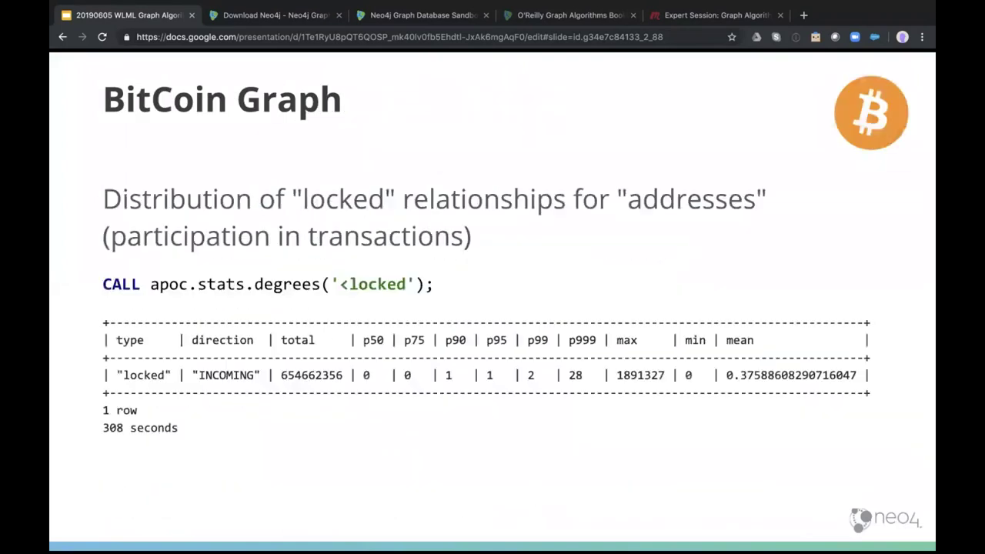
pyautogui.press('Right')
pyautogui.press('Right')
pyautogui.press('Right')
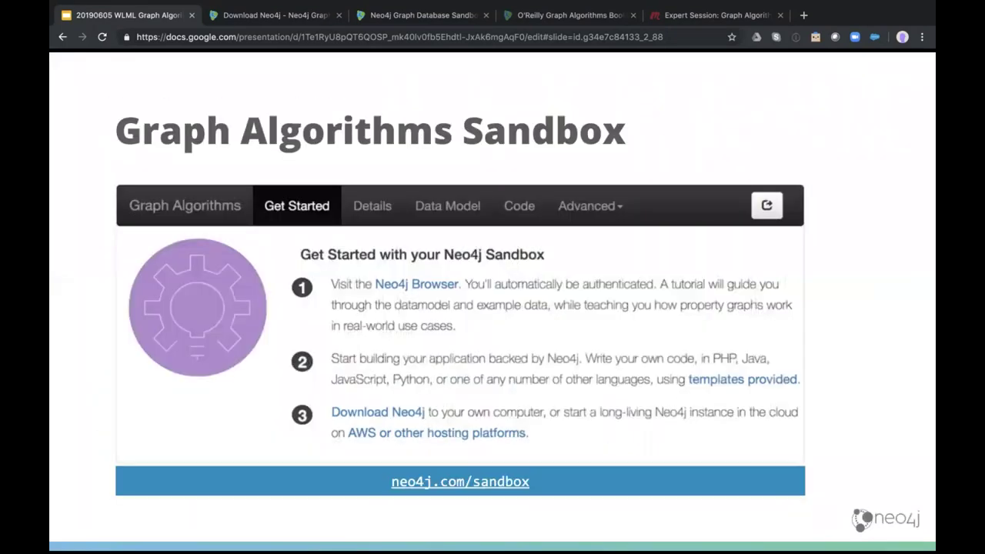
pyautogui.press('Right')
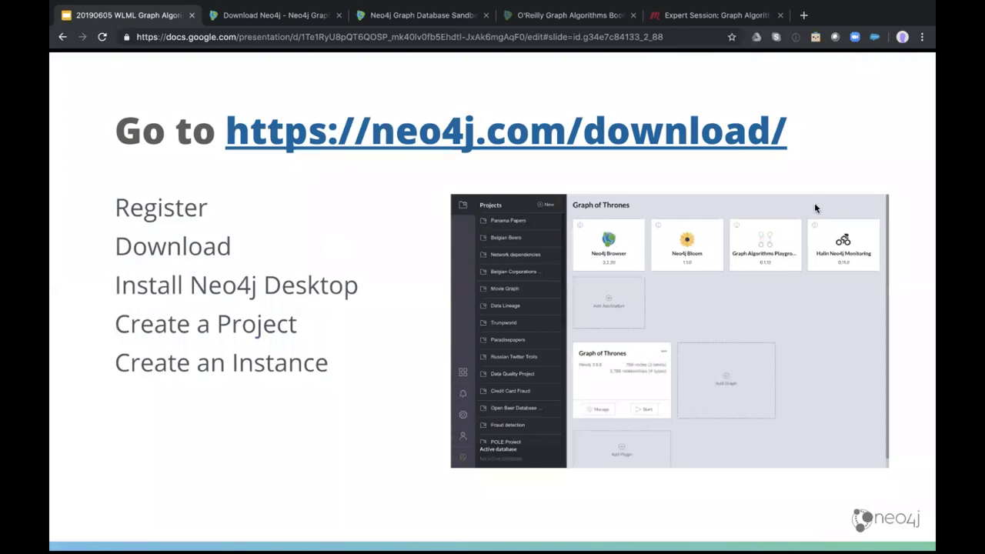
pyautogui.press('Right')
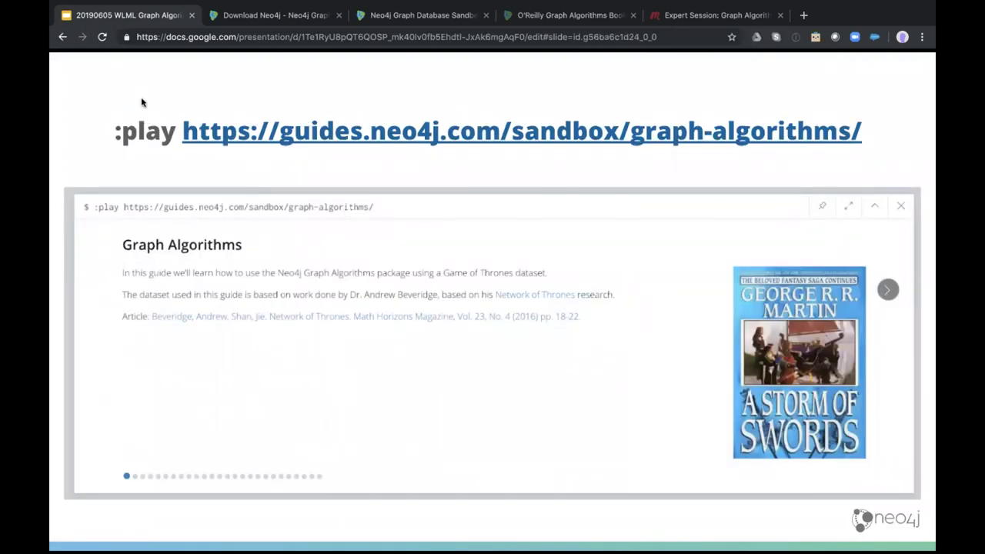
# Step: Leave presenting, select the :play guide command line, and switch to Neo4j Desktop
pyautogui.press('Escape')
pyautogui.click(286, 182)
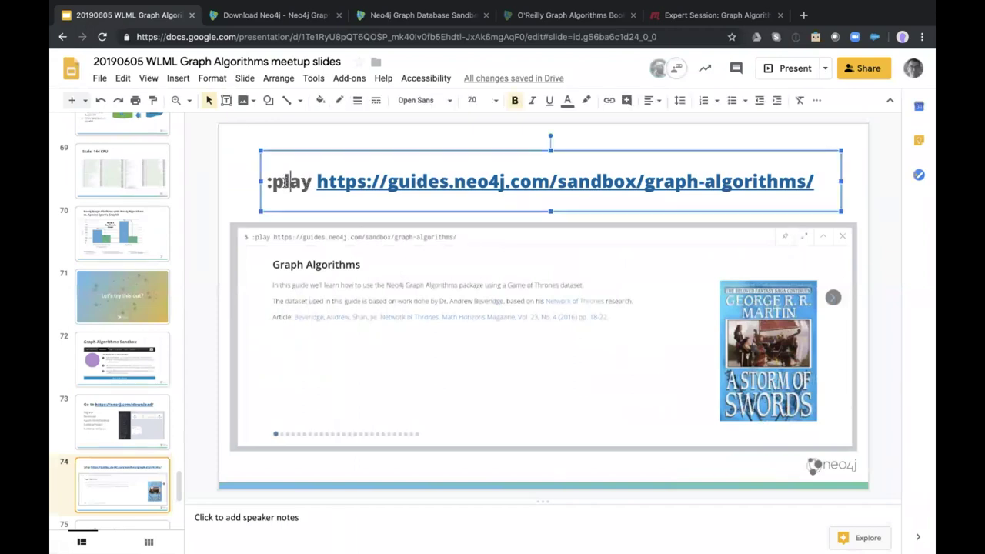
pyautogui.tripleClick(285, 182)
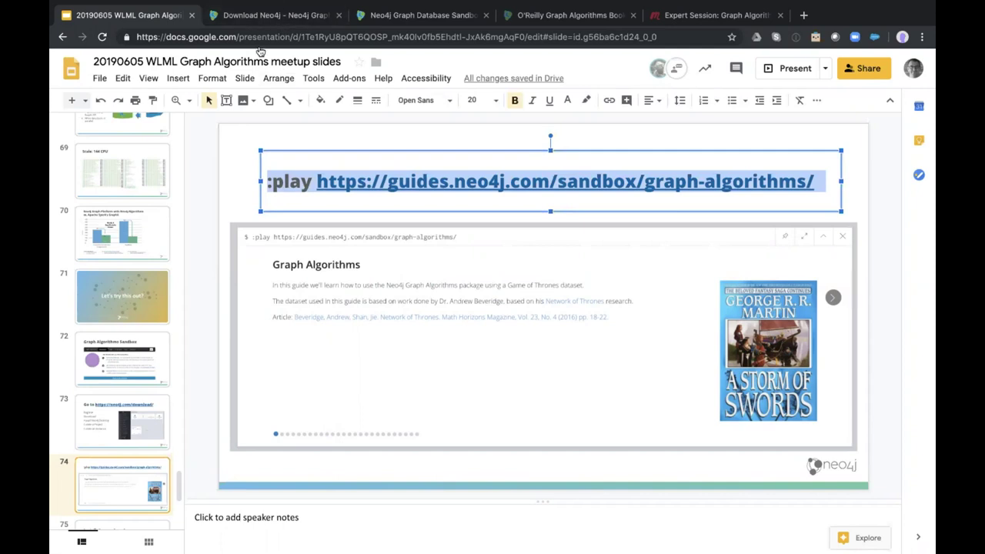
pyautogui.press('super+Tab')
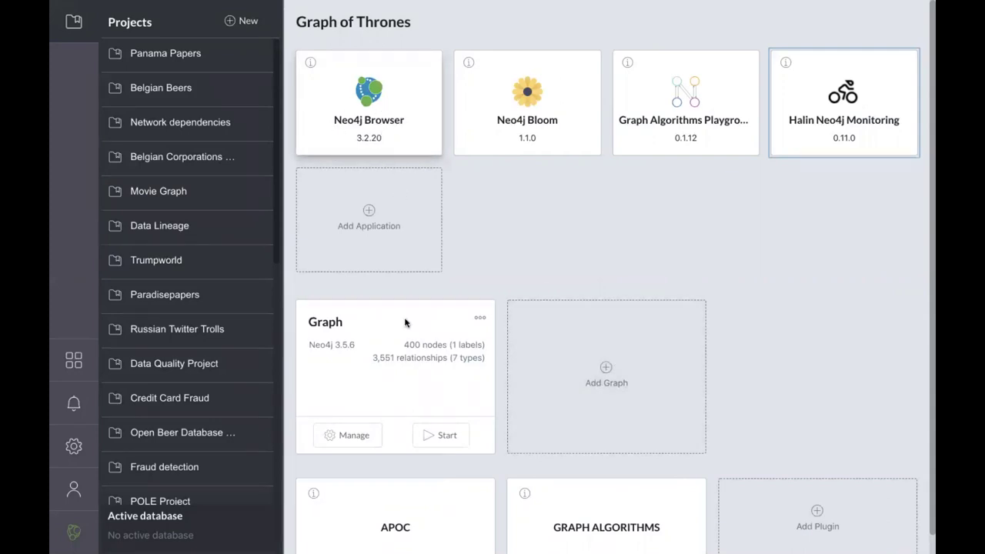
# Step: Create a new local graph in Graph of Thrones, entering a password for it
pyautogui.click(605, 368)
pyautogui.click(577, 358)
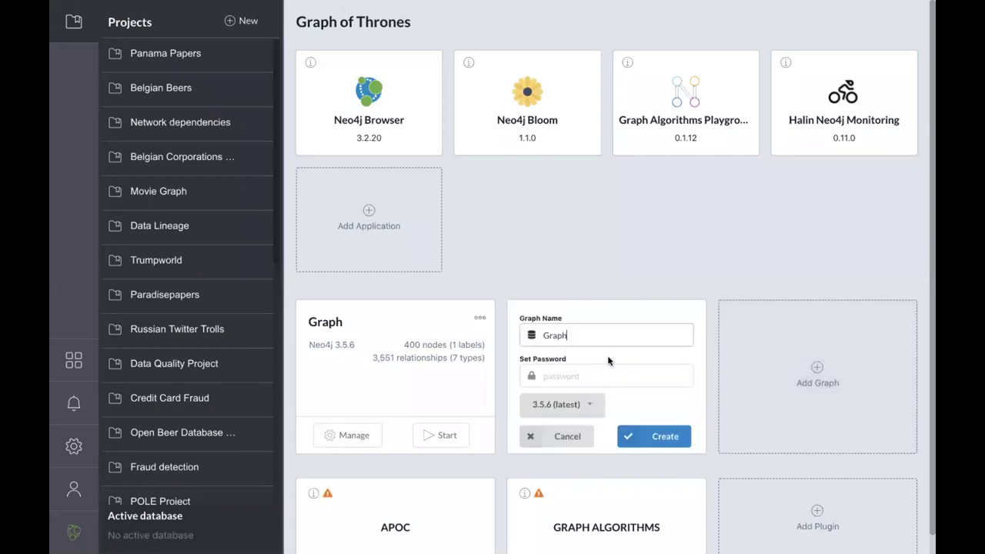
pyautogui.click(565, 377)
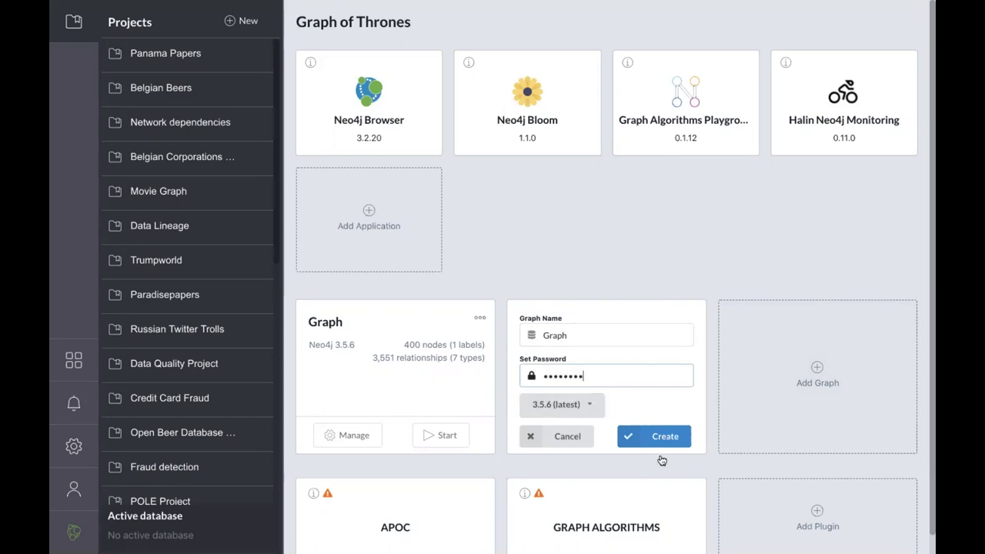
pyautogui.click(660, 436)
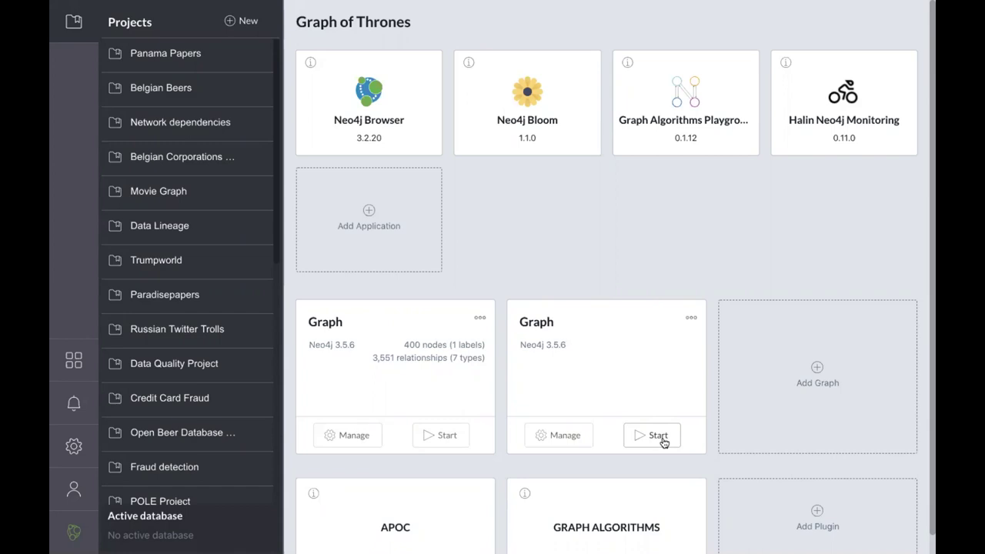
# Step: Start the new graph, open Manage, and check Plugins for APOC and Graph Algorithms before returning to Details
pyautogui.click(646, 437)
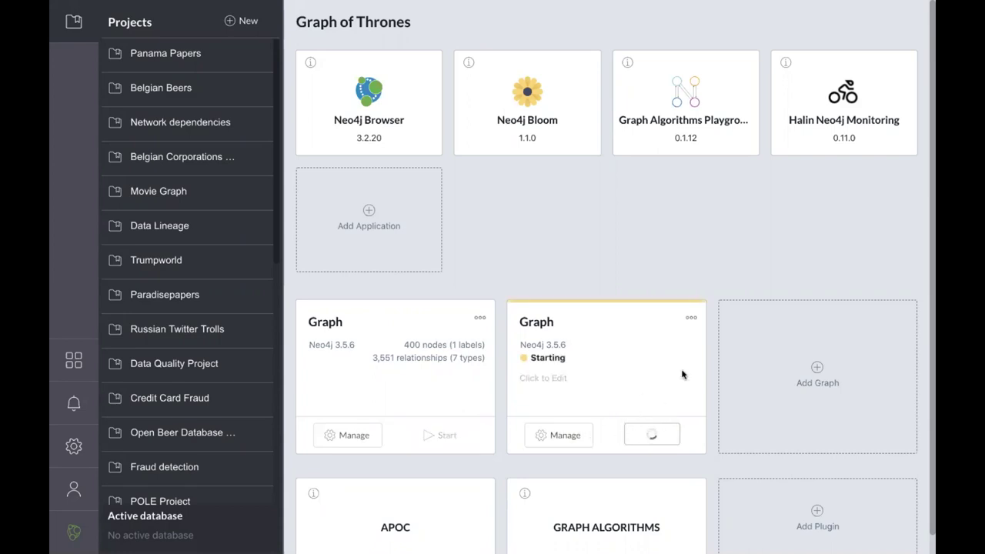
pyautogui.click(558, 437)
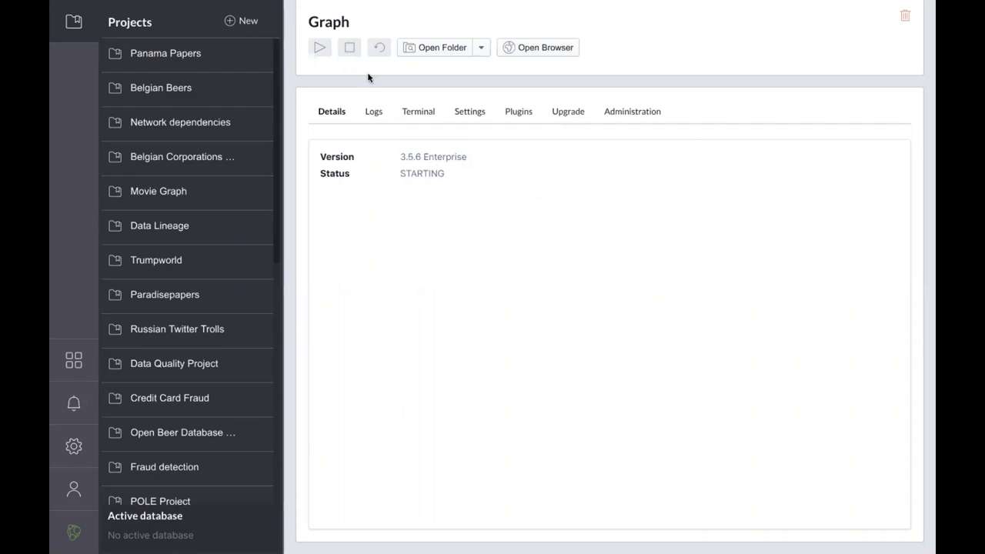
pyautogui.click(517, 117)
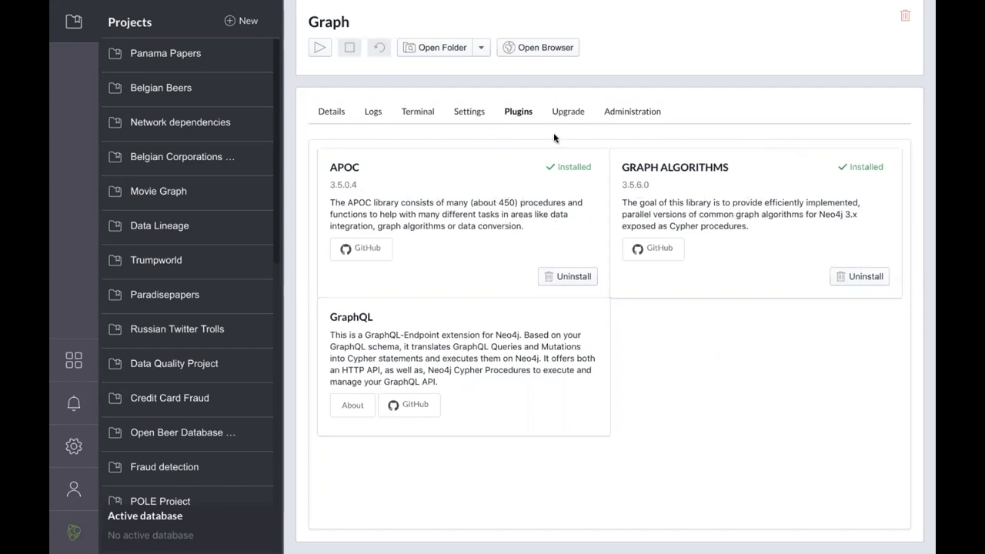
pyautogui.click(333, 111)
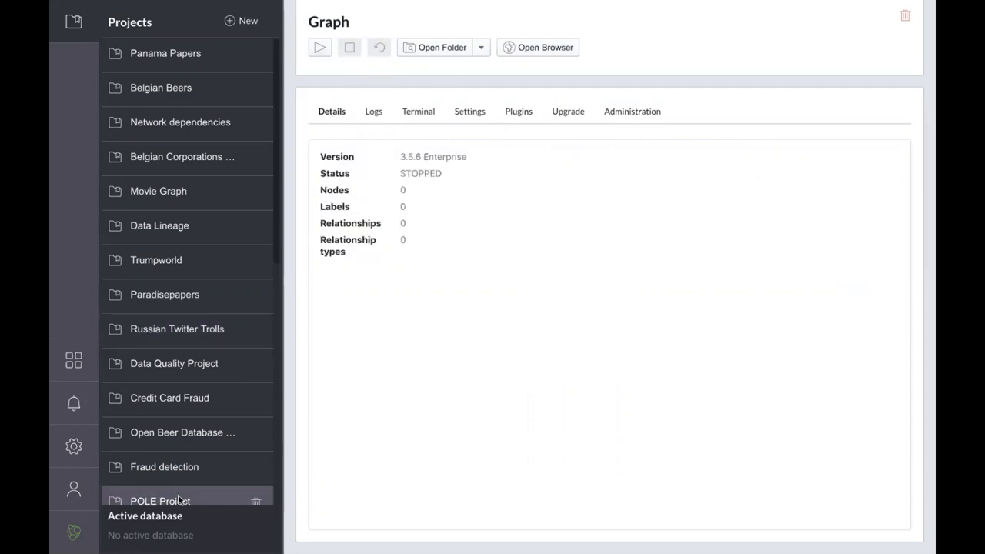
# Step: Back in Graph of Thrones, remove the empty second graph, then start the original 400-node Graph
pyautogui.scroll(-6, 169, 384)
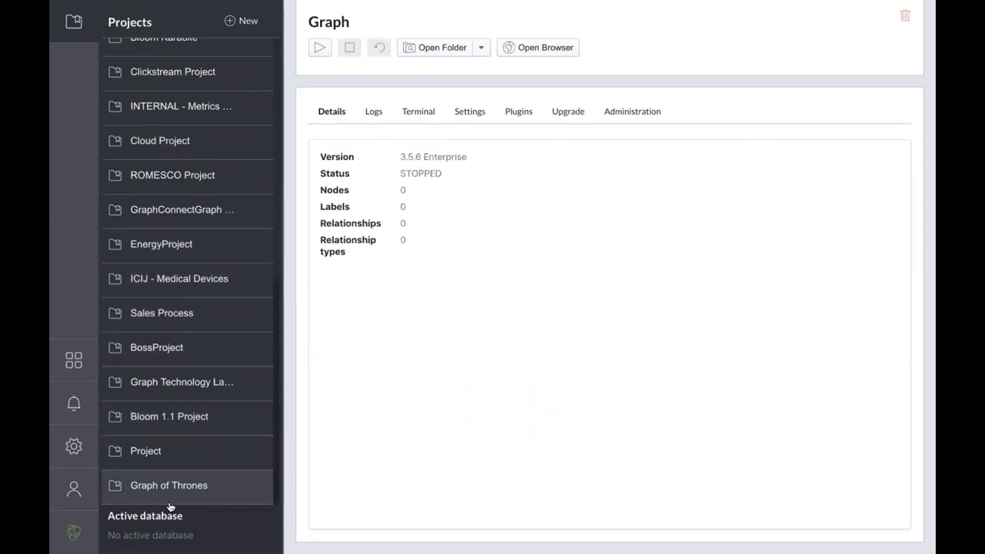
pyautogui.click(169, 496)
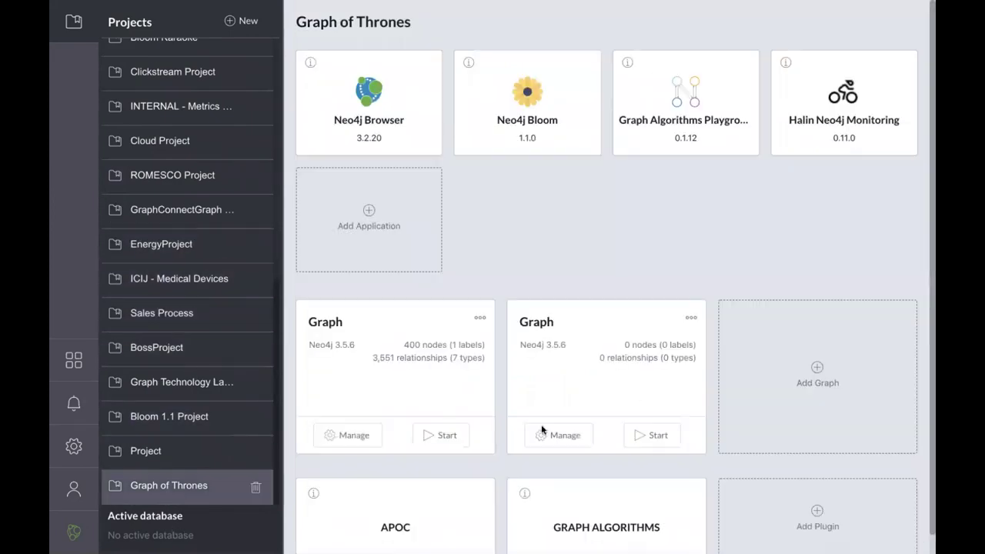
pyautogui.click(691, 317)
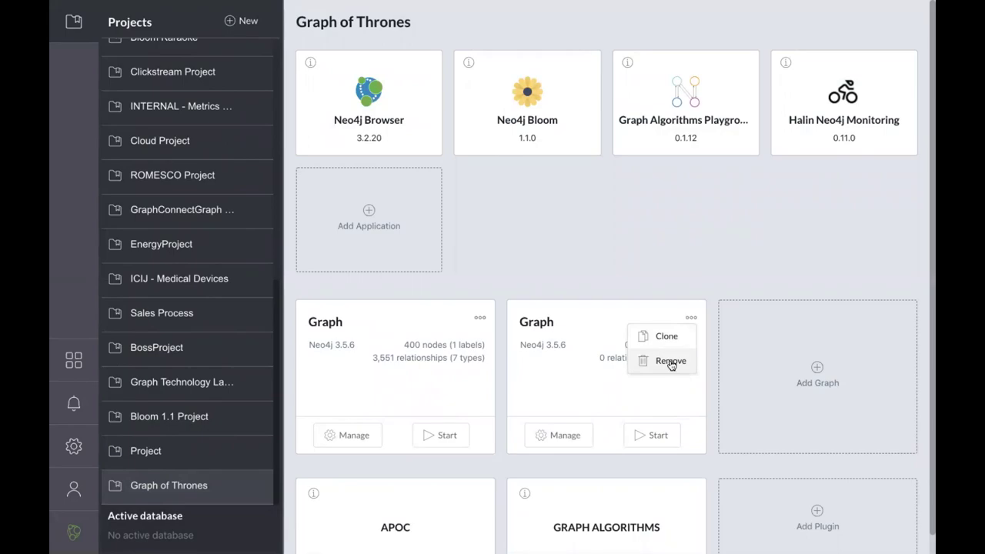
pyautogui.click(670, 362)
pyautogui.click(674, 323)
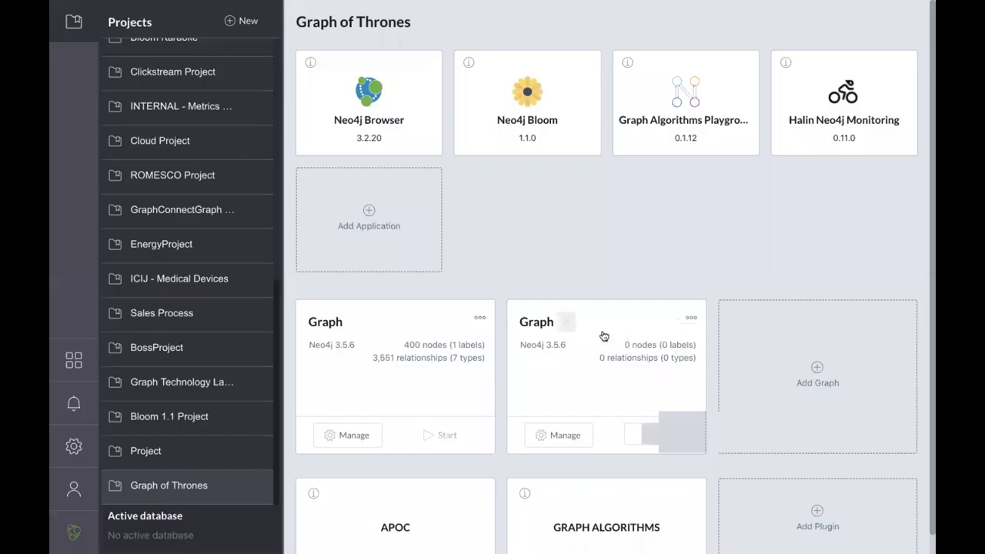
pyautogui.click(438, 435)
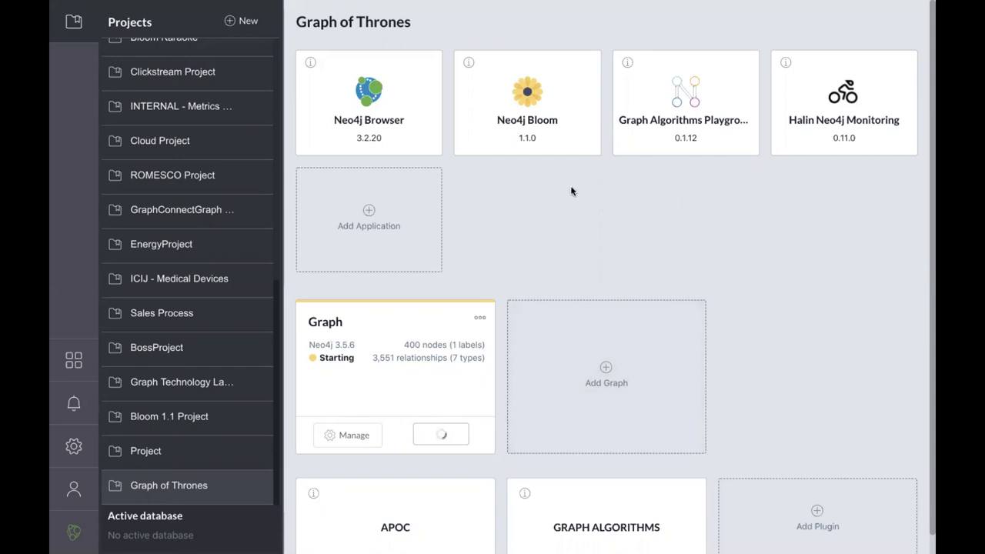
pyautogui.click(370, 224)
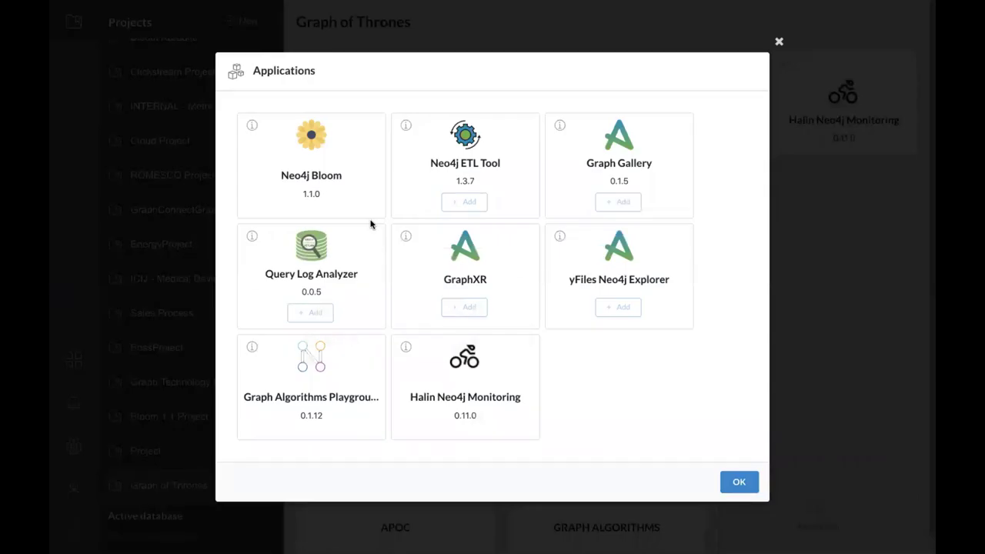
pyautogui.click(740, 483)
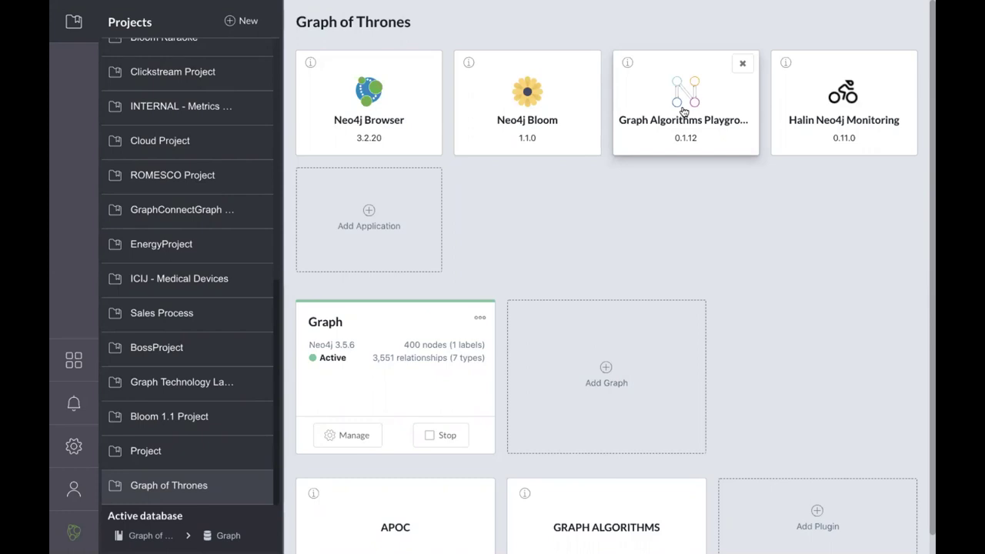
# Step: Load install.graphapp.io in a new Chrome tab to show the Graph Apps Gallery, then return to Neo4j Desktop
pyautogui.press('super+Tab')
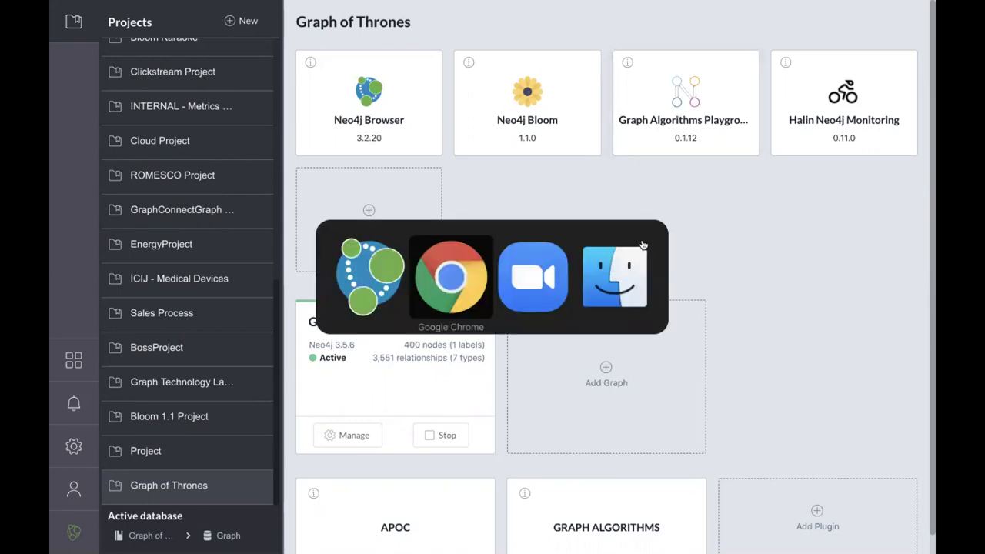
pyautogui.press('super+t')
pyautogui.write('install.graphapp.io')
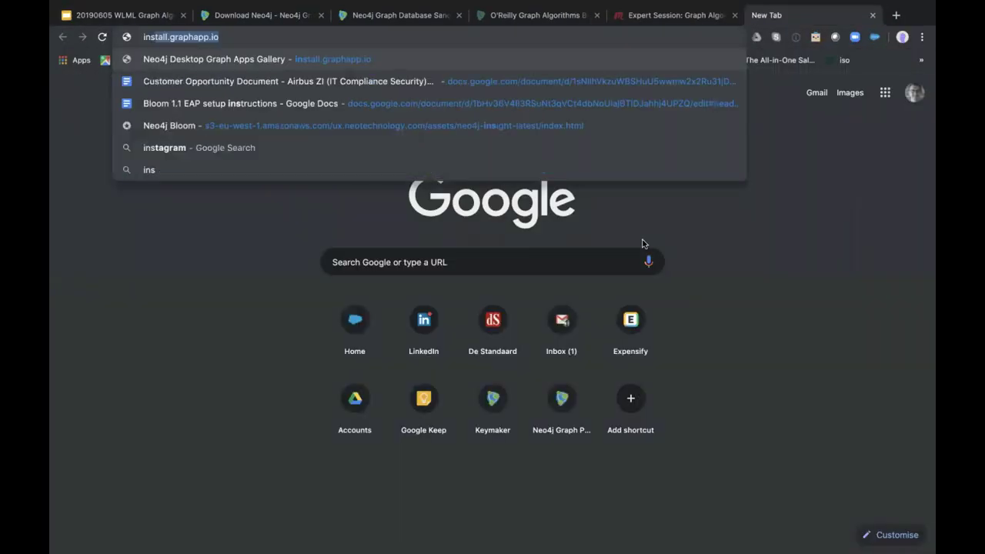
pyautogui.press('Return')
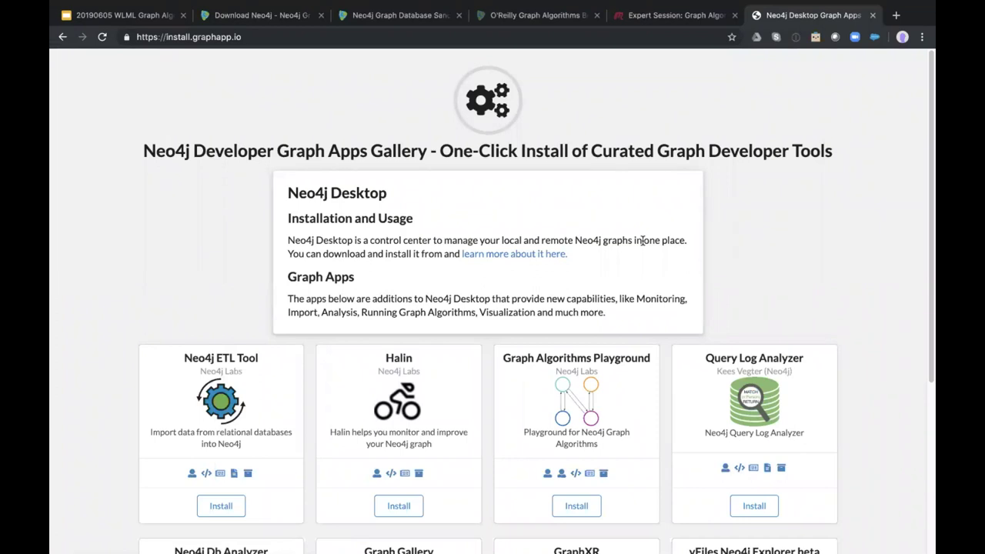
pyautogui.press('super+Tab')
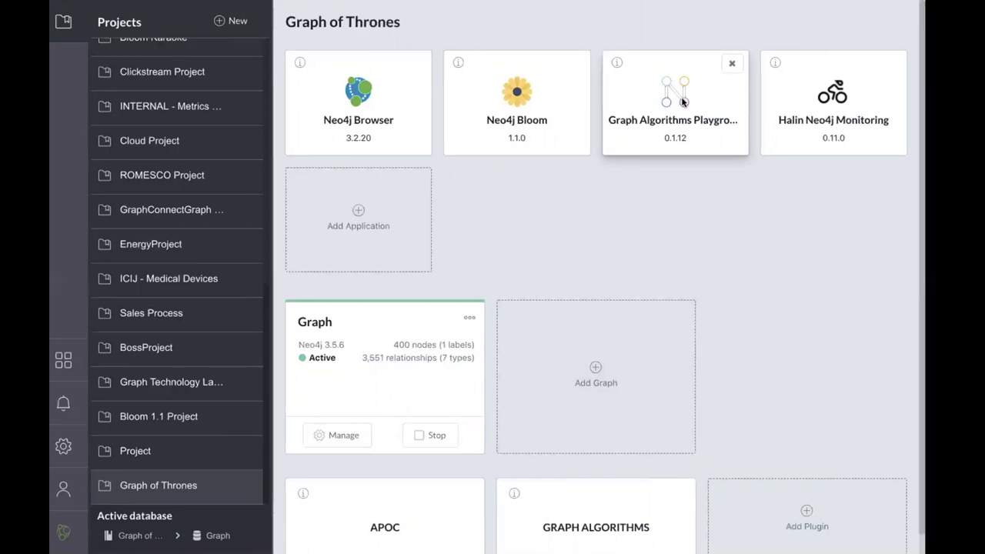
# Step: Launch Graph Algorithms Playground 0.1.12 from the Graph of Thrones project
pyautogui.click(682, 101)
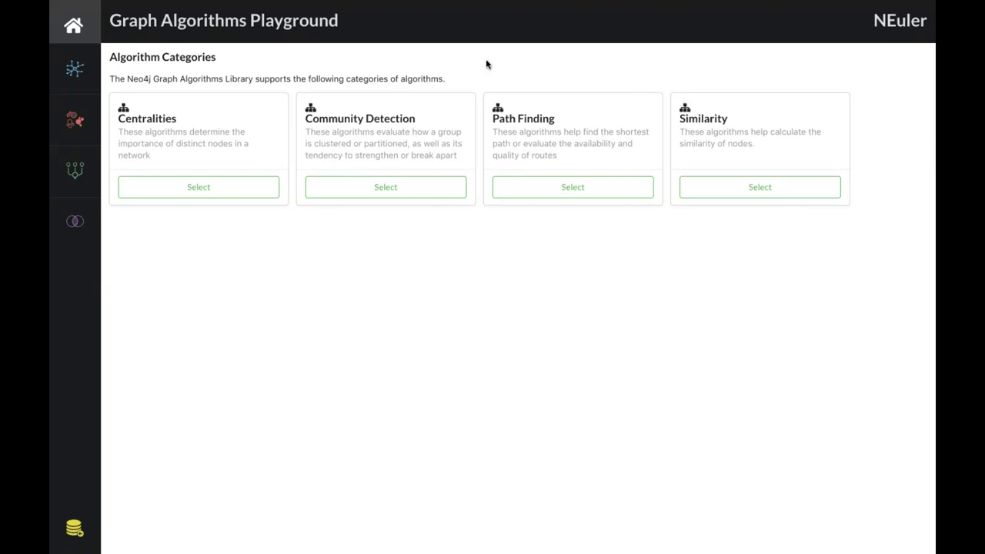
# Step: Open the Sample Graphs page from the database icon in the left sidebar
pyautogui.click(75, 528)
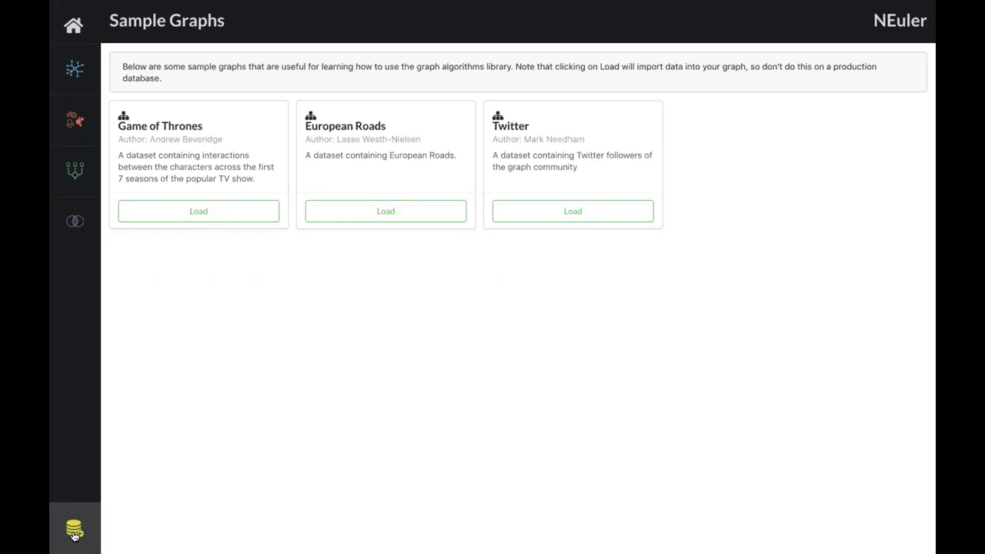
# Step: Start loading Game of Thrones and highlight its unique Id constraint and nodes-CSV Cypher statements
pyautogui.click(203, 214)
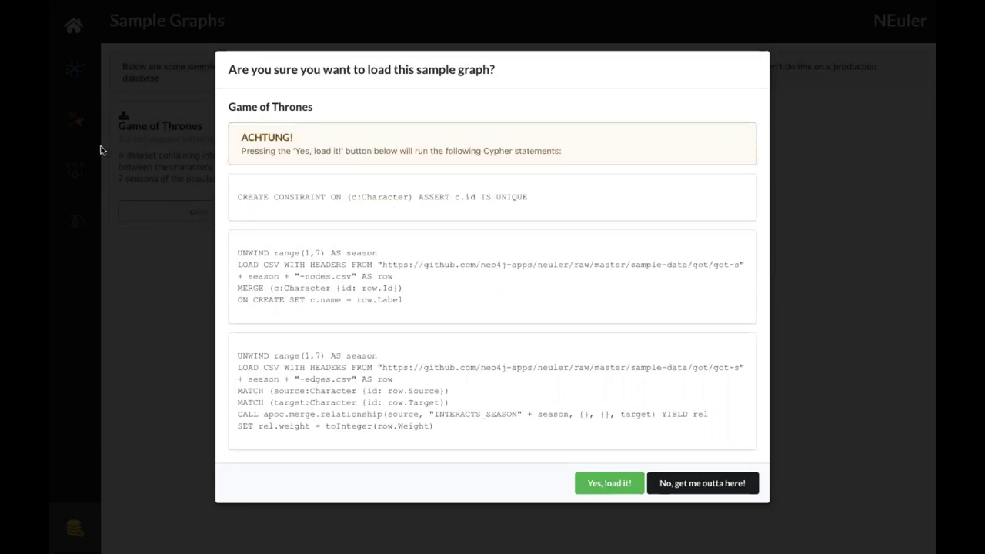
pyautogui.tripleClick(299, 197)
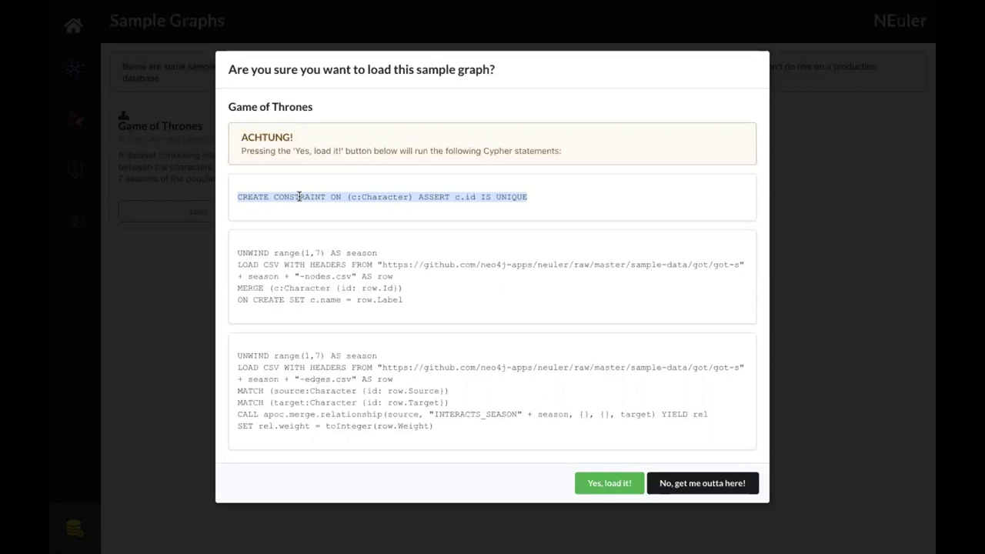
pyautogui.doubleClick(299, 196)
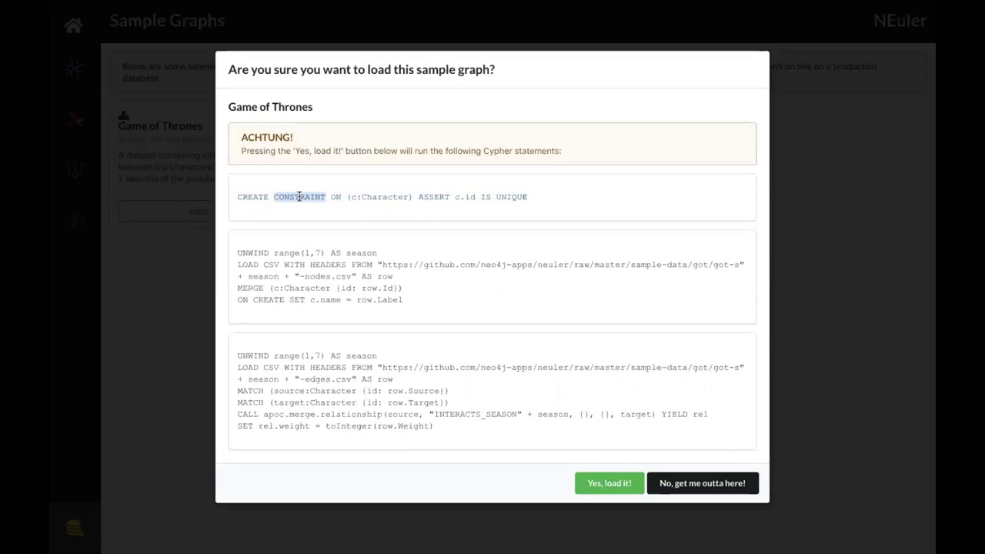
pyautogui.tripleClick(382, 198)
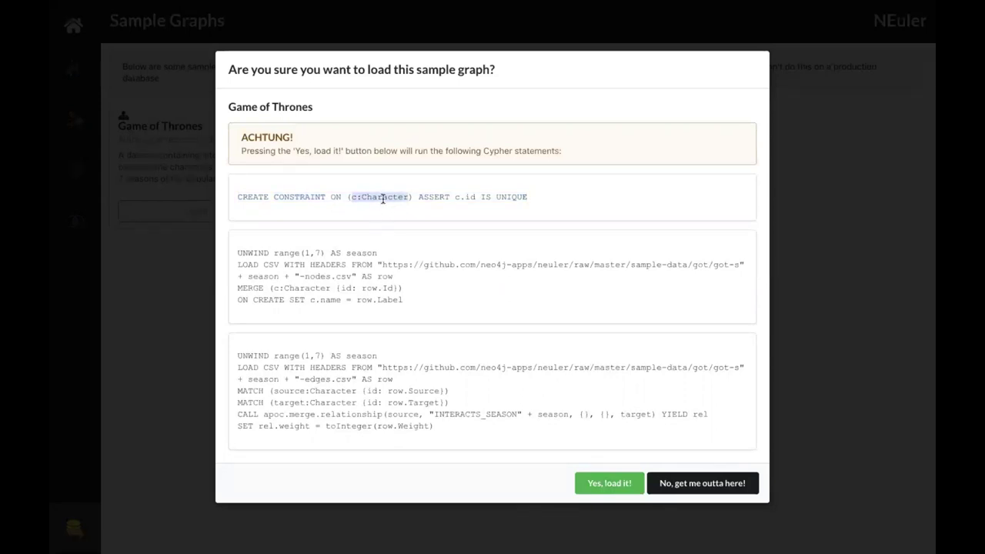
pyautogui.doubleClick(469, 197)
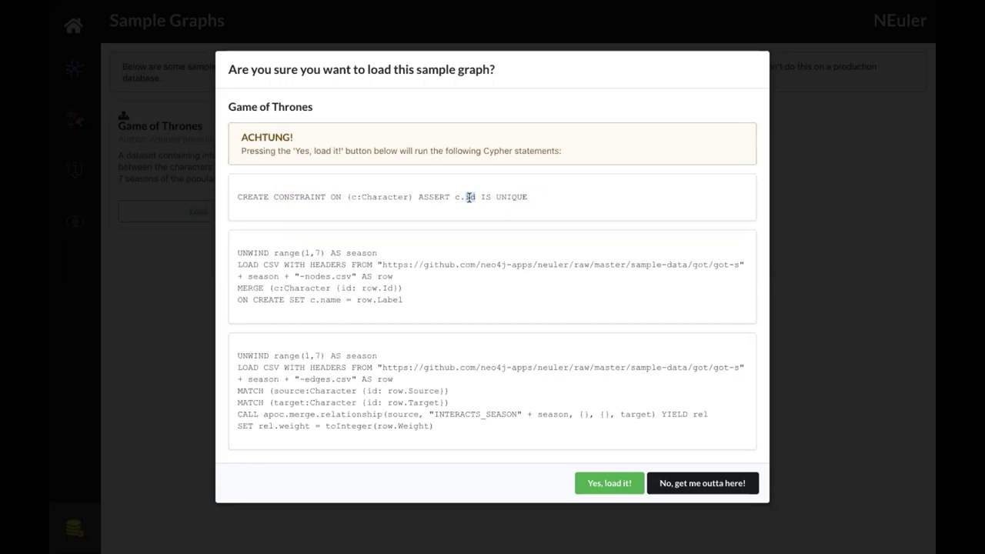
pyautogui.tripleClick(334, 264)
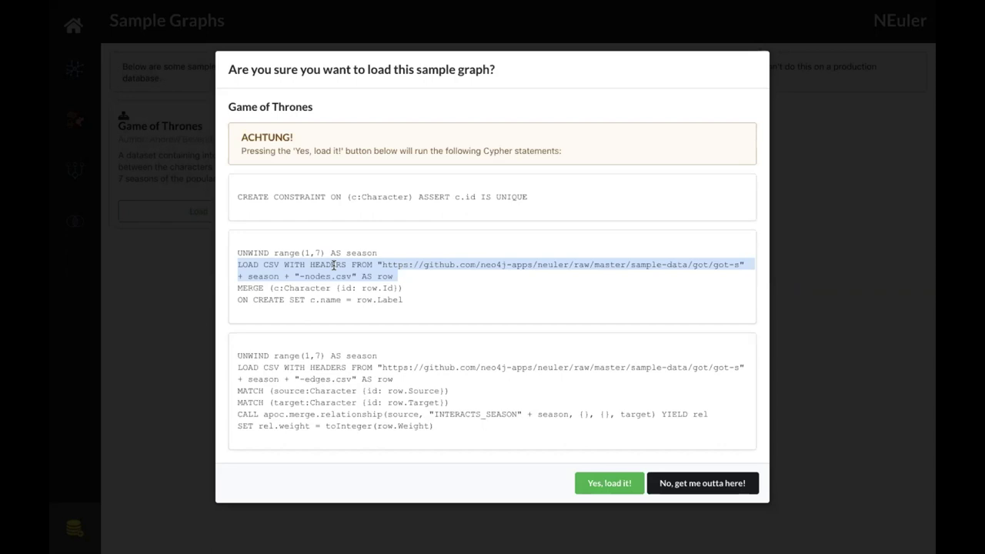
pyautogui.tripleClick(275, 252)
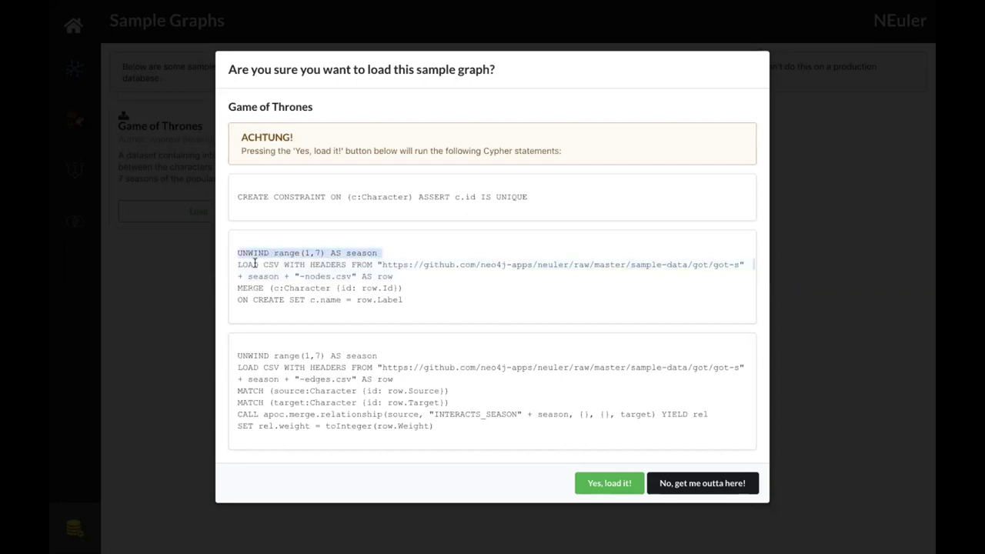
pyautogui.tripleClick(254, 263)
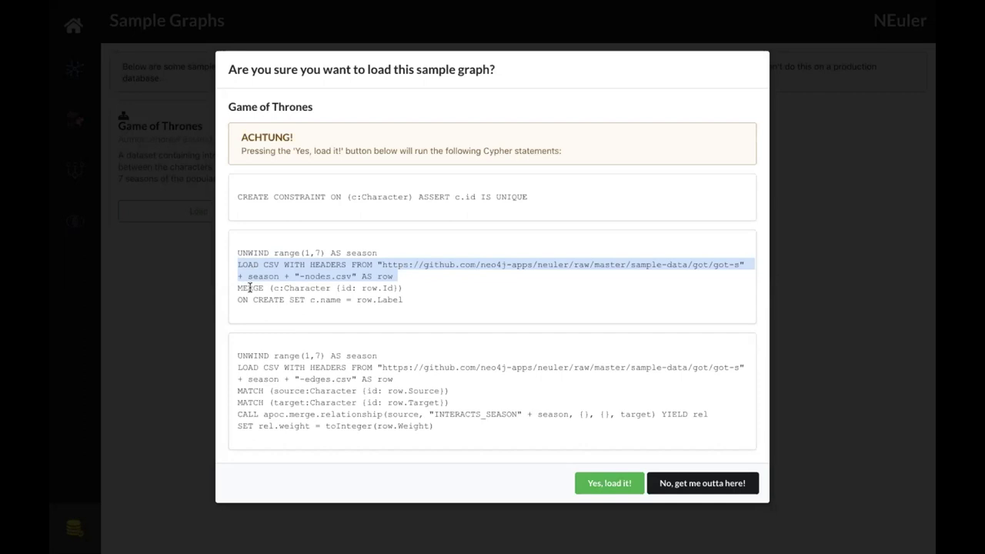
pyautogui.tripleClick(250, 287)
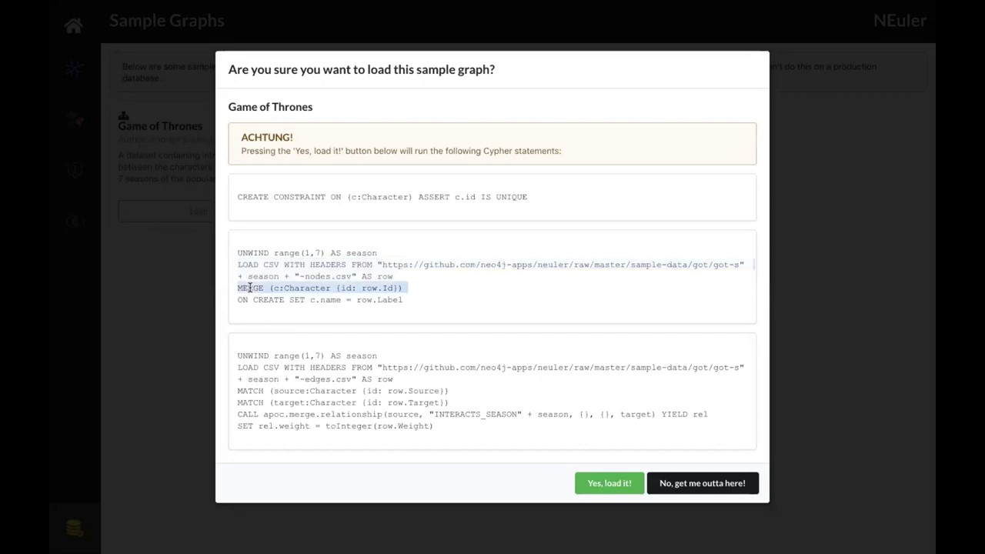
pyautogui.hotkey('shift', 'Down')
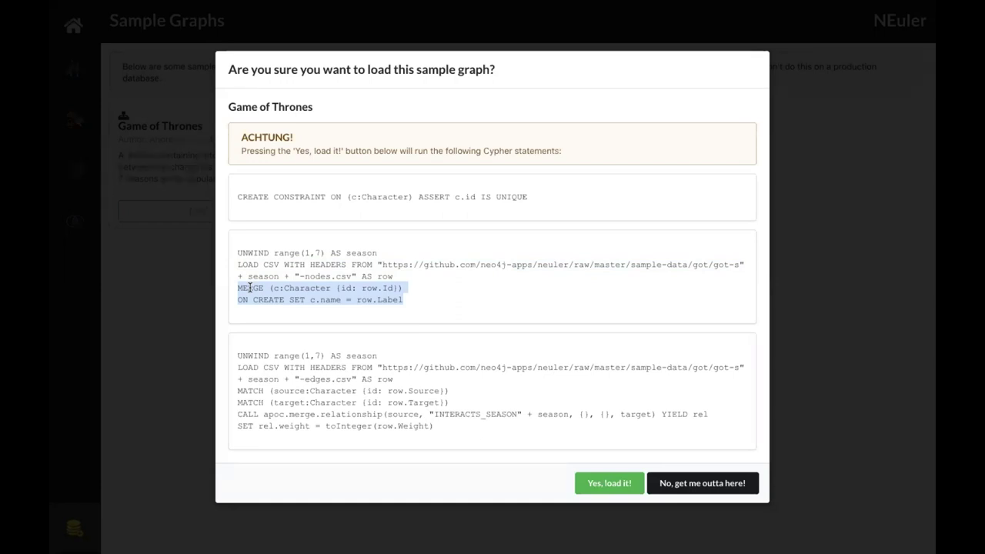
pyautogui.tripleClick(312, 388)
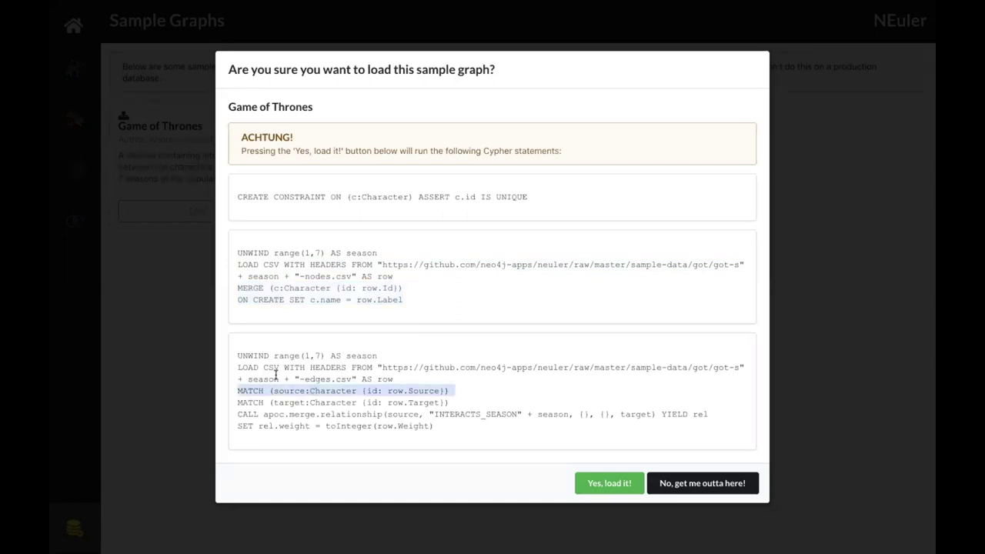
pyautogui.moveTo(240, 355); pyautogui.dragTo(473, 450)
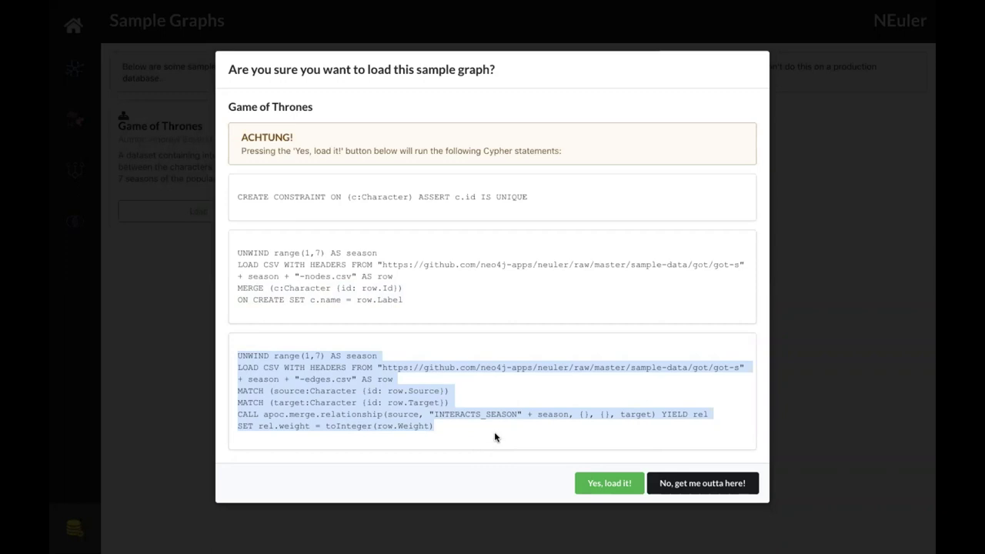
pyautogui.tripleClick(449, 412)
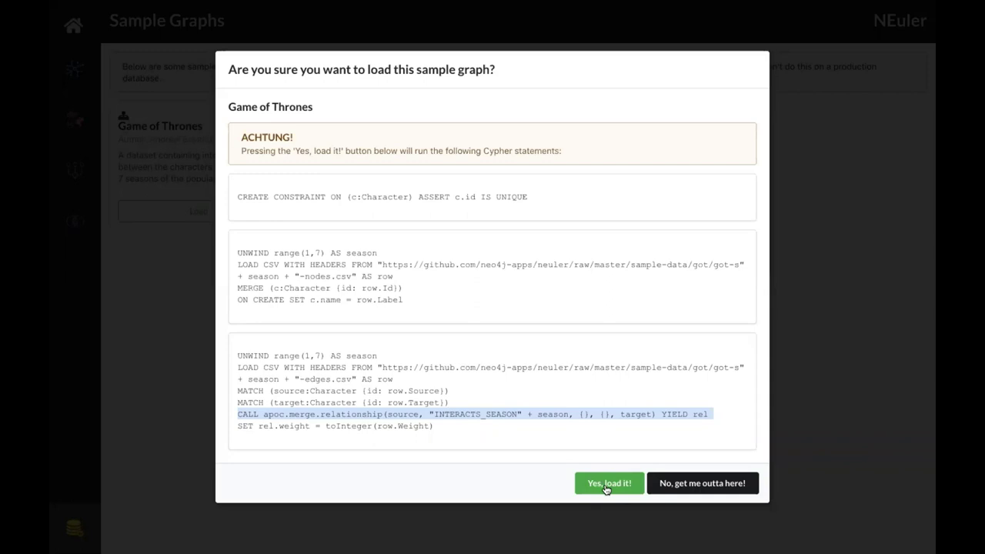
# Step: Confirm 'Yes, load it!' for Game of Thrones, close the finished summary, and return to Neo4j Desktop
pyautogui.click(605, 485)
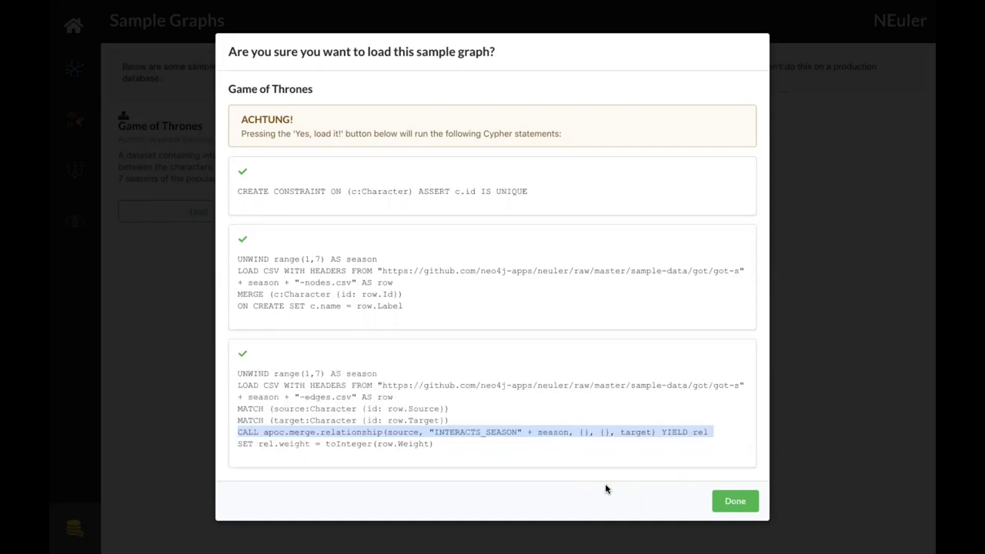
pyautogui.click(731, 500)
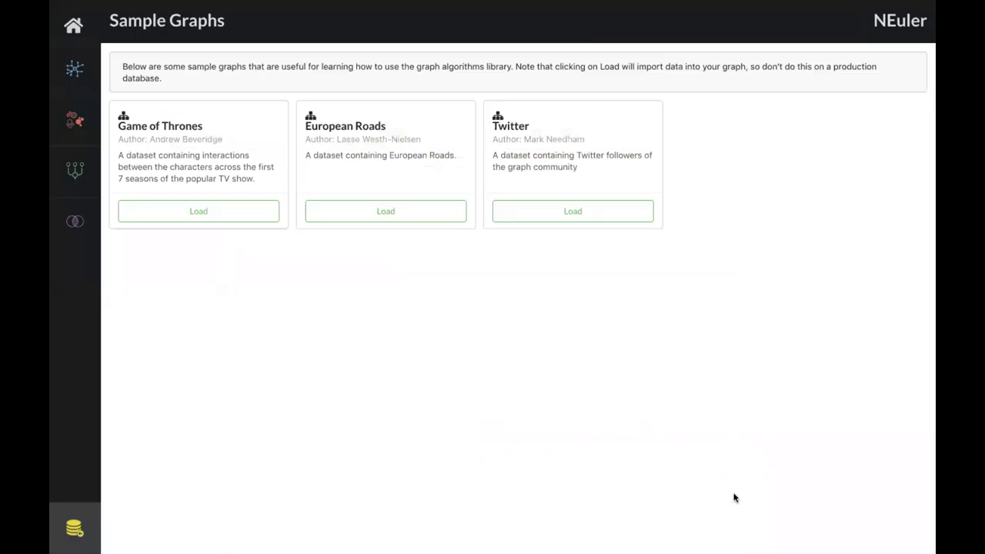
pyautogui.hotkey('ctrl', 'Left')
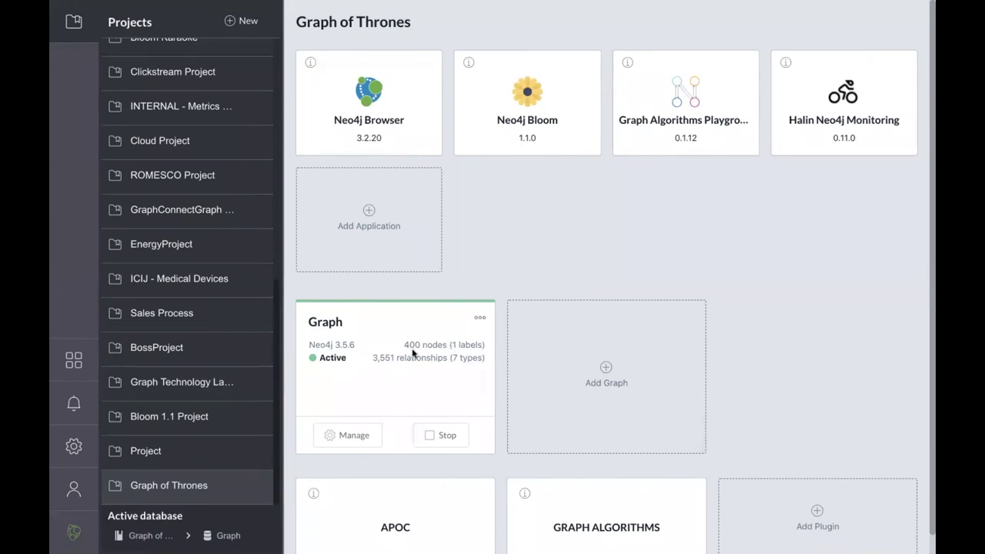
# Step: Highlight the graph's 3,551 relationships count, then launch Neo4j Browser on the database
pyautogui.tripleClick(375, 358)
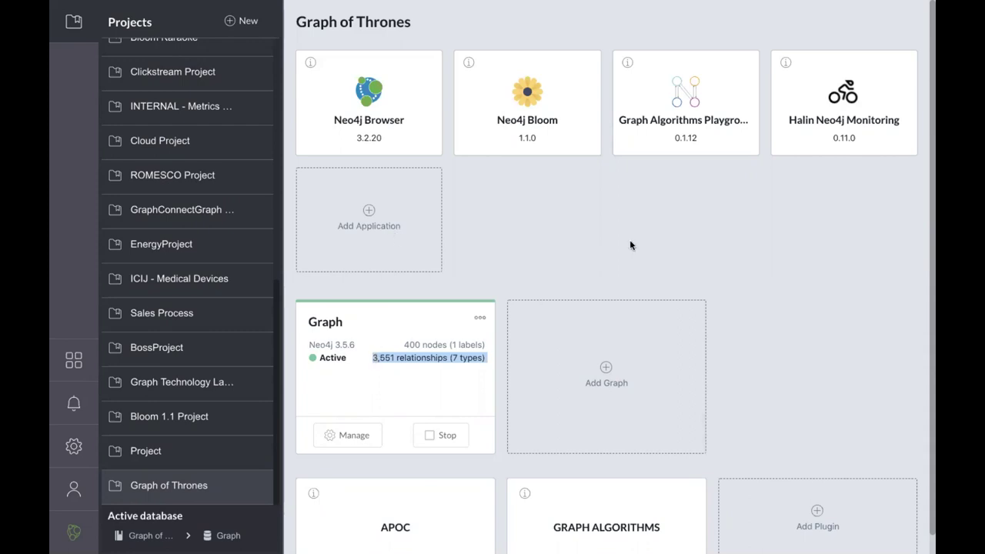
pyautogui.click(382, 104)
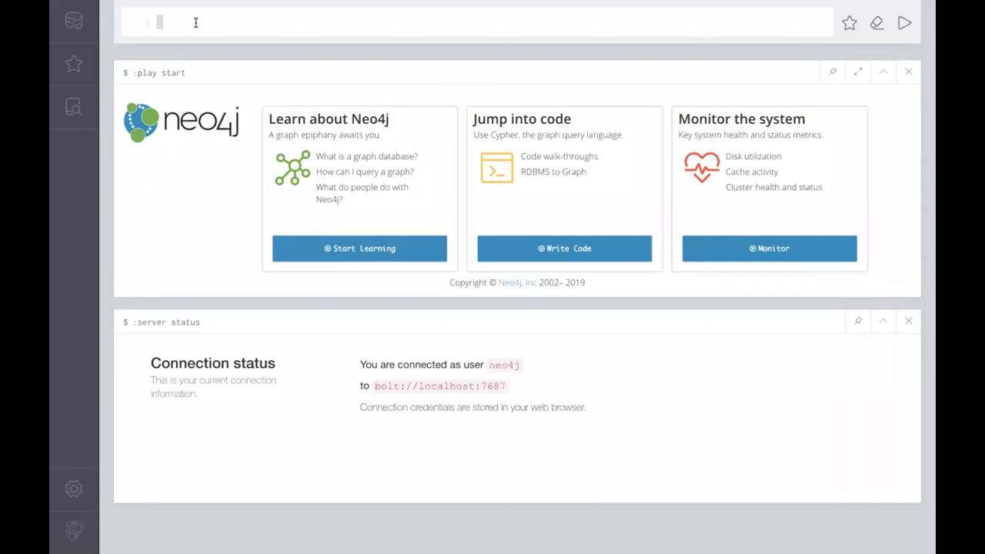
# Step: From Database Information, show 25 Character nodes and the INTERACTS_SEASON2 and INTERACTS_SEASON4 relationships
pyautogui.click(84, 32)
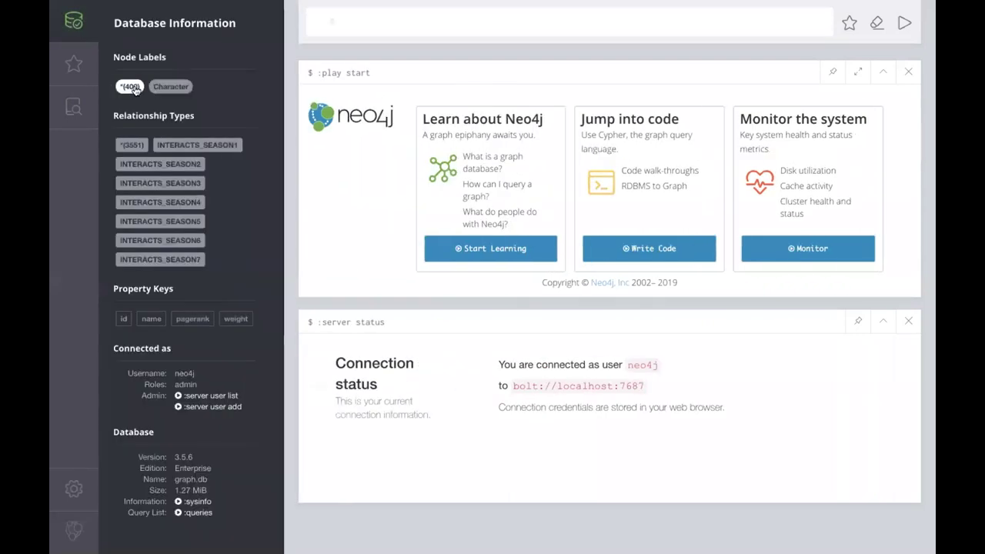
pyautogui.click(171, 89)
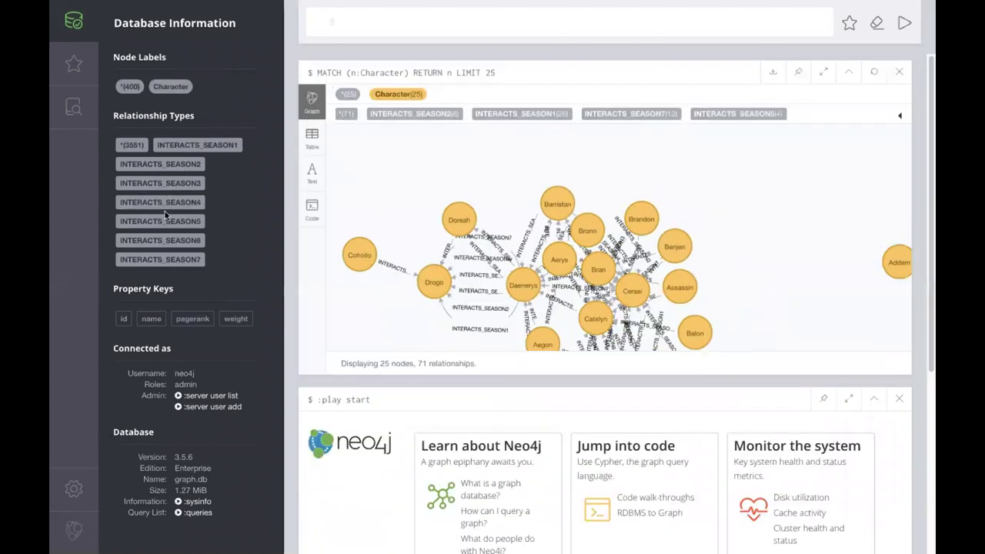
pyautogui.click(186, 164)
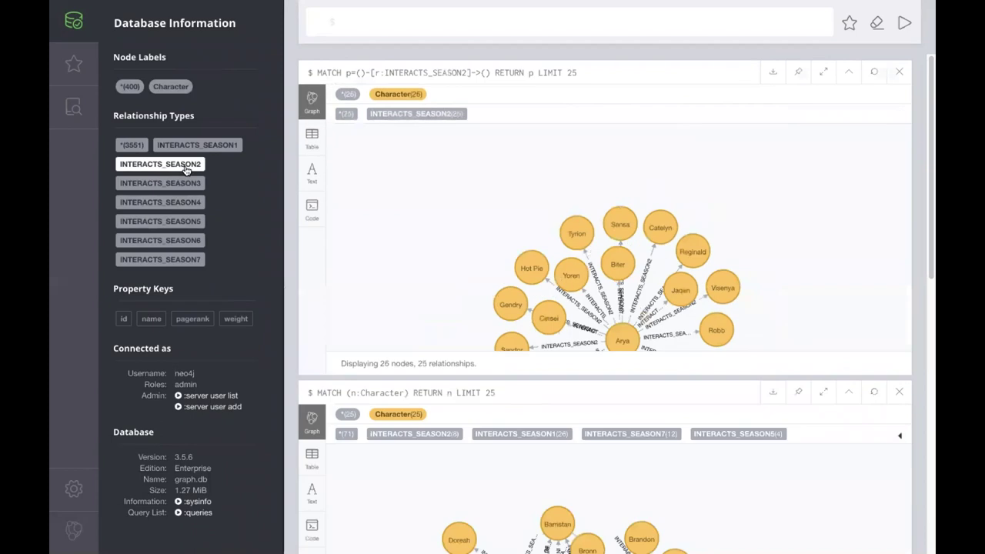
pyautogui.click(182, 207)
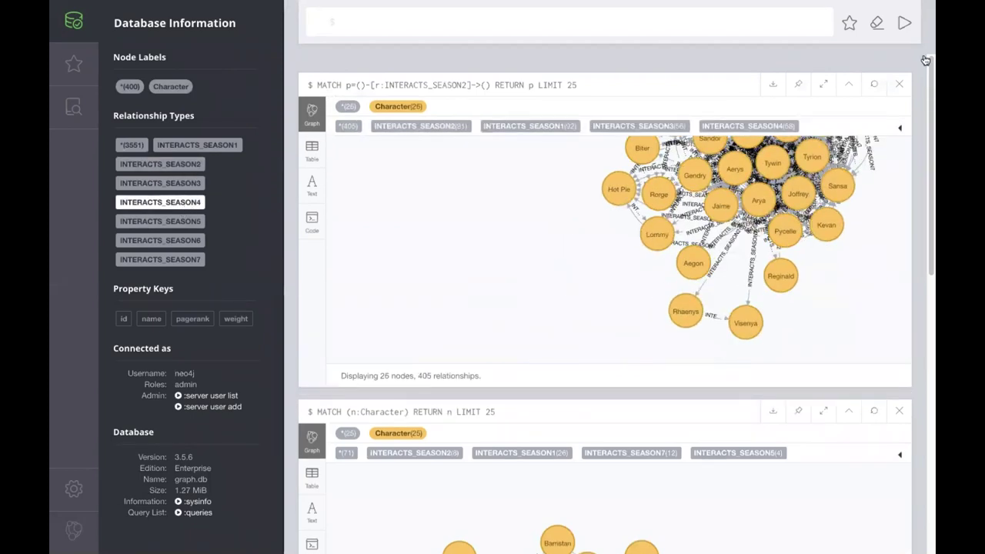
# Step: Close the season results, reload the Character query into the editor, and return to Neo4j Desktop
pyautogui.click(899, 73)
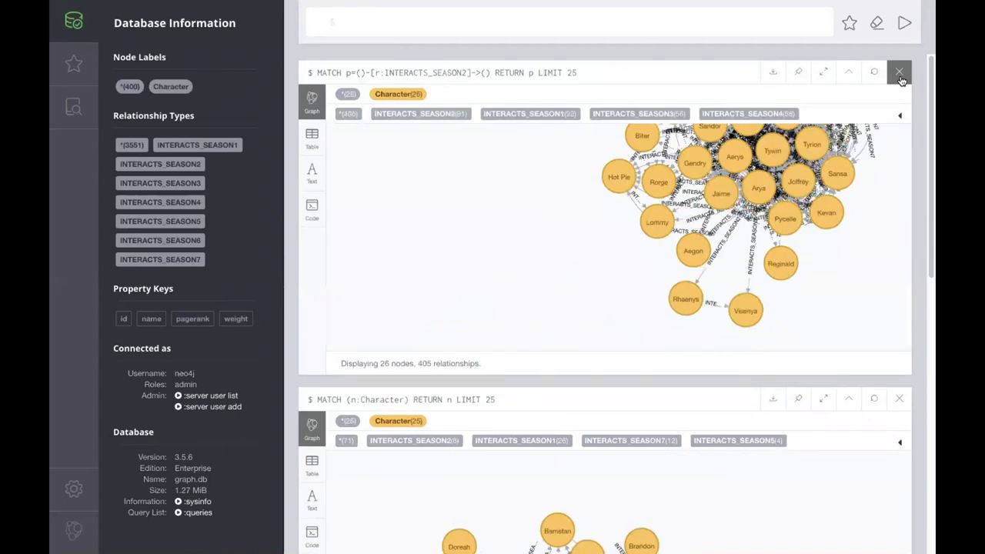
pyautogui.click(899, 73)
pyautogui.click(436, 72)
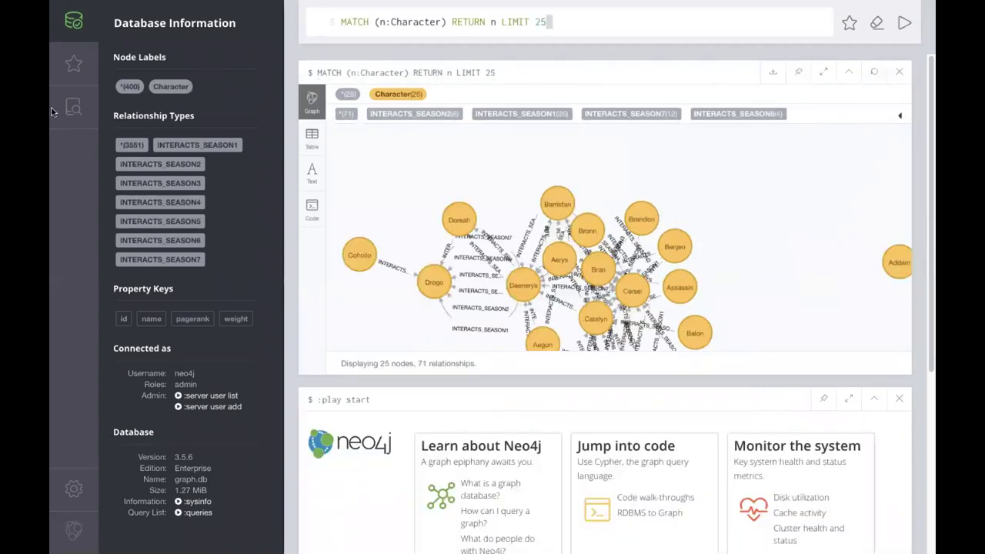
pyautogui.tripleClick(399, 24)
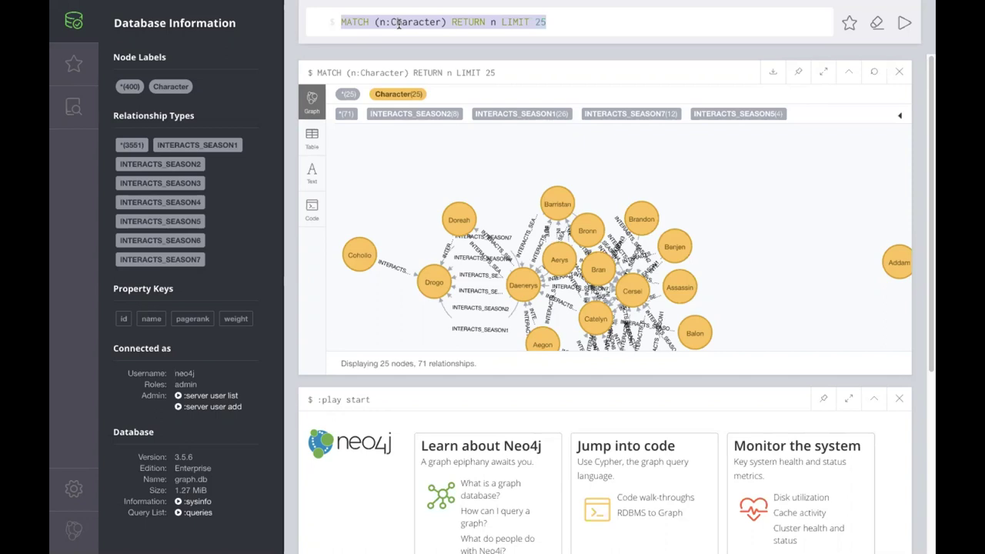
pyautogui.hotkey('ctrl', 'Left')
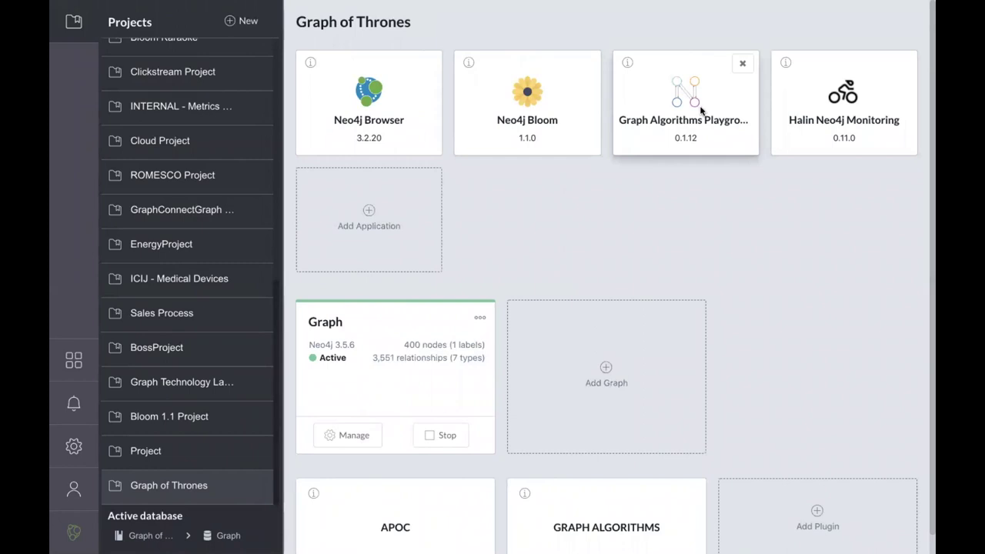
# Step: Launch Graph Algorithms Playground, view Centralities, Community Detection, Path Finding and Similarity, then return to Desktop
pyautogui.click(701, 111)
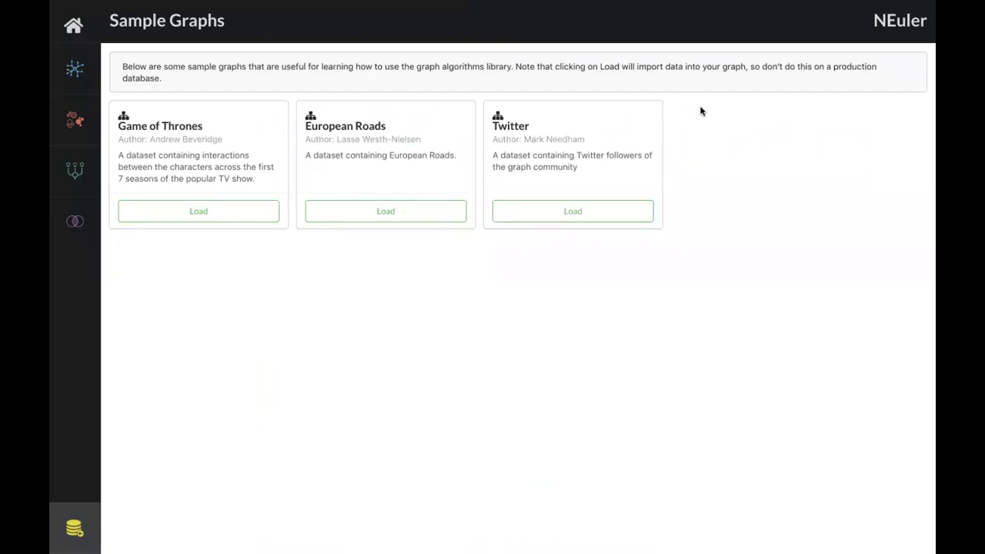
pyautogui.click(71, 25)
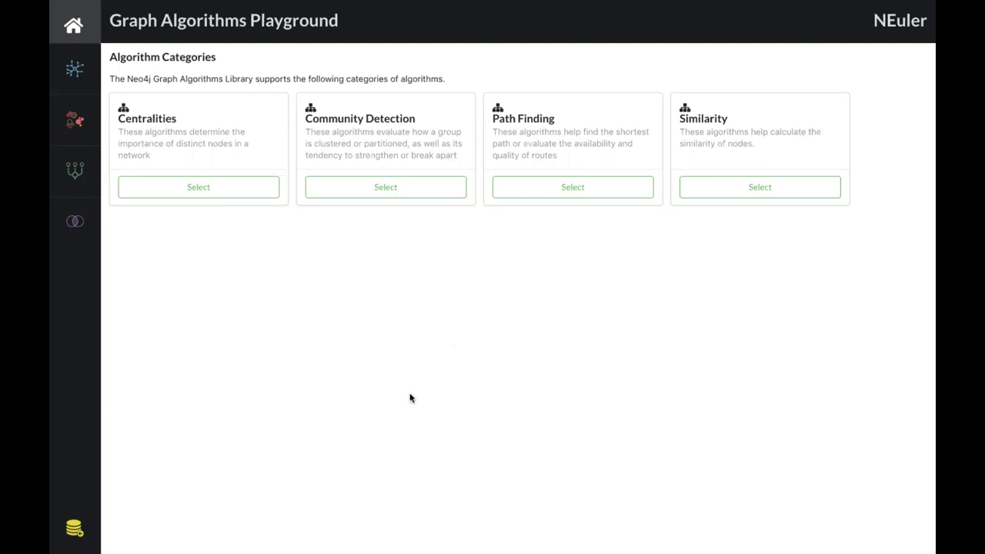
pyautogui.hotkey('ctrl', 'Left')
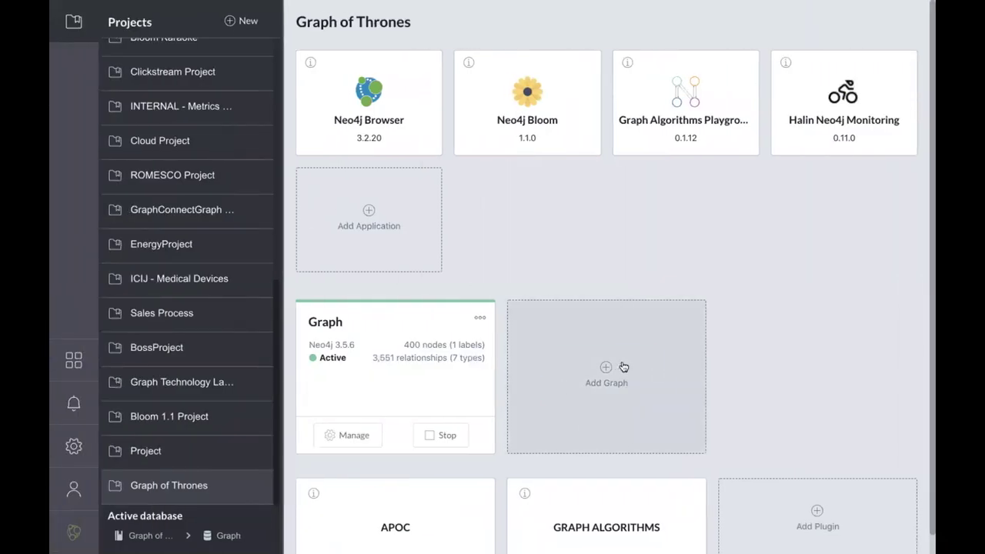
# Step: Start connecting a remote graph to Graph of Thrones, then bring up the Neo4j Sandbox tab in Chrome
pyautogui.click(623, 367)
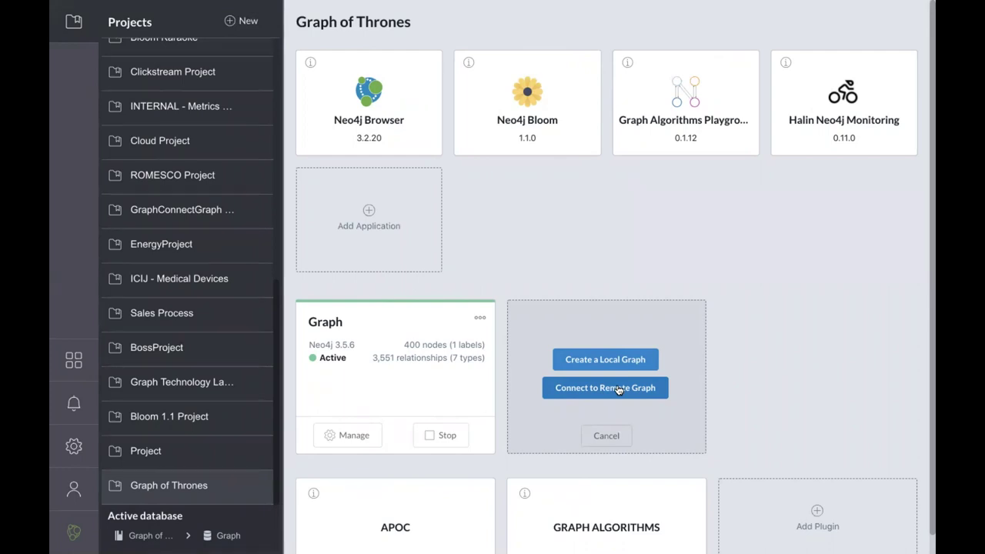
pyautogui.click(618, 390)
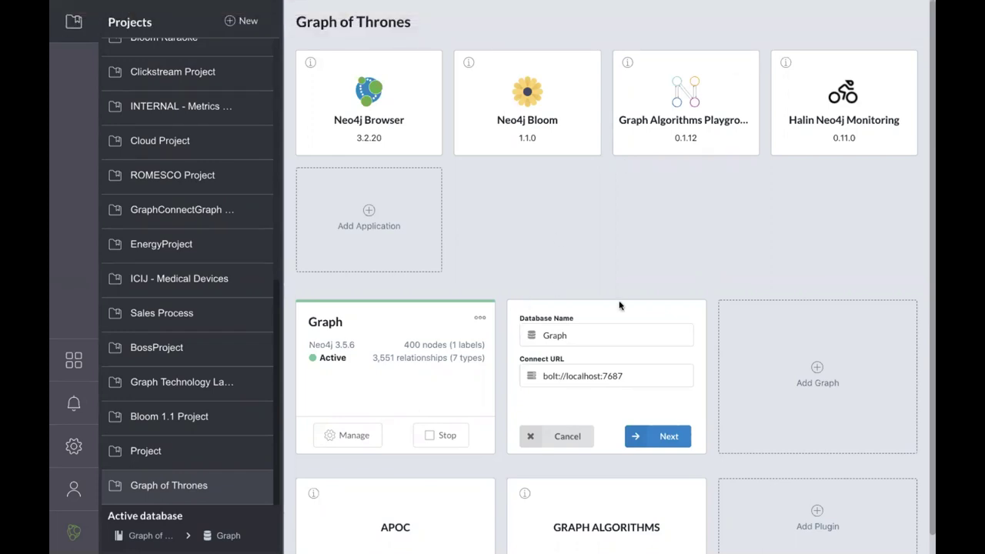
pyautogui.hotkey('ctrl', 'Right')
pyautogui.hotkey('ctrl', 'Left')
pyautogui.hotkey('ctrl', 'Left')
pyautogui.click(410, 15)
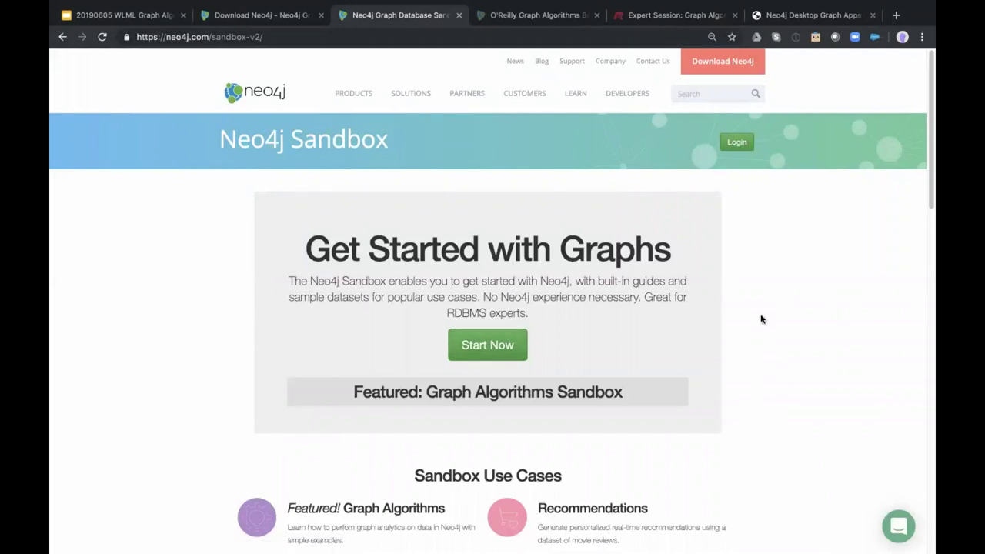
# Step: Log in to Neo4j Sandbox, save the profile, and launch Browser for the Graph Algorithms sandbox
pyautogui.click(736, 141)
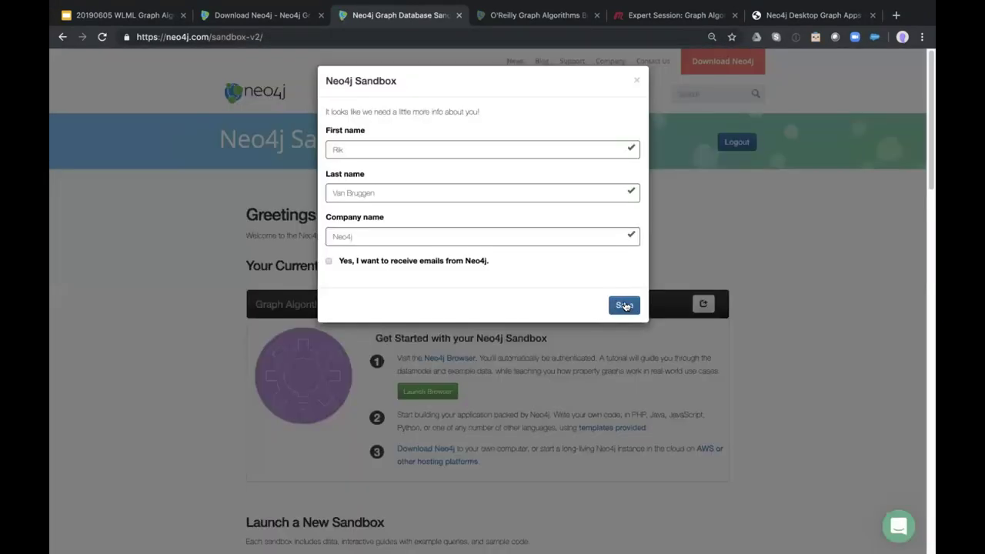
pyautogui.click(624, 306)
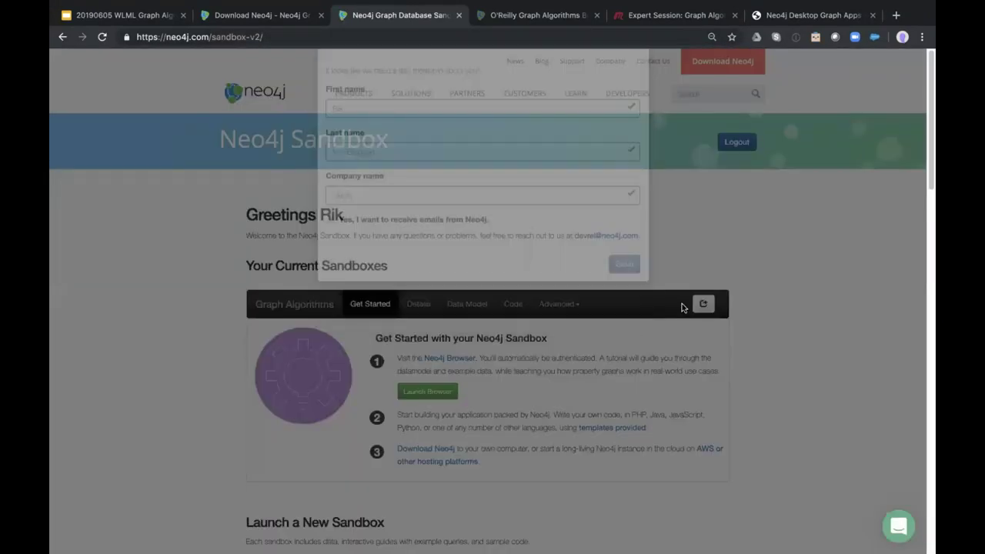
pyautogui.scroll(-5, 673, 260)
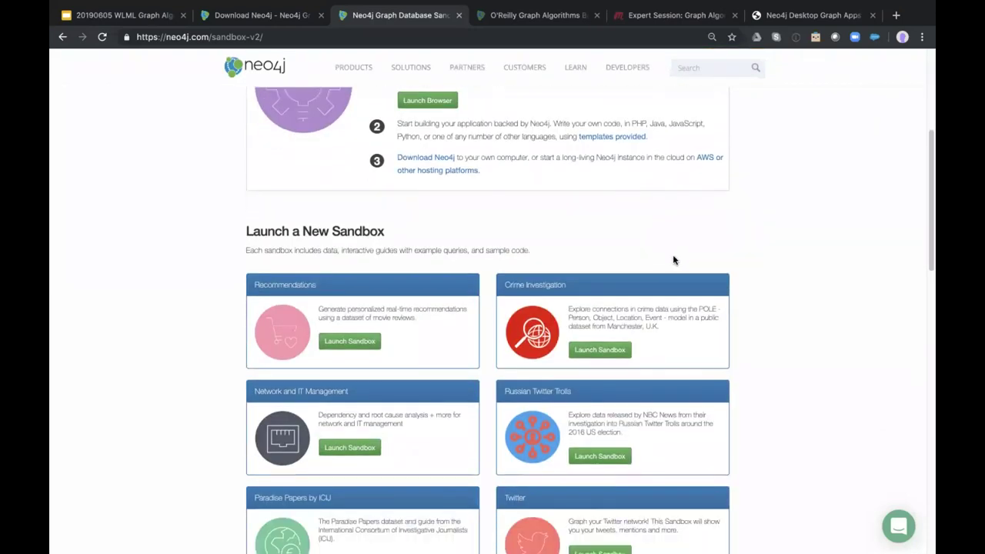
pyautogui.scroll(-5, 673, 259)
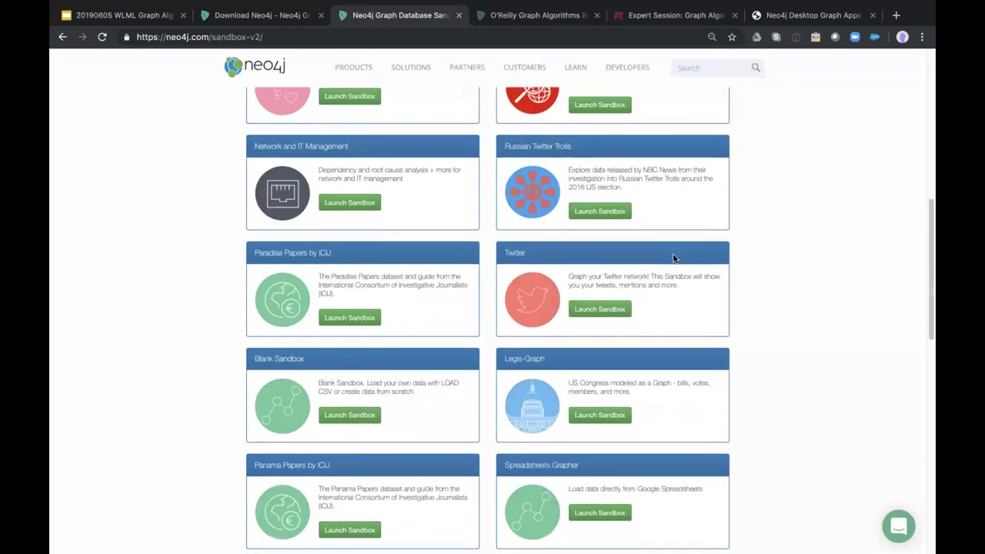
pyautogui.scroll(-5, 673, 260)
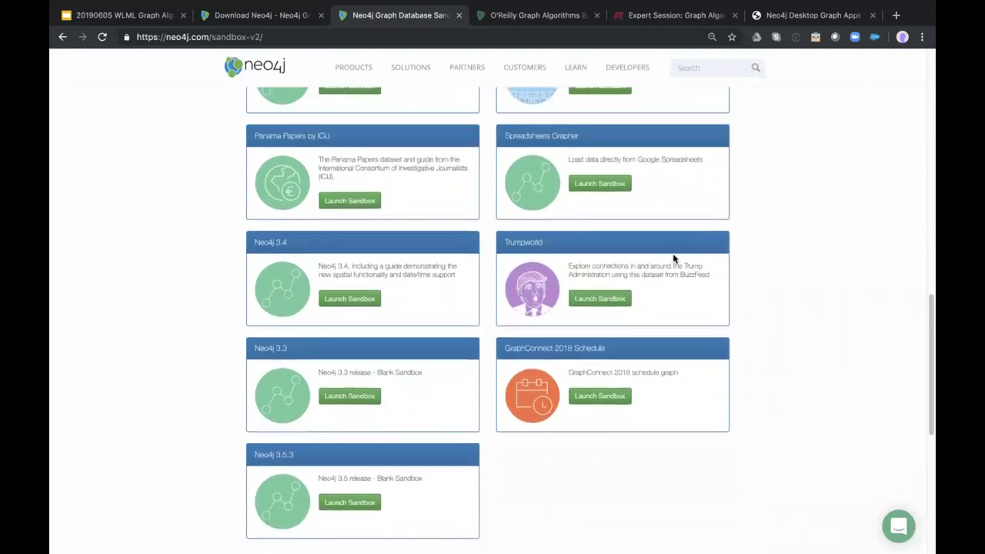
pyautogui.scroll(15, 673, 259)
pyautogui.scroll(4, 624, 266)
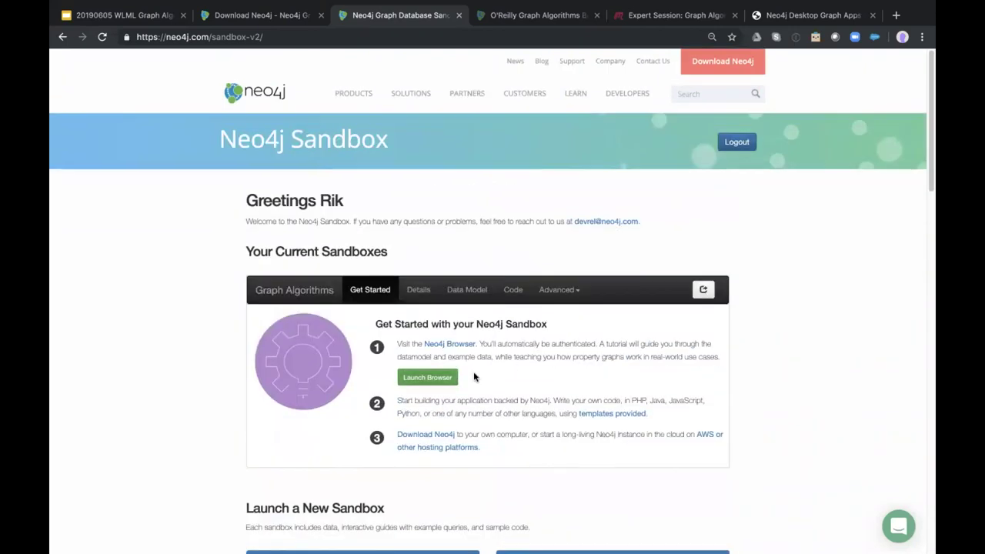
pyautogui.scroll(-1, 536, 341)
pyautogui.scroll(-3, 537, 341)
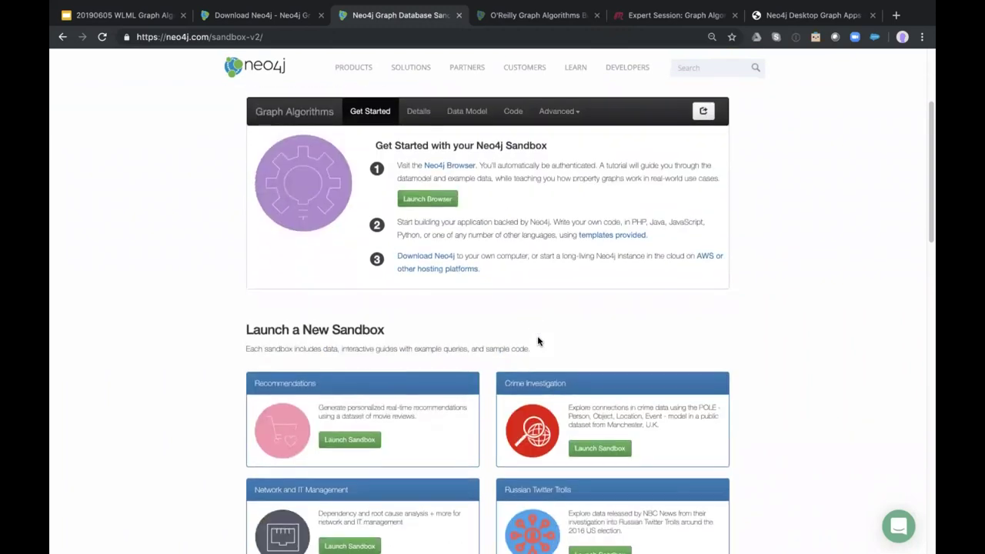
pyautogui.scroll(2, 536, 341)
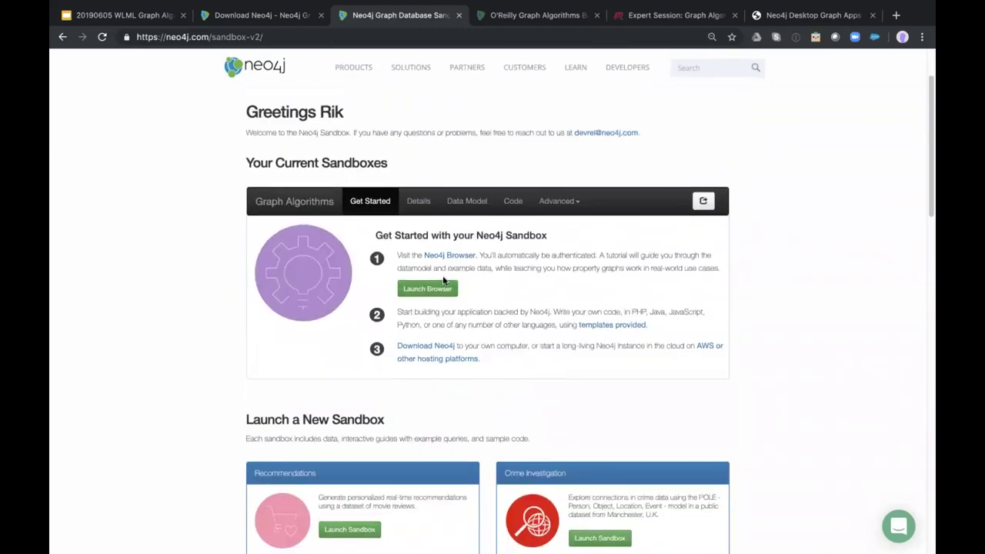
pyautogui.click(440, 290)
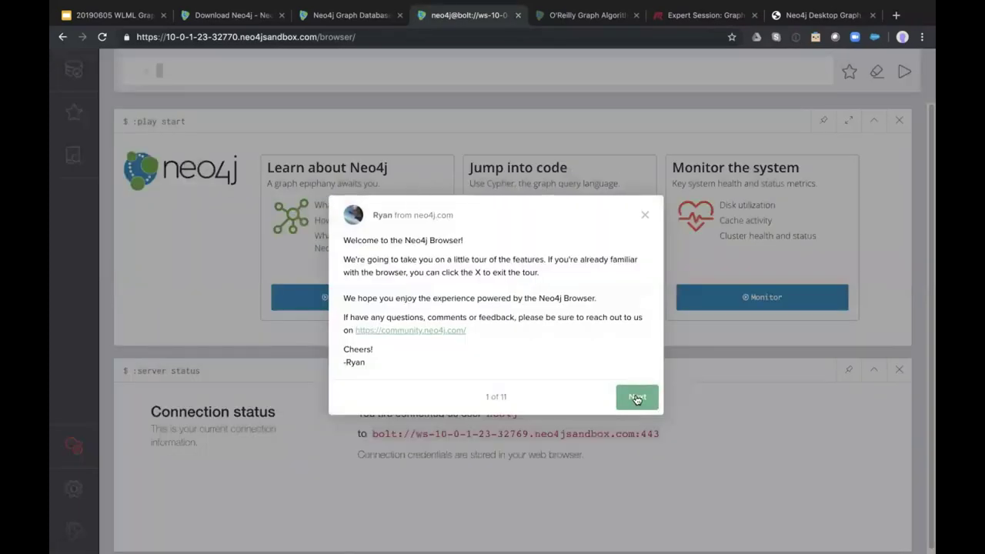
# Step: Dismiss the welcome tour and show the database's labels, relationship types and property keys
pyautogui.click(646, 216)
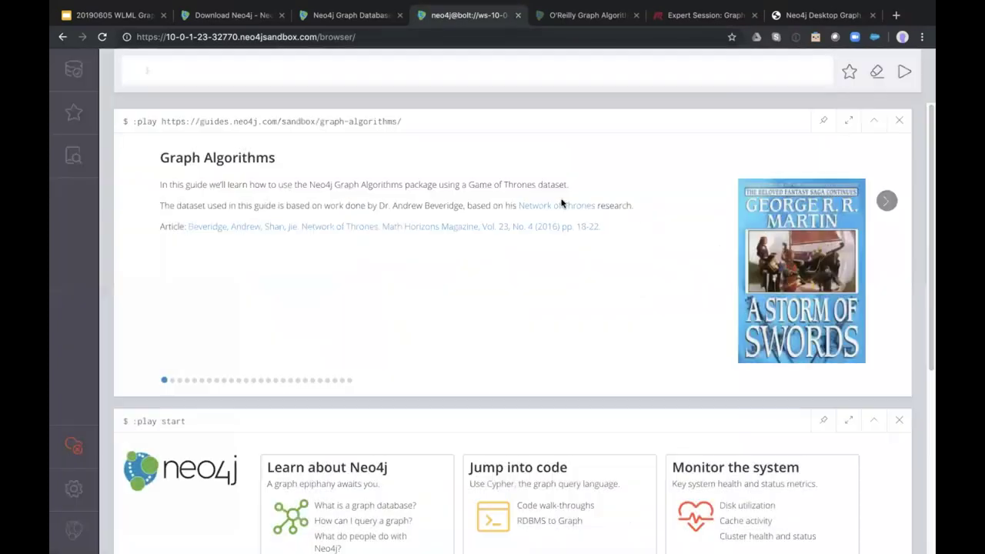
pyautogui.click(75, 72)
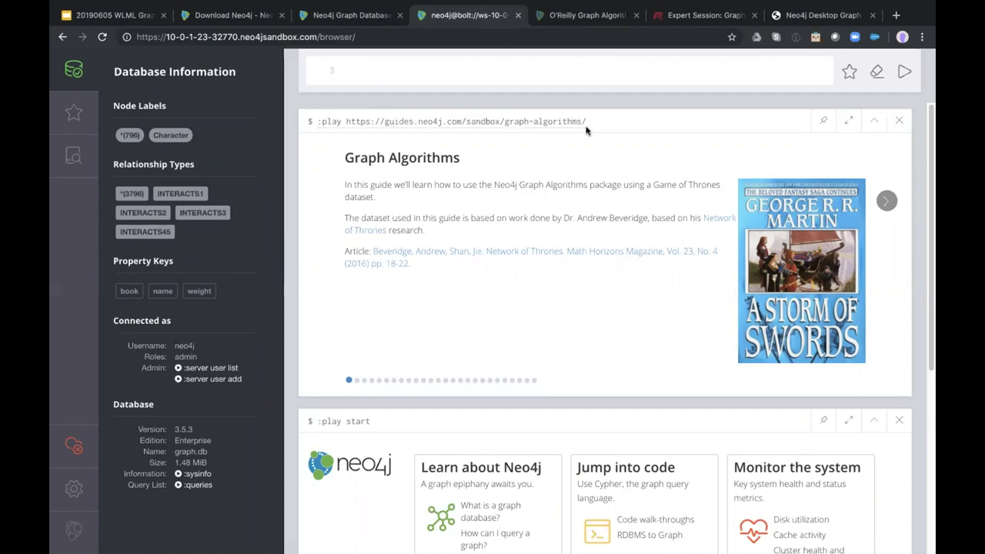
pyautogui.moveTo(588, 122); pyautogui.dragTo(317, 122)
pyautogui.click(330, 120)
pyautogui.click(400, 126)
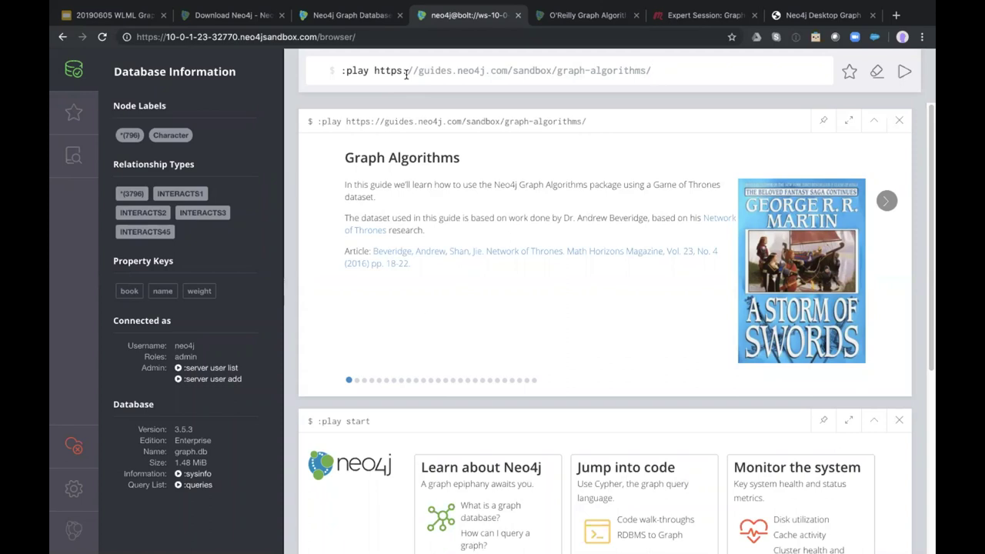
# Step: Advance the guide past the character-interactions slide, highlighting the 15-interaction rule, to The data model
pyautogui.click(886, 201)
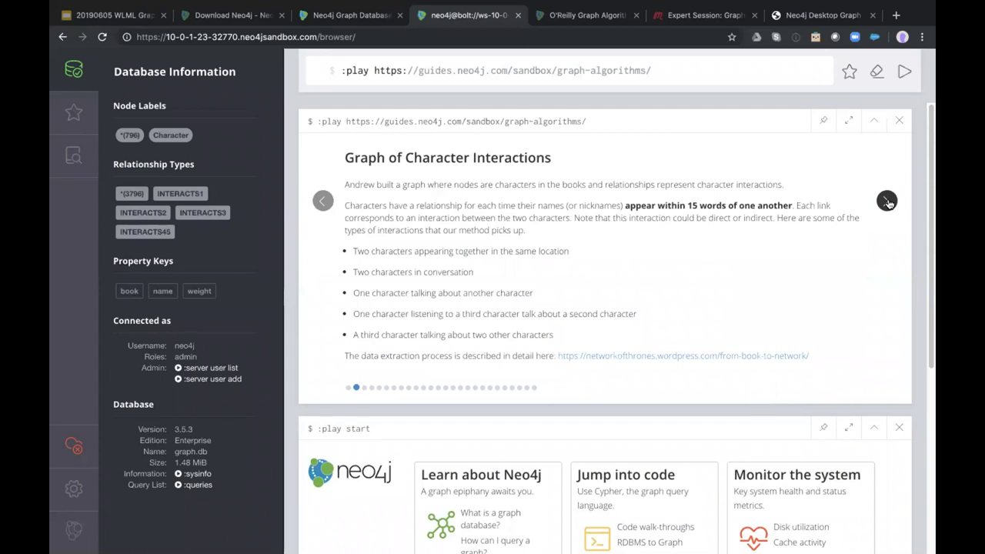
pyautogui.doubleClick(692, 205)
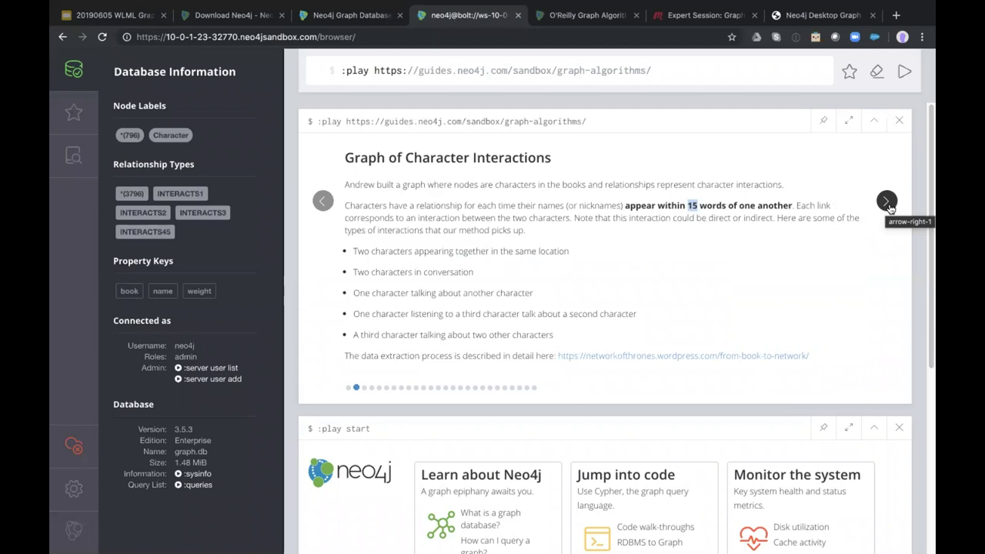
pyautogui.click(888, 206)
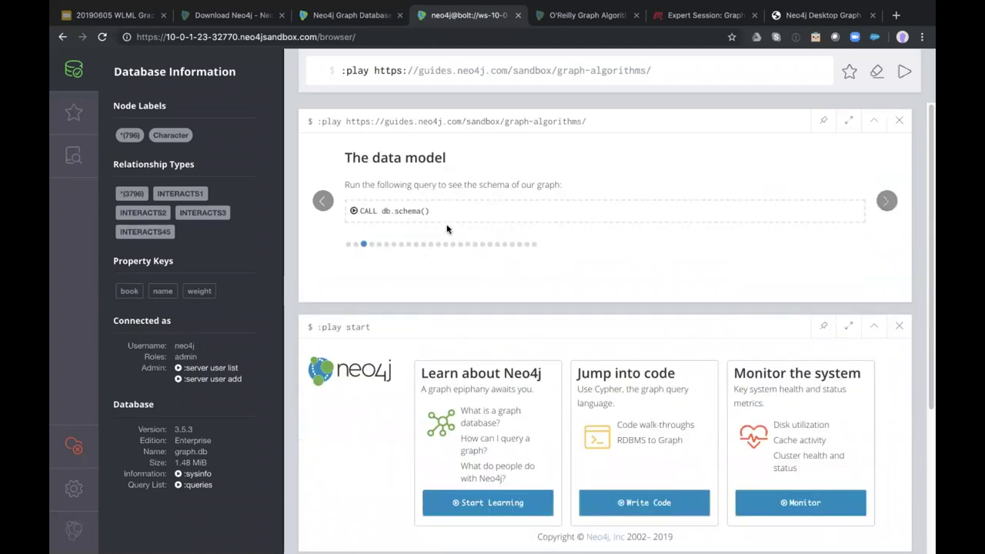
# Step: Pin the guide, run CALL db.schema() to view the schema graph, then advance to Summary statistics
pyautogui.click(824, 123)
pyautogui.click(899, 326)
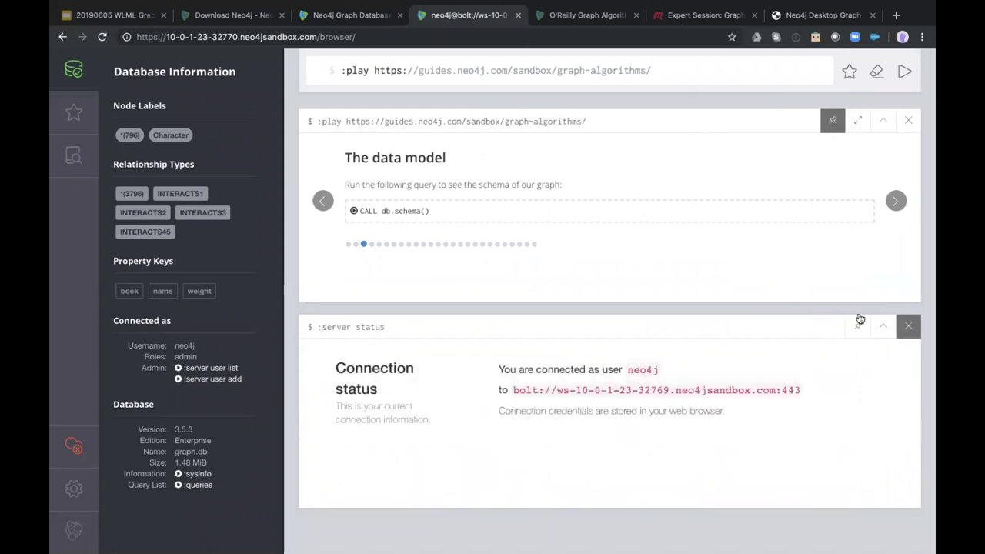
pyautogui.click(388, 213)
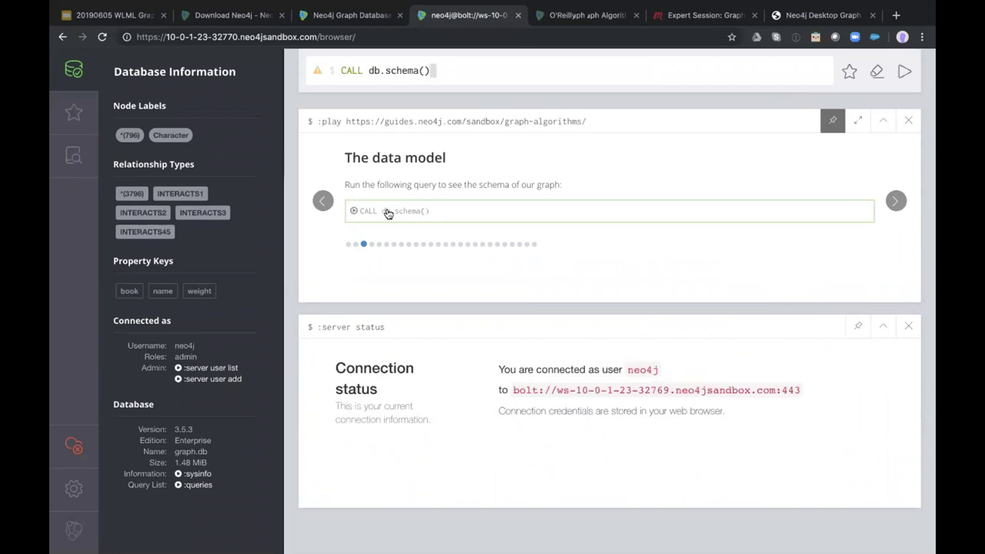
pyautogui.click(909, 81)
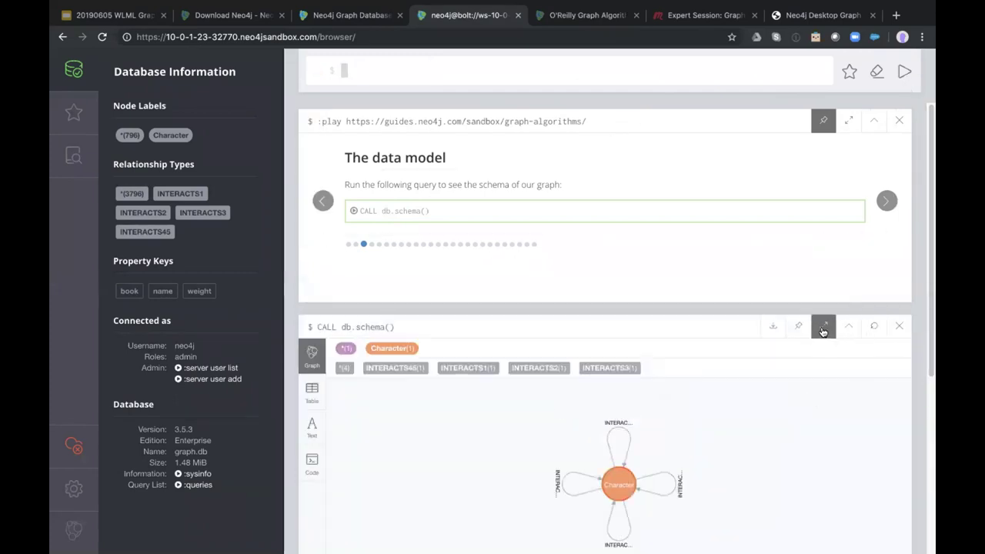
pyautogui.click(823, 326)
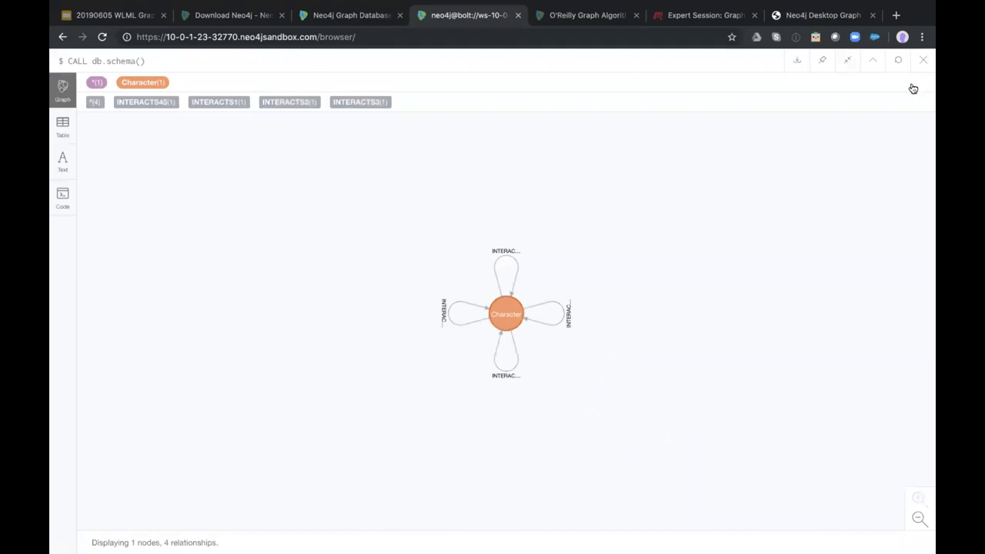
pyautogui.click(847, 61)
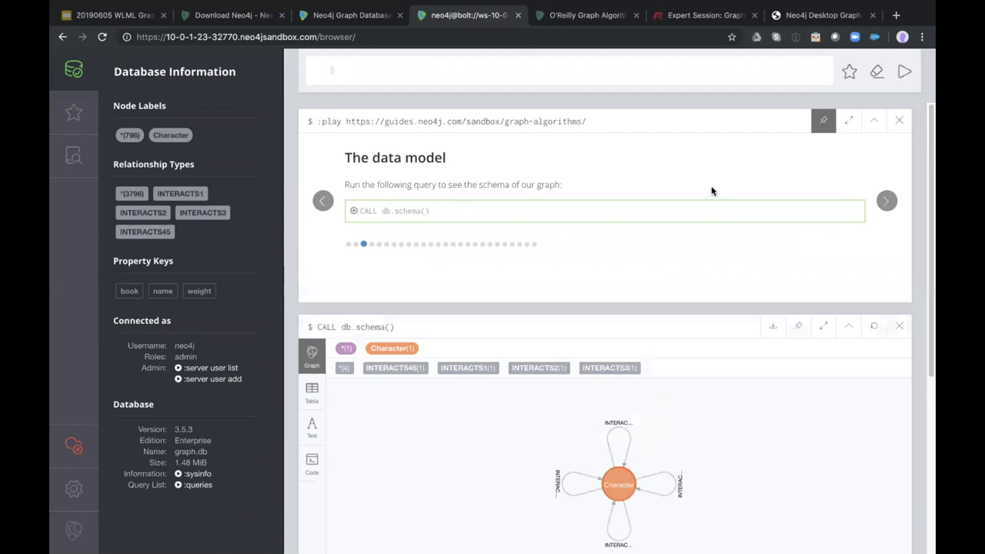
pyautogui.click(887, 202)
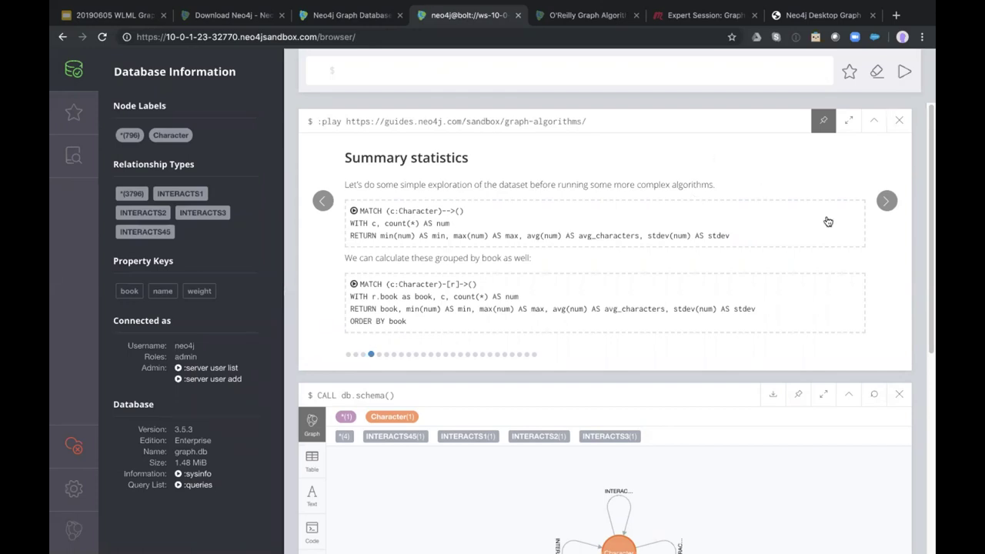
# Step: Load and run the book 2 network-diameter query from the Diameter slide
pyautogui.click(886, 202)
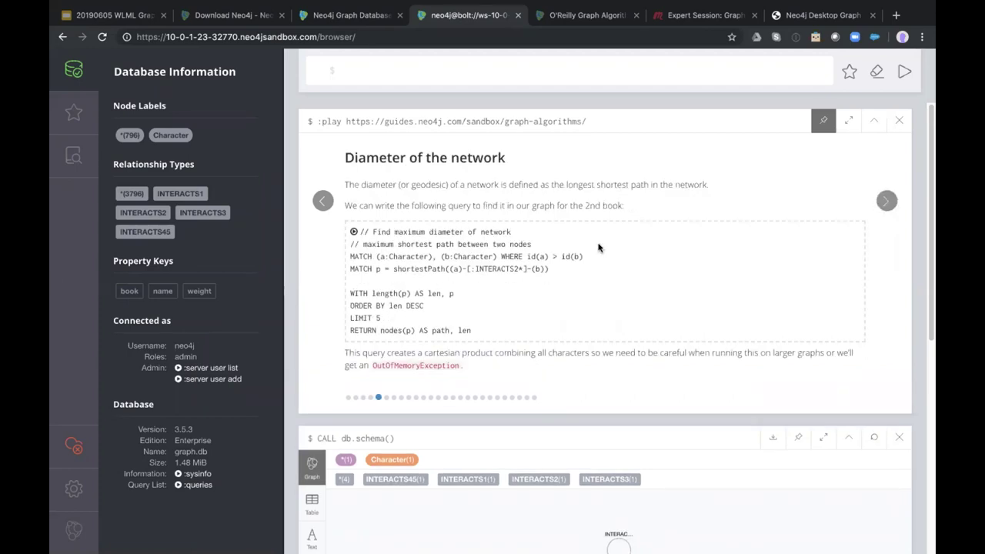
pyautogui.click(507, 268)
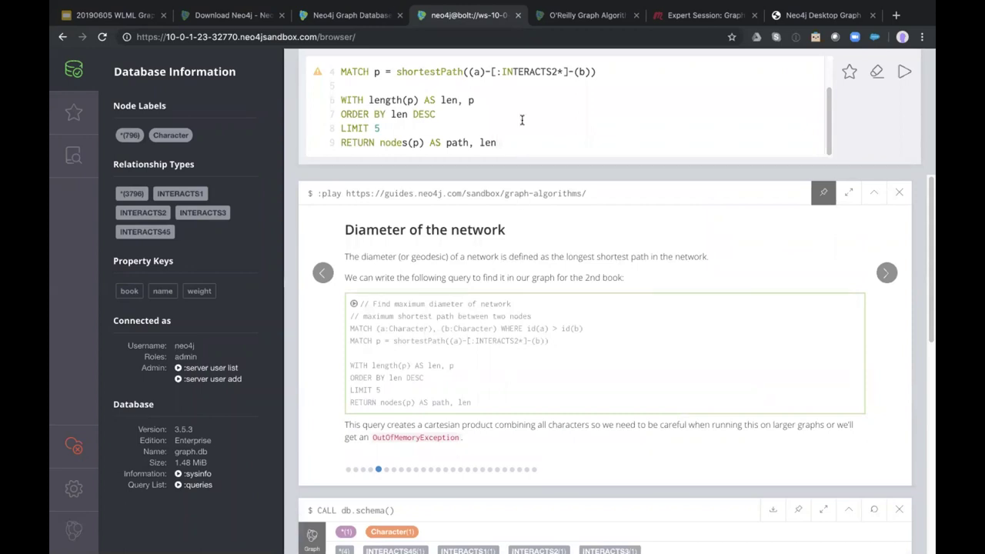
pyautogui.scroll(2, 697, 119)
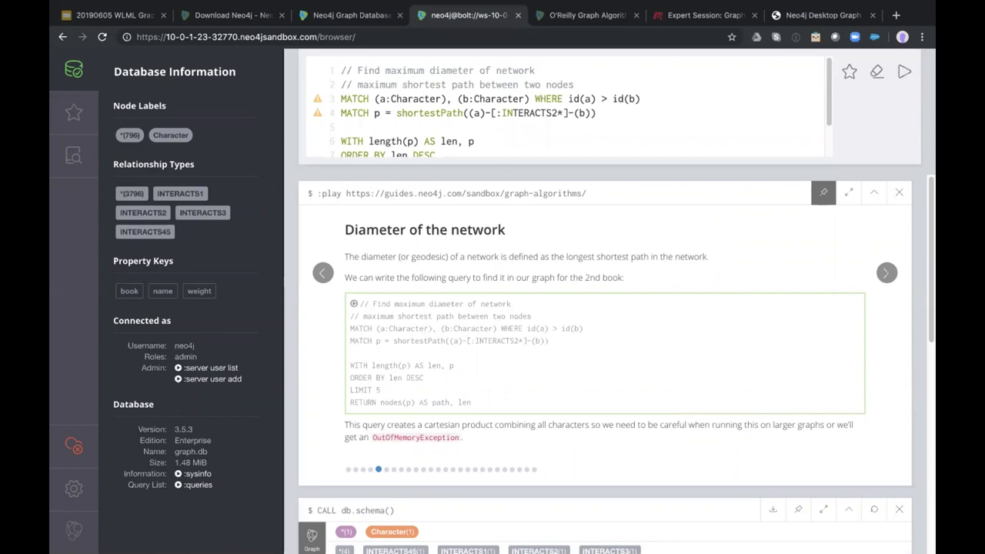
pyautogui.press('Escape')
pyautogui.press('Escape')
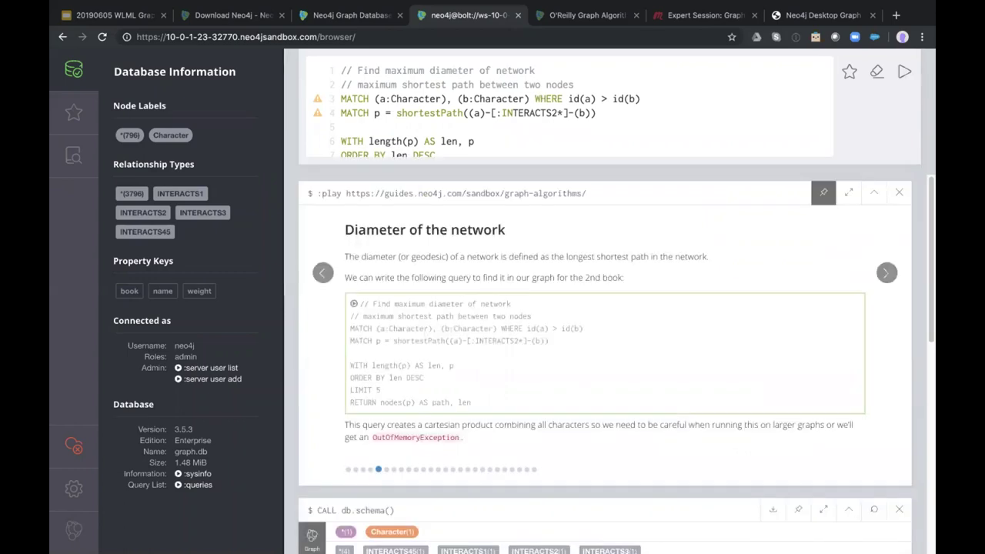
pyautogui.press('Escape')
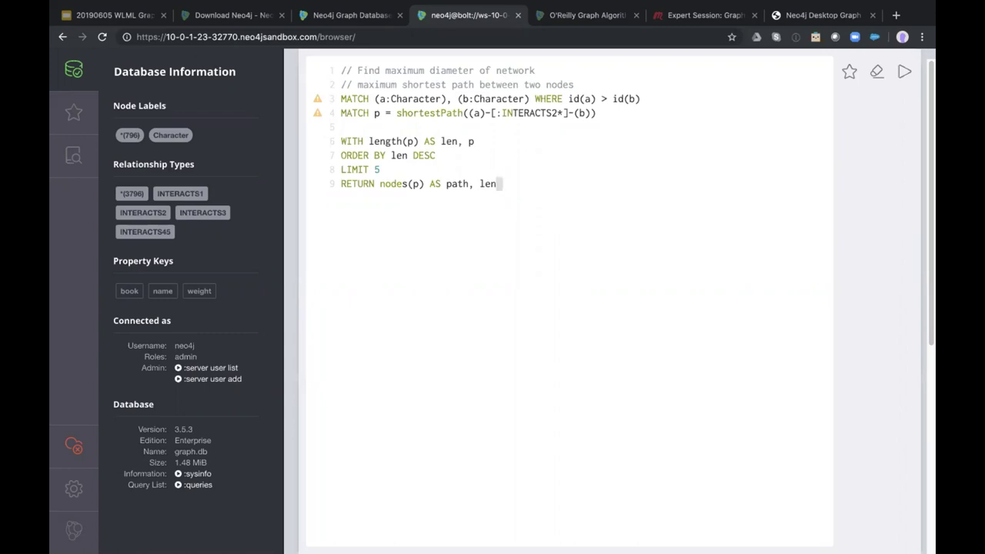
pyautogui.click(905, 72)
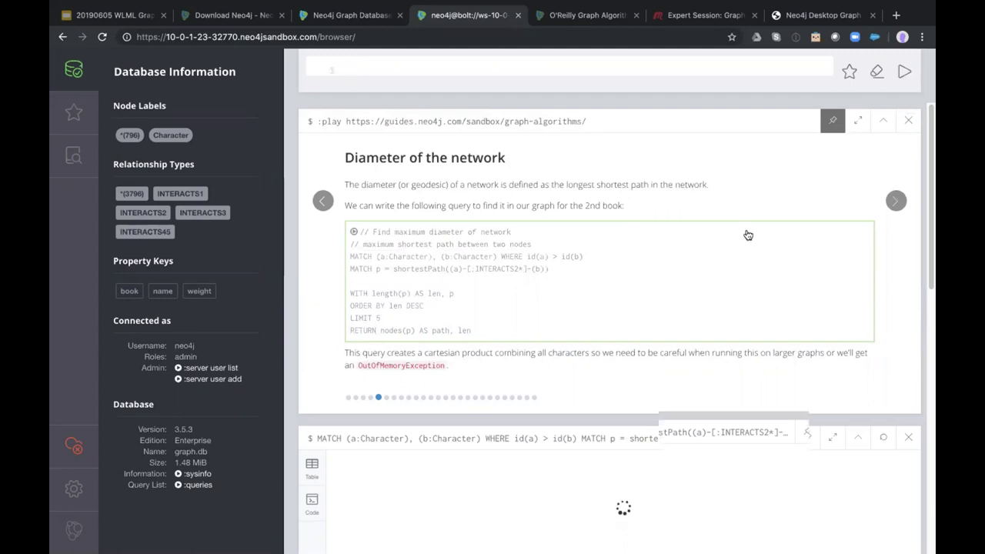
# Step: Review the longest shortest path, close its result frame, and advance the guide to Pivotal nodes
pyautogui.scroll(-2, 745, 233)
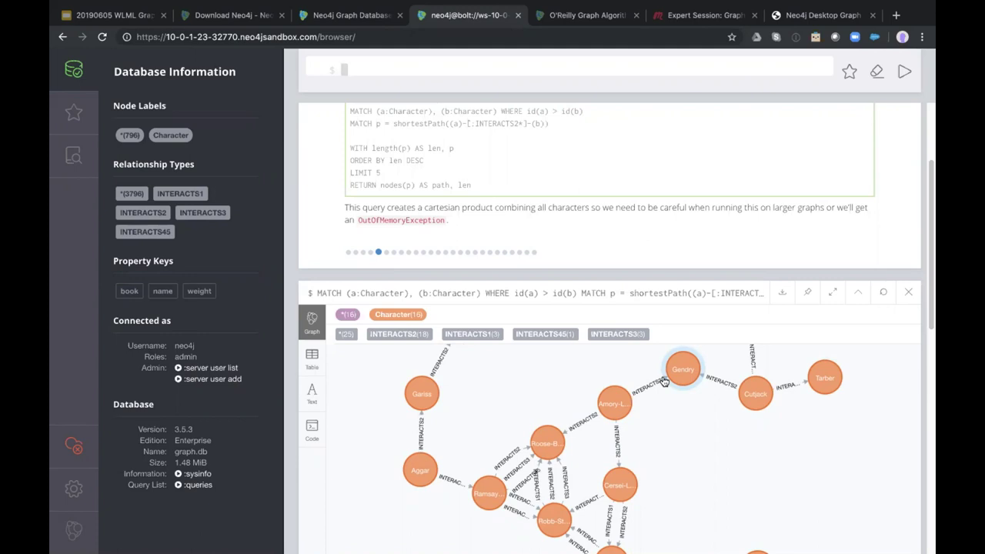
pyautogui.click(907, 292)
pyautogui.click(896, 200)
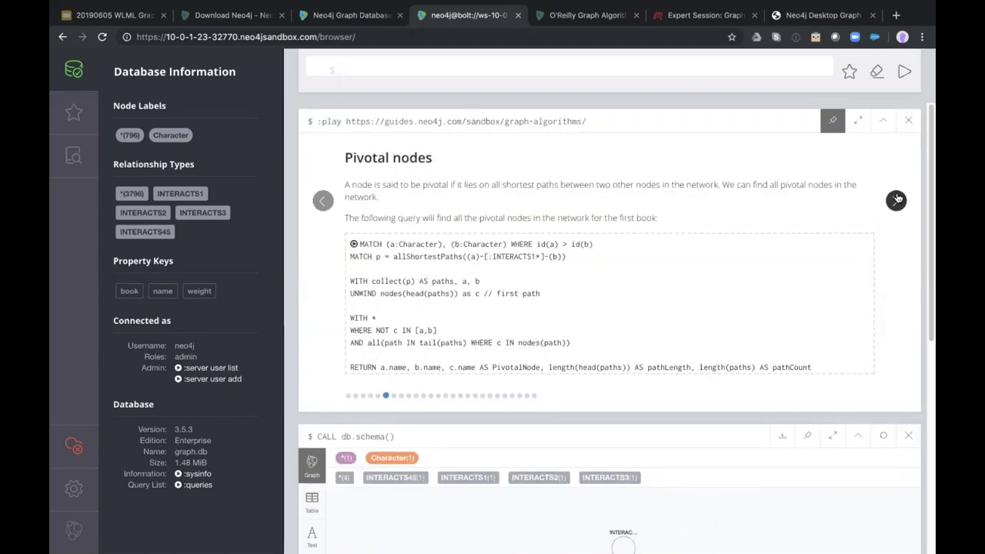
# Step: Run the first-book pivotal nodes query with SKIP 490 and LIMIT 10, then advance to Betweenness Centrality
pyautogui.click(658, 279)
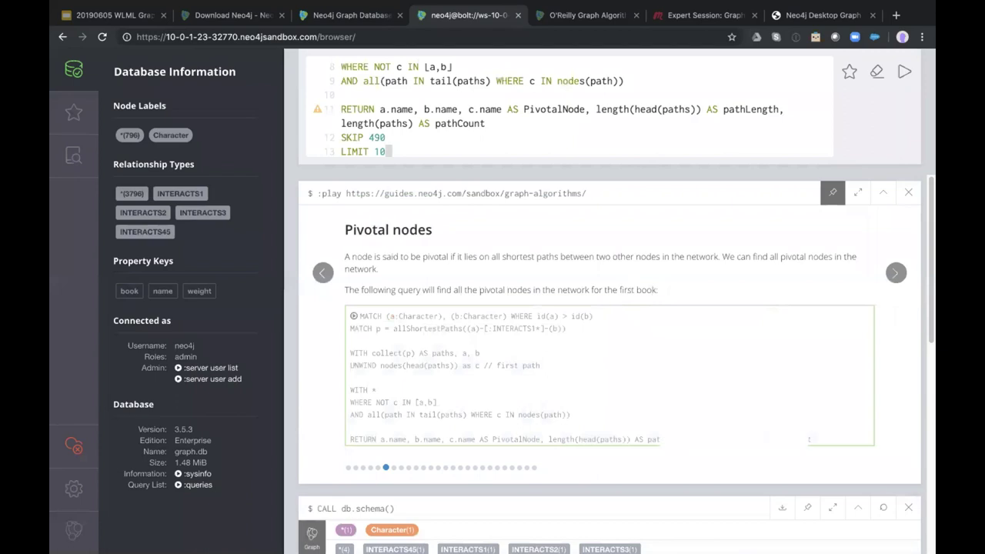
pyautogui.press('Escape')
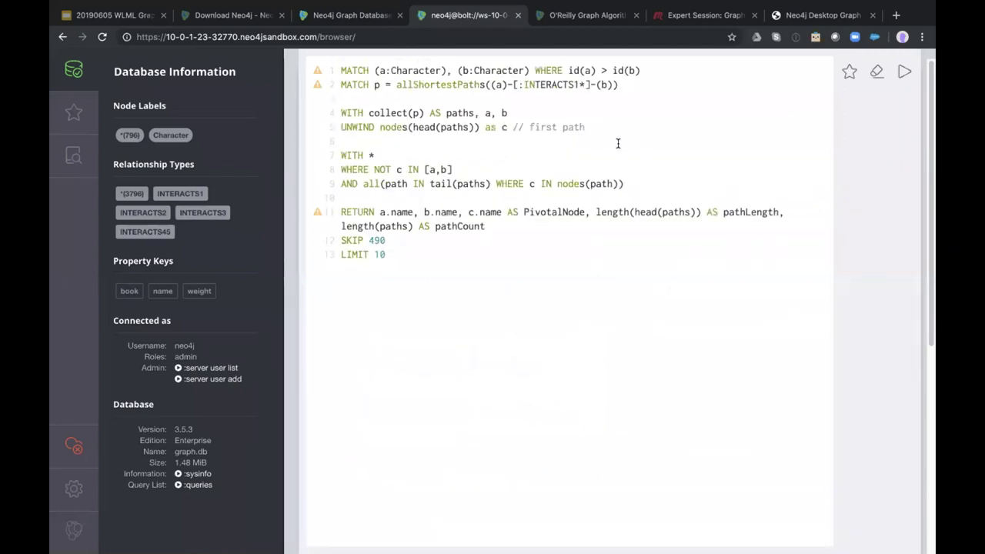
pyautogui.press('Escape')
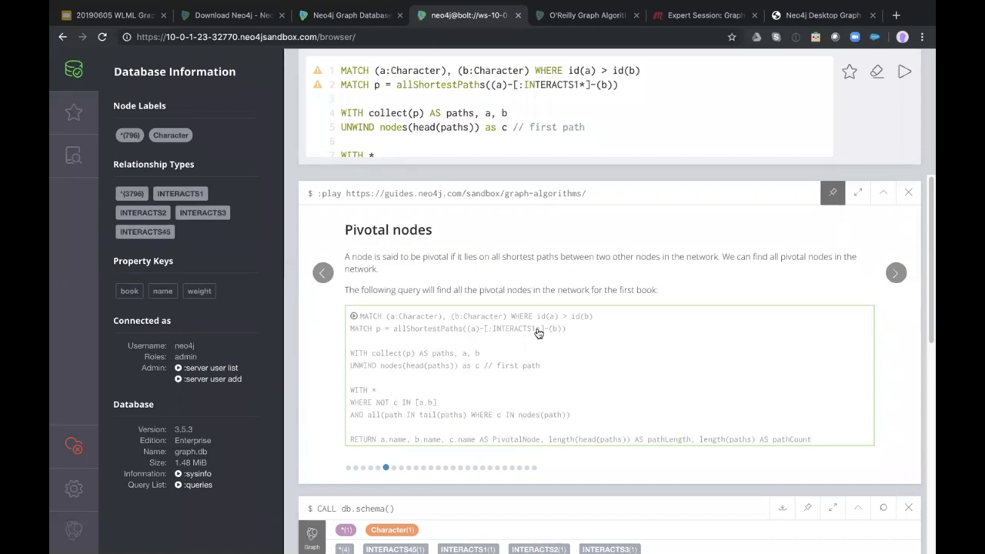
pyautogui.scroll(-3, 539, 332)
pyautogui.scroll(3, 539, 332)
pyautogui.hotkey('ctrl', 'End')
pyautogui.press('Escape')
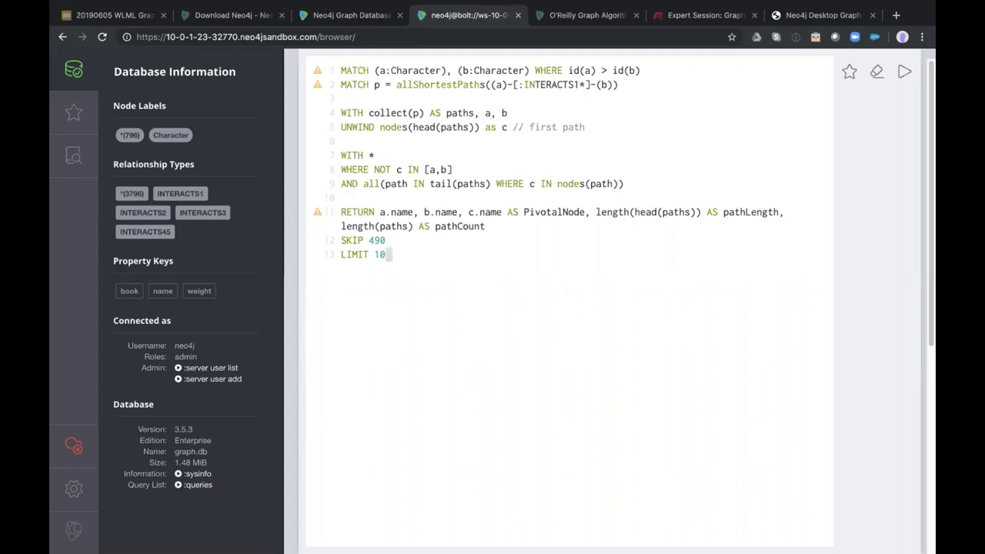
pyautogui.hotkey('ctrl', 'Return')
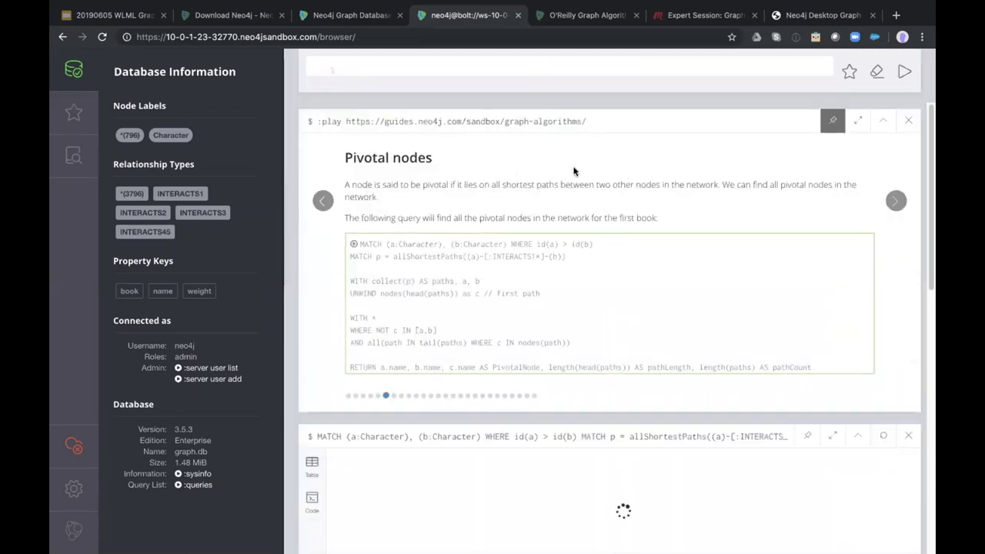
pyautogui.click(896, 201)
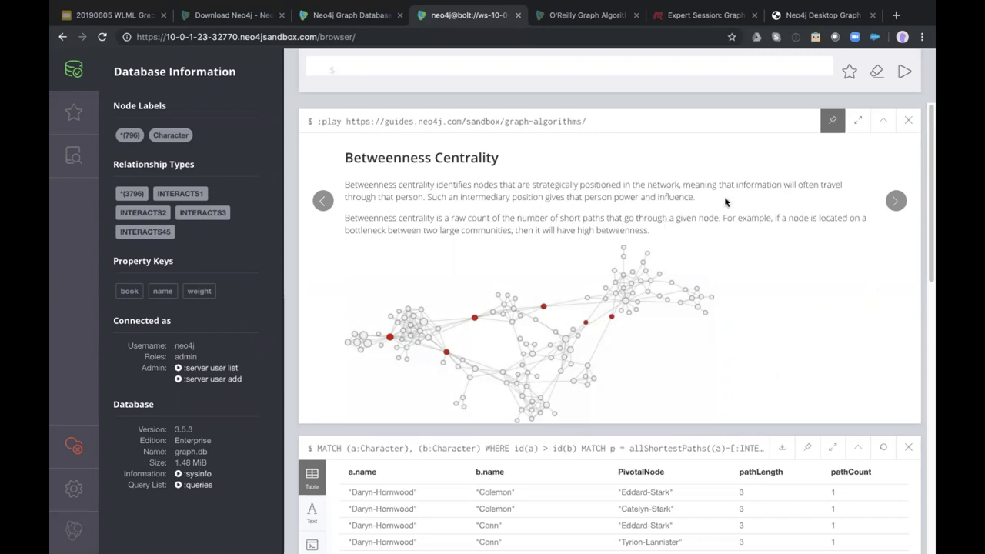
# Step: Run the algo.betweenness.stream query for book 1, showing Eddard-Stark on top at about 4638.53
pyautogui.click(894, 202)
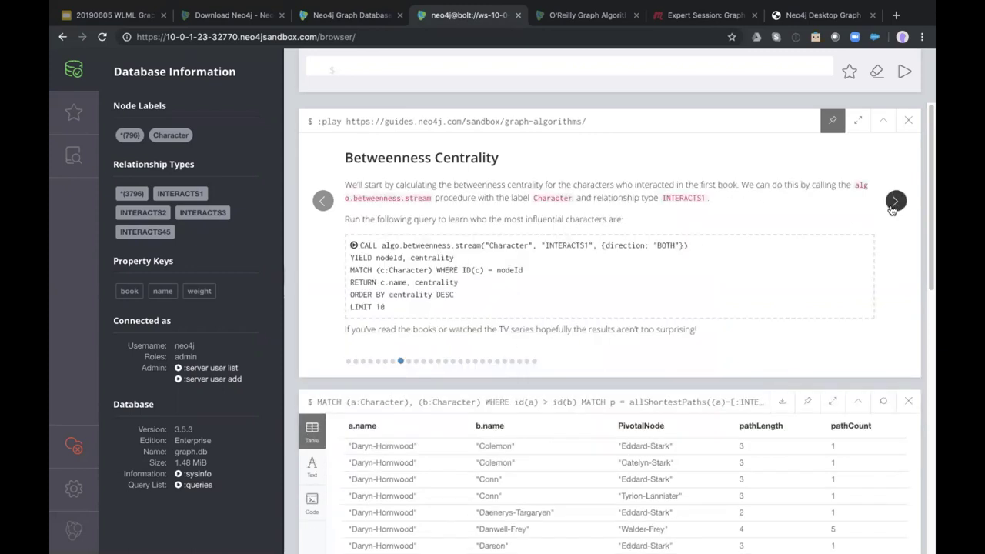
pyautogui.click(419, 268)
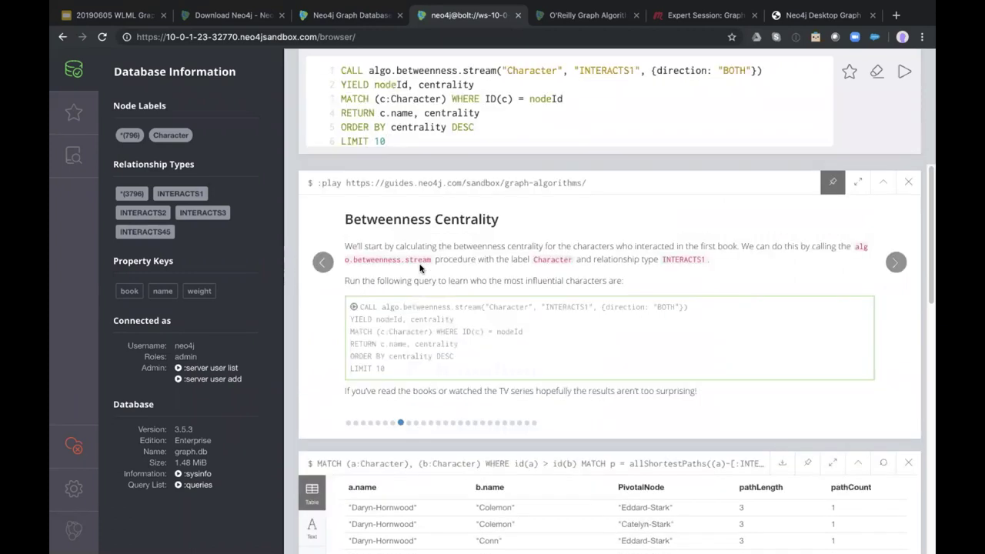
pyautogui.press('Escape')
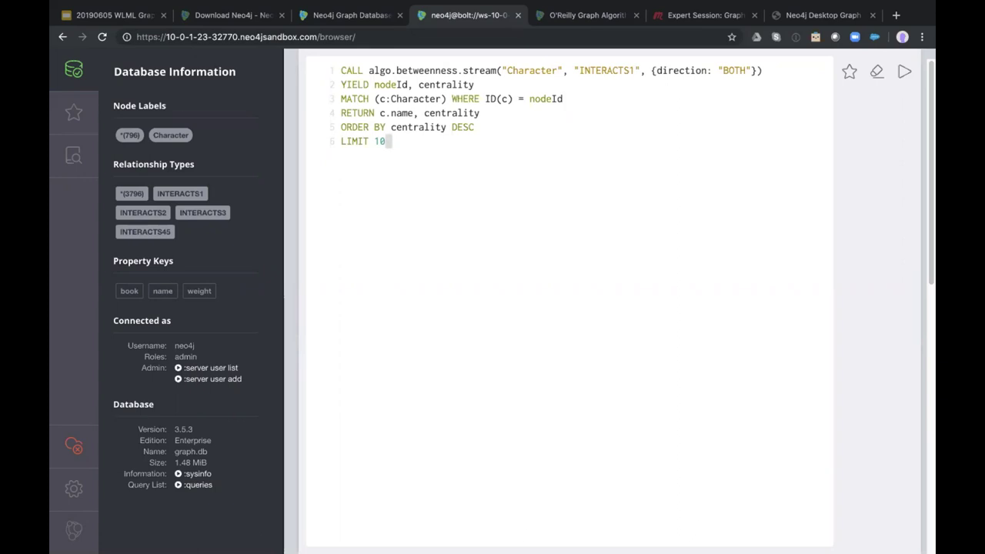
pyautogui.hotkey('ctrl', 'Return')
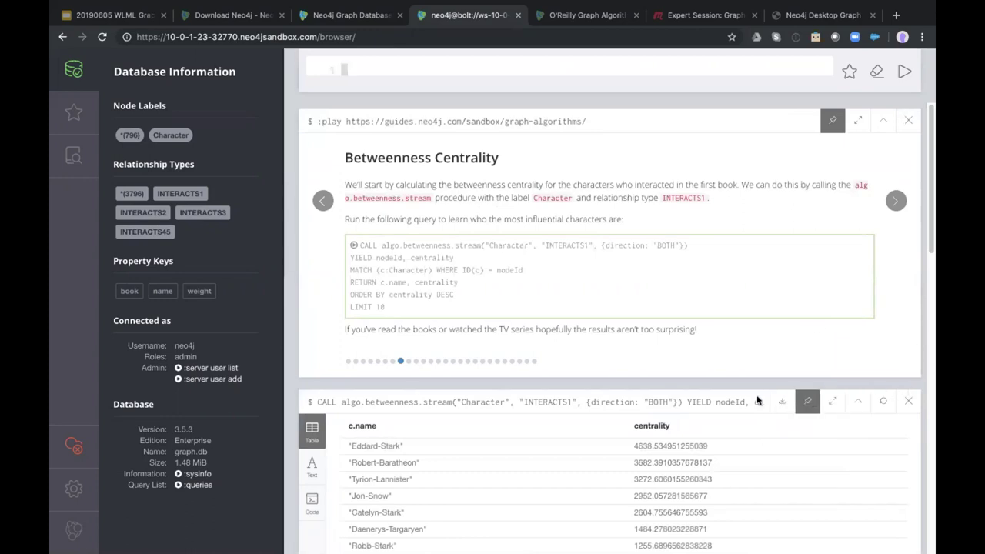
pyautogui.scroll(-5, 550, 447)
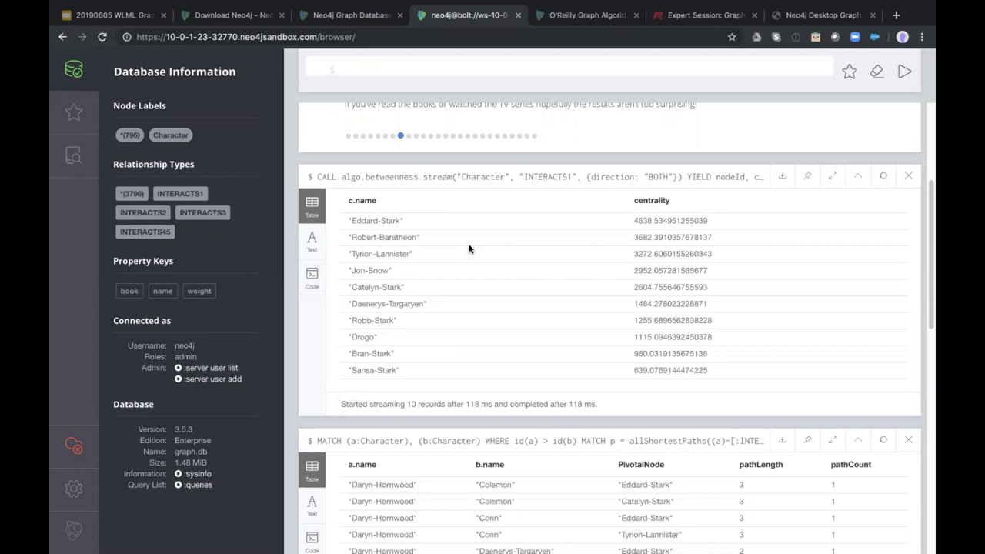
pyautogui.scroll(3, 788, 192)
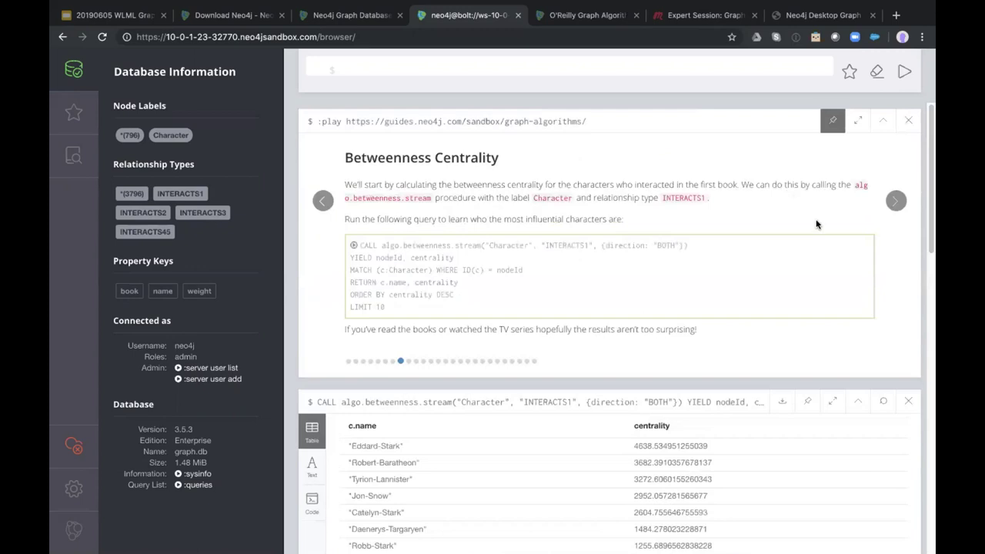
# Step: Peek at the next guide step, return to Betweenness Centrality, then switch to the meetup slides tab
pyautogui.click(896, 201)
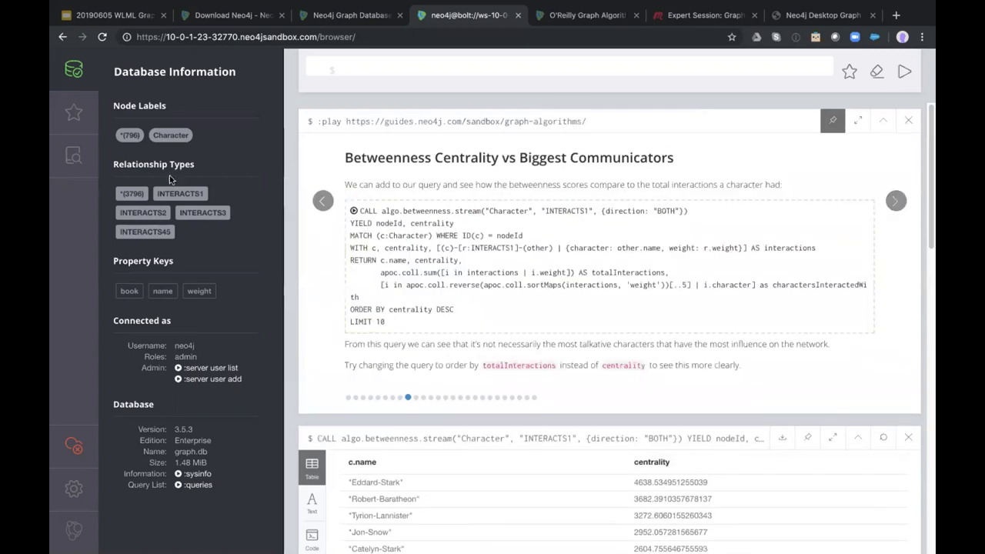
pyautogui.click(323, 202)
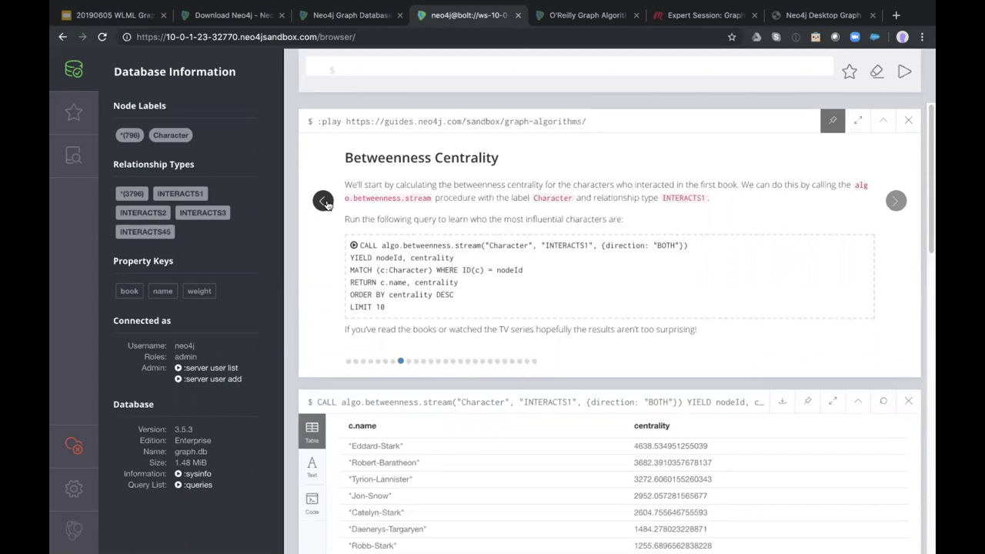
pyautogui.click(108, 16)
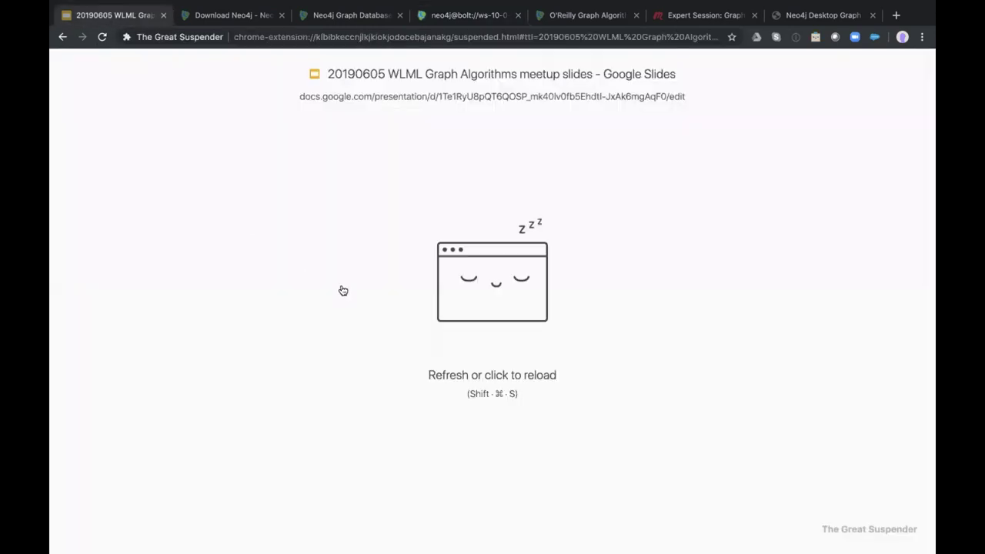
# Step: Reload the WLML meetup deck and open slide 67, the Implementation slide
pyautogui.click(343, 290)
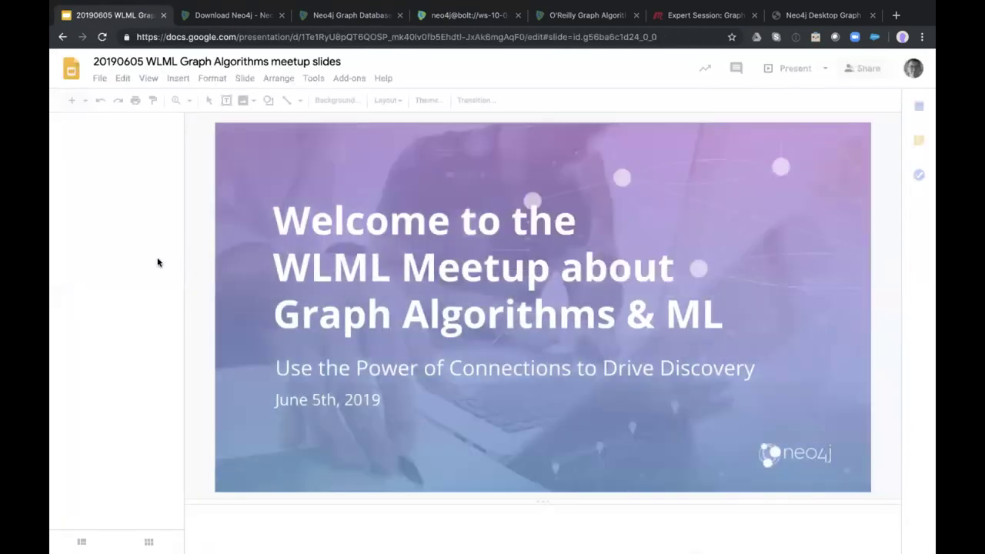
pyautogui.scroll(-10, 150, 239)
pyautogui.scroll(-3, 149, 239)
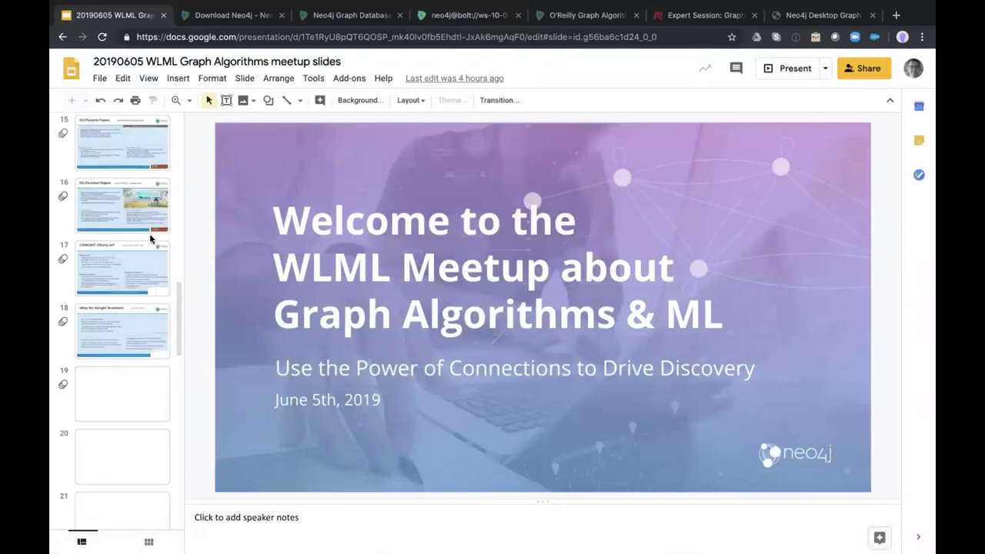
pyautogui.scroll(-12, 136, 223)
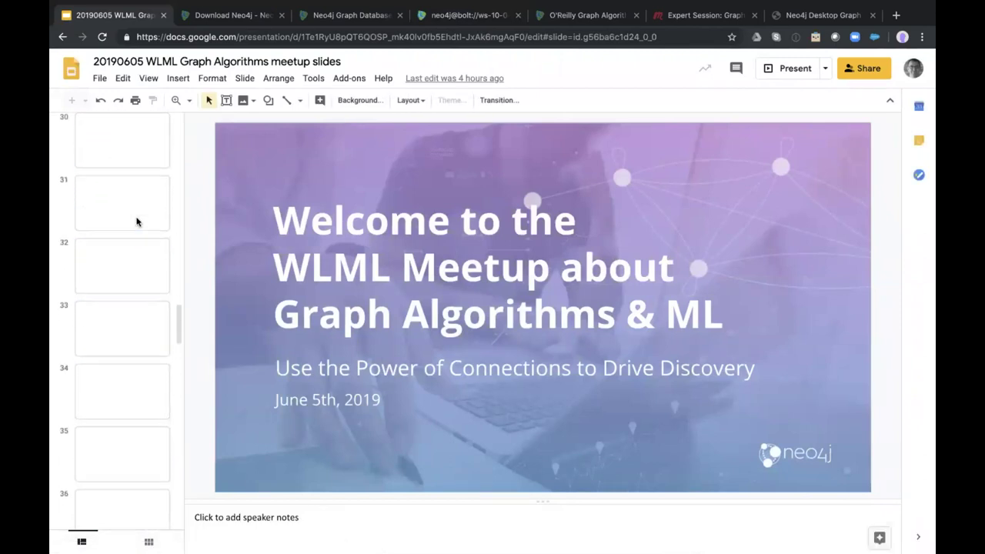
pyautogui.scroll(-4, 137, 222)
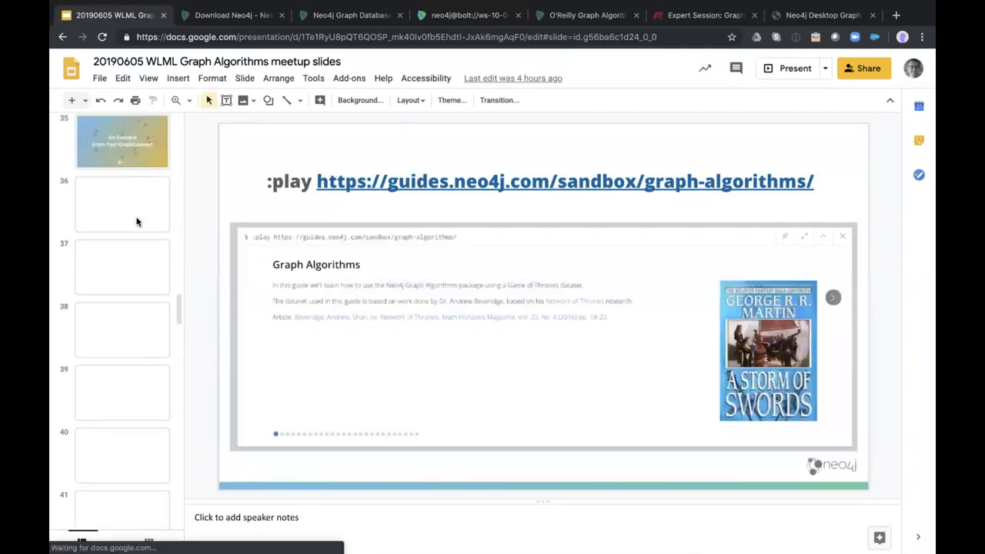
pyautogui.scroll(-4, 137, 223)
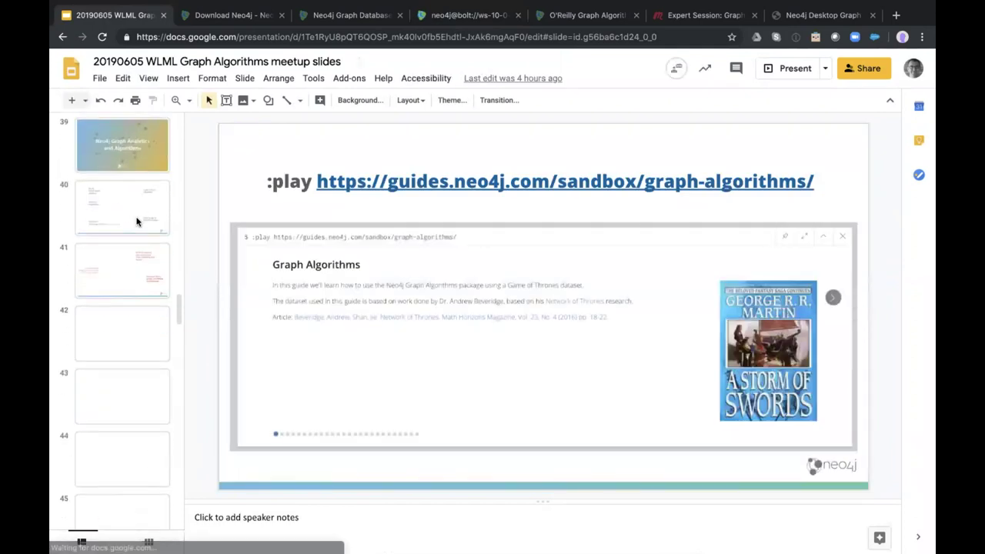
pyautogui.scroll(-4, 137, 223)
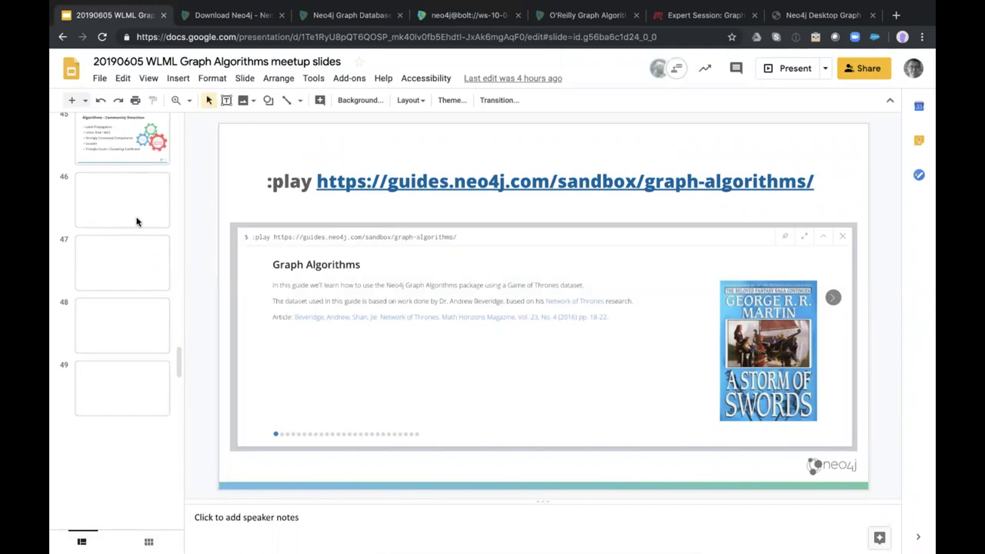
pyautogui.scroll(-4, 137, 222)
pyautogui.scroll(-10, 137, 222)
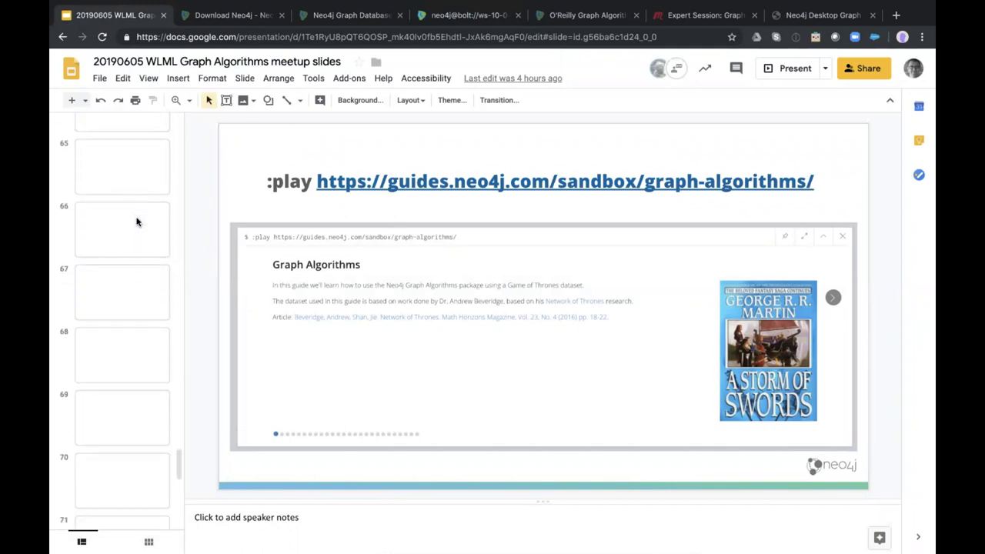
pyautogui.scroll(-1, 137, 222)
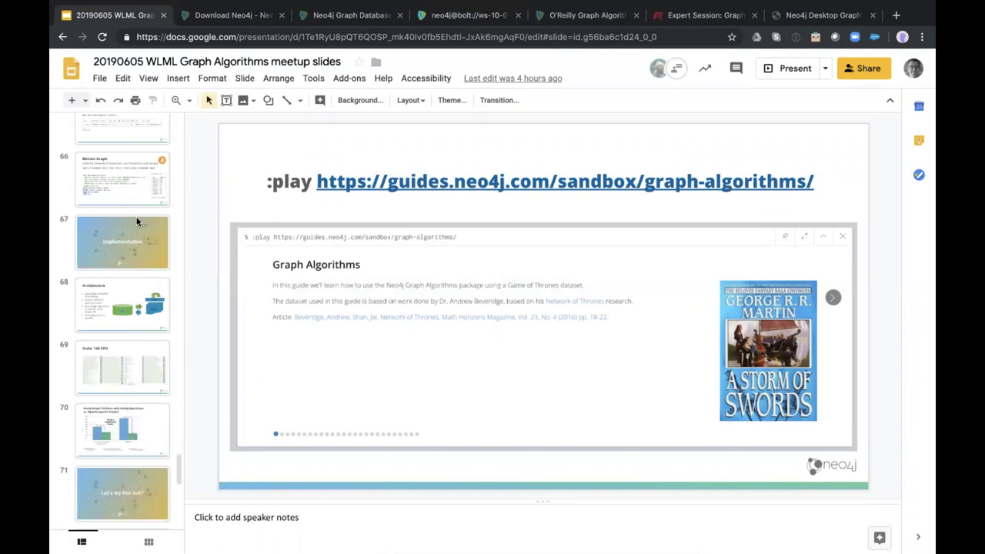
pyautogui.click(134, 262)
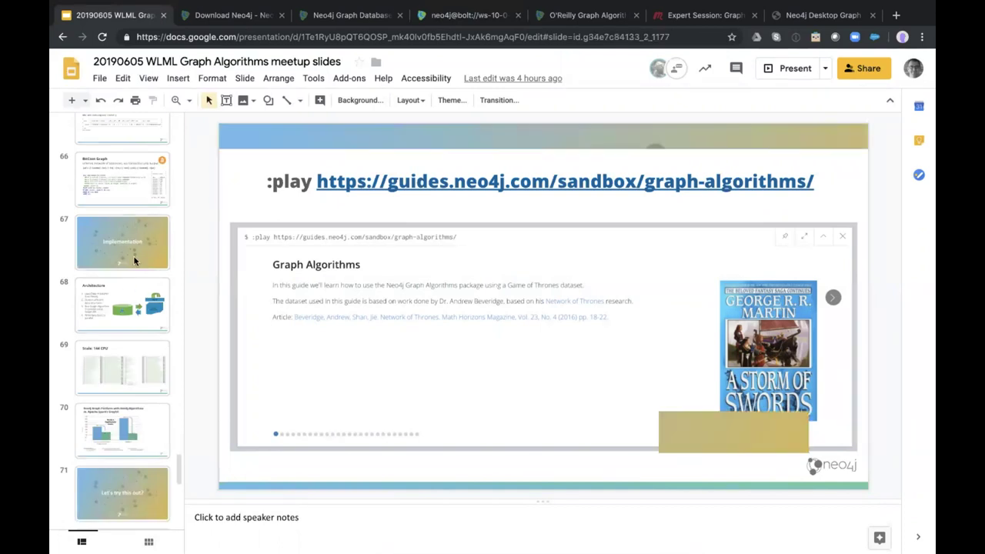
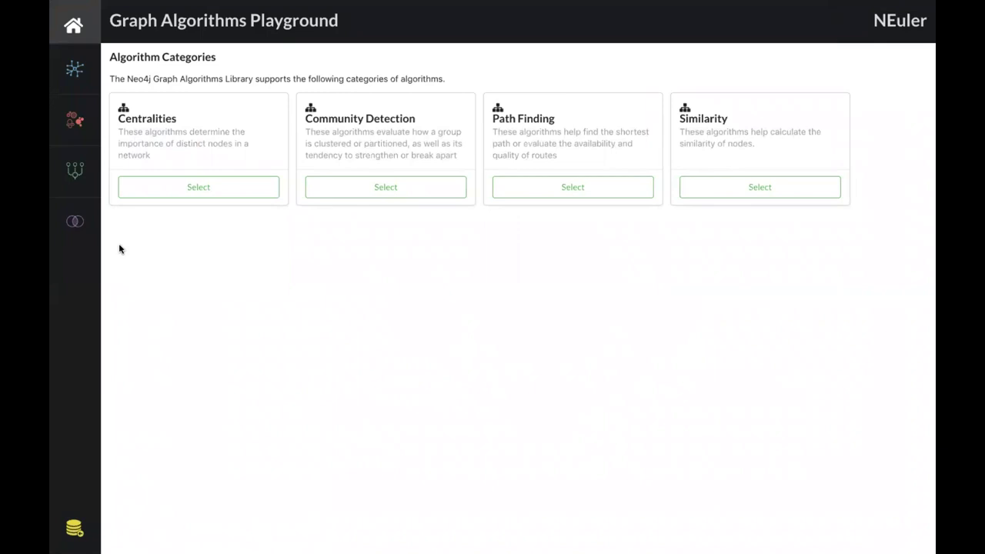
# Step: Leave Google Slides for the Neo4j Browser tab showing the Betweenness Centrality results
pyautogui.press('super+Tab')
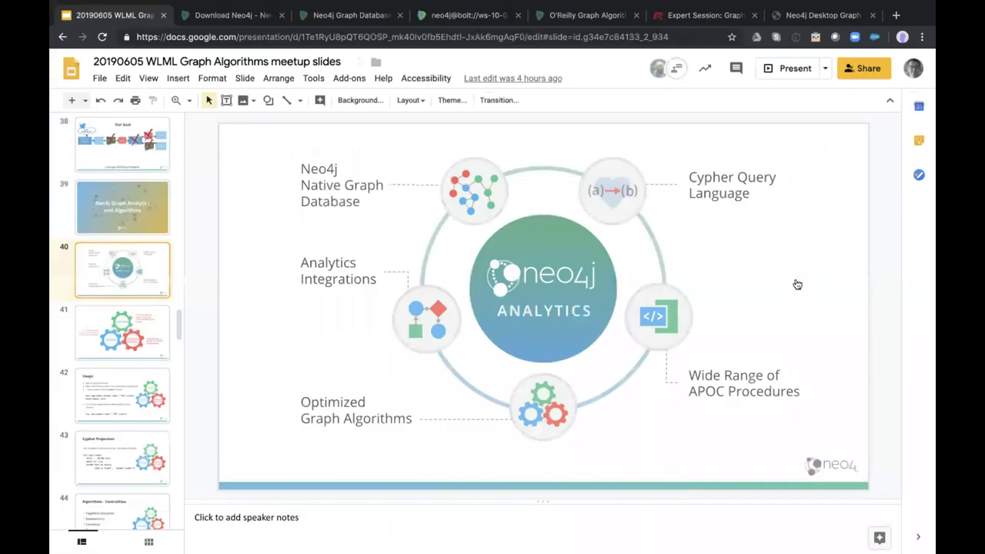
pyautogui.press('super+4')
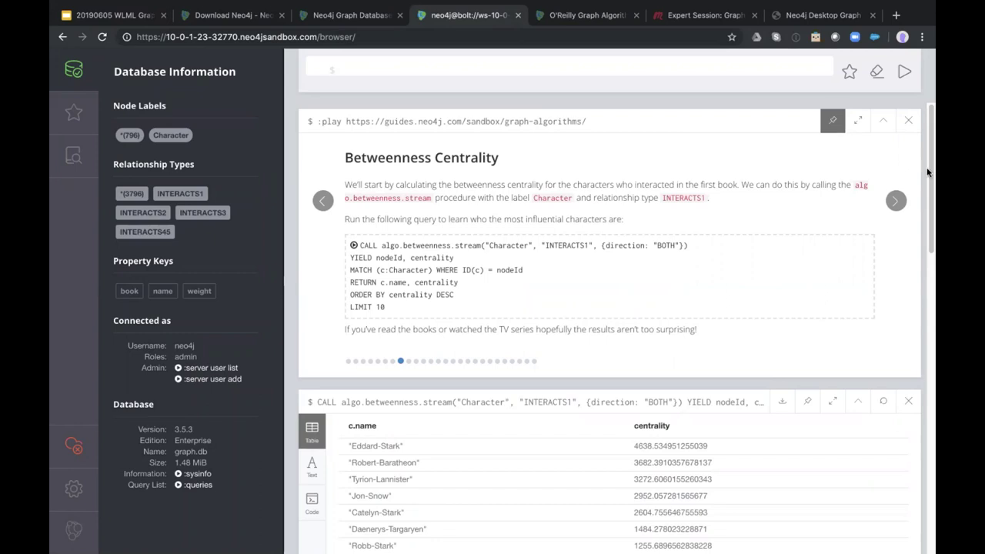
# Step: Page the guide past the betweenness answers to Calculating PageRank and load the book1PageRank INTERACTS1 query
pyautogui.click(897, 200)
pyautogui.click(896, 200)
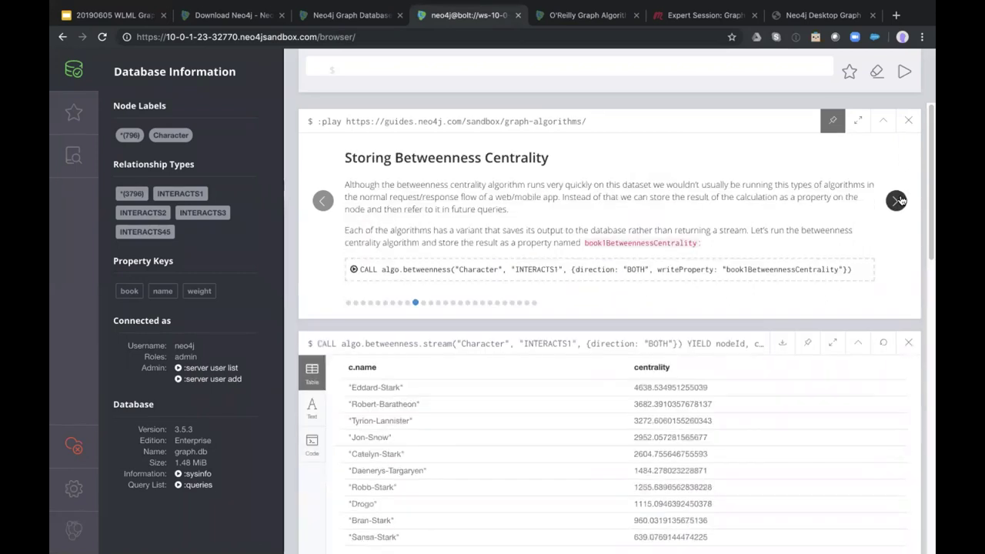
pyautogui.click(896, 200)
pyautogui.click(896, 200)
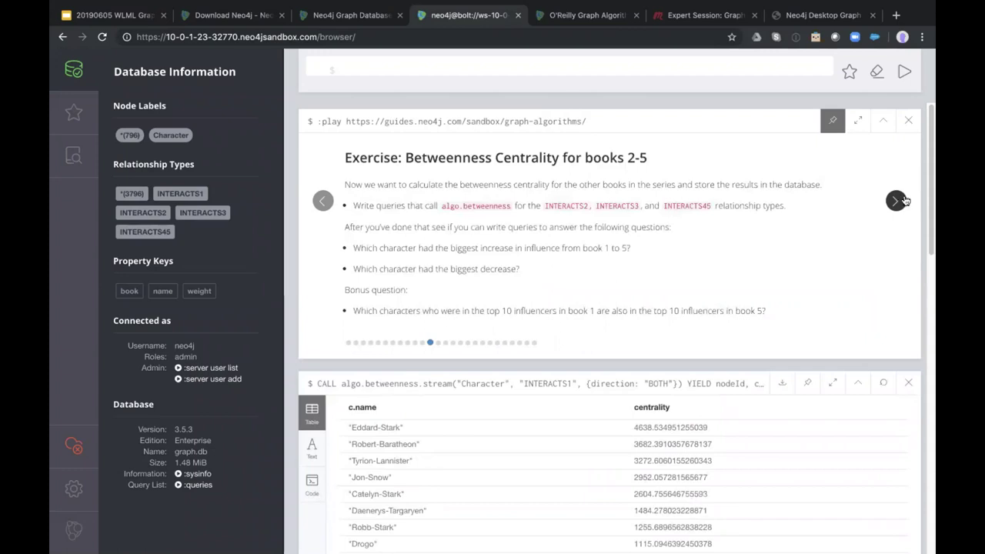
pyautogui.click(895, 202)
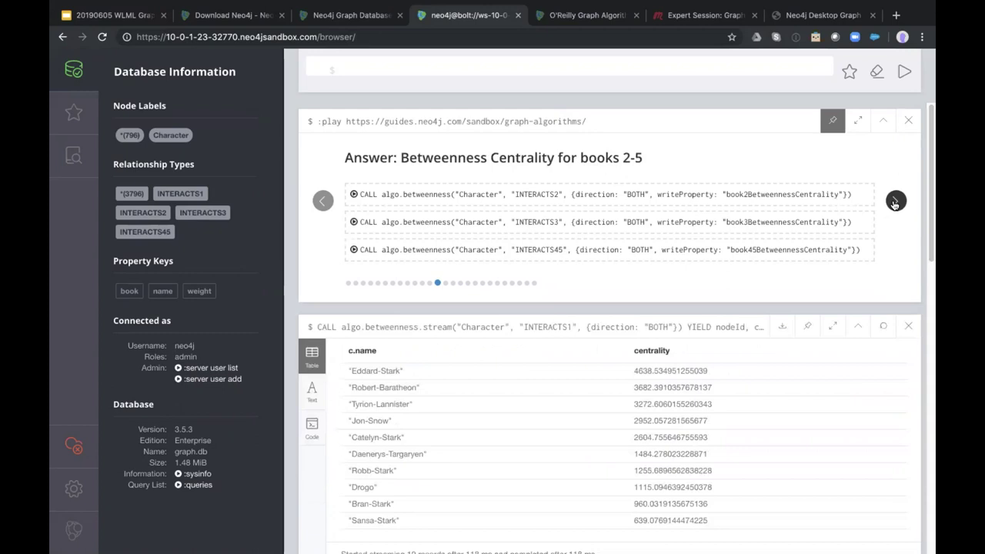
pyautogui.click(894, 202)
pyautogui.click(894, 202)
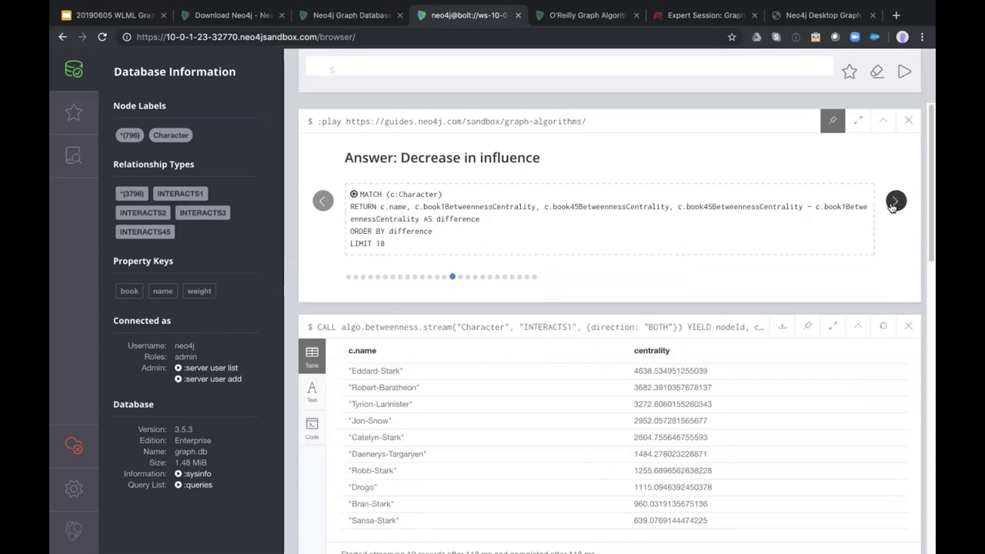
pyautogui.click(894, 203)
pyautogui.click(894, 203)
pyautogui.click(894, 202)
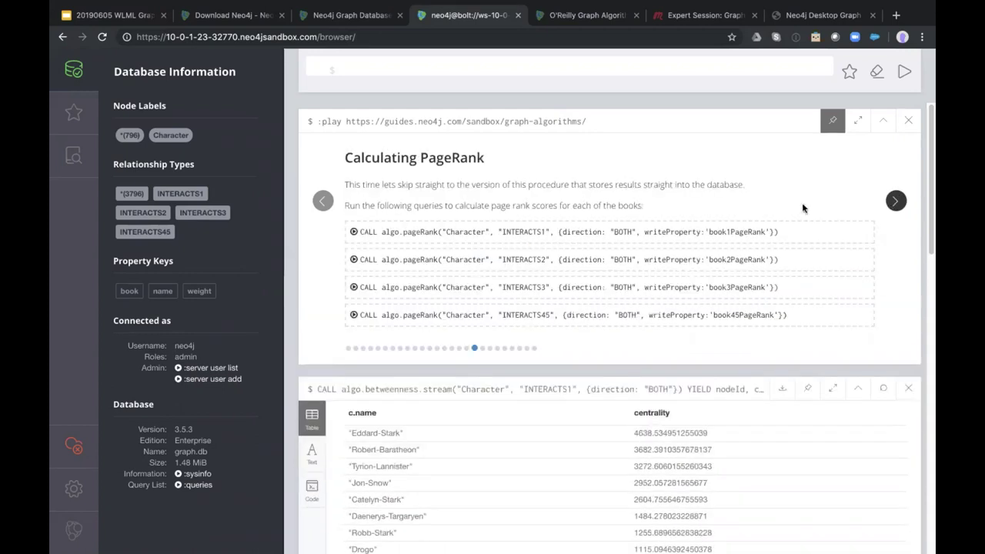
pyautogui.click(496, 234)
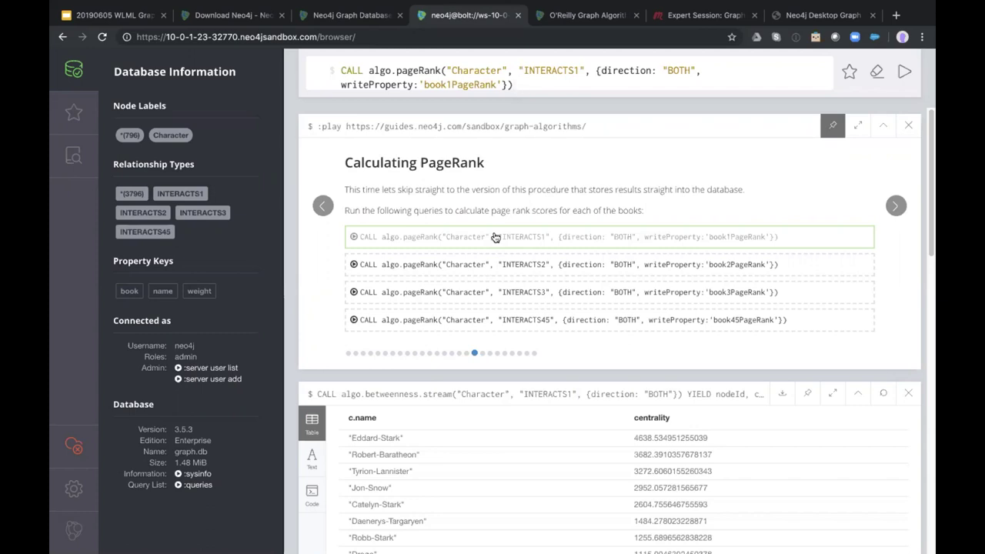
# Step: Return to NEuler's Algorithm Categories page in Neo4j Desktop
pyautogui.press('super+Tab')
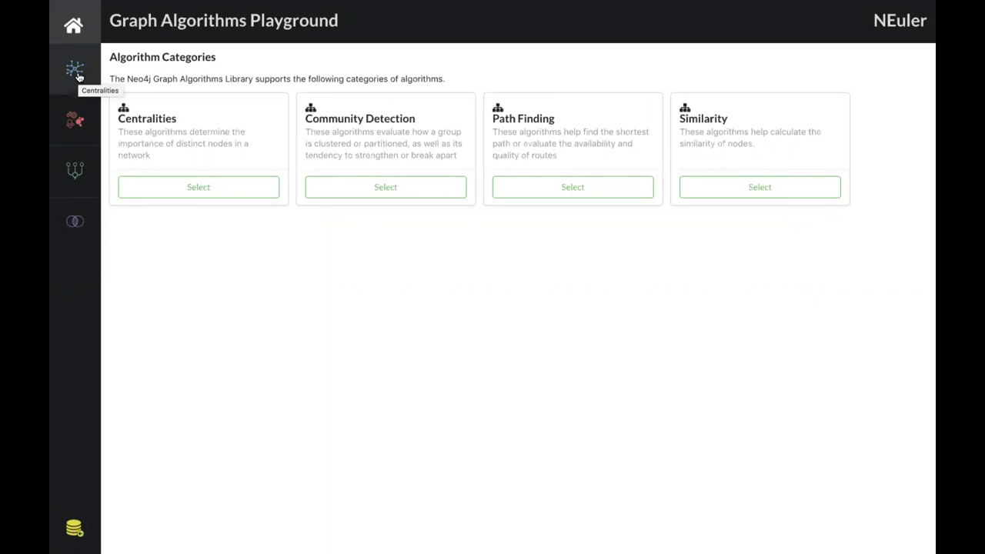
# Step: Set Betweenness to label Character, relationship INTERACTS_SEASON1, direction Both, with Store results off
pyautogui.click(82, 63)
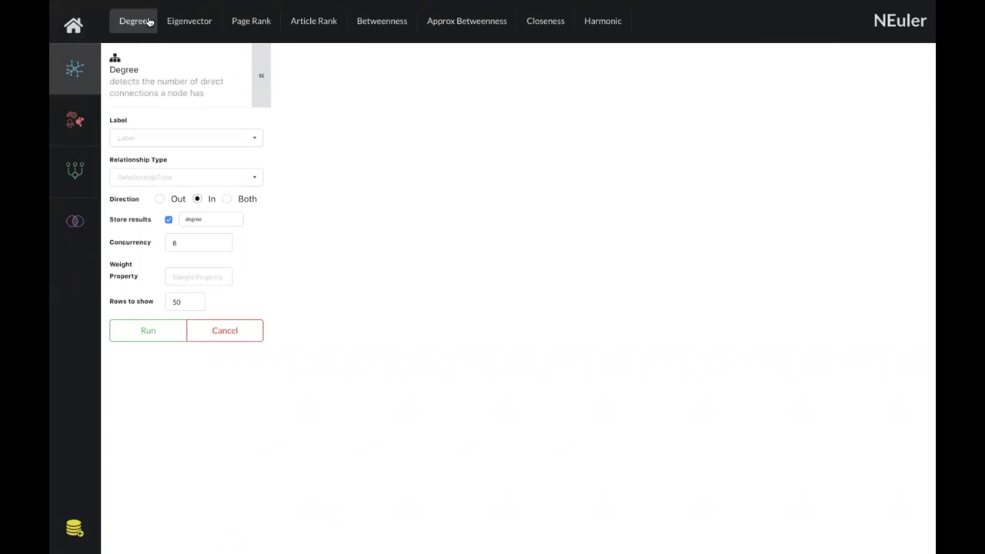
pyautogui.click(389, 20)
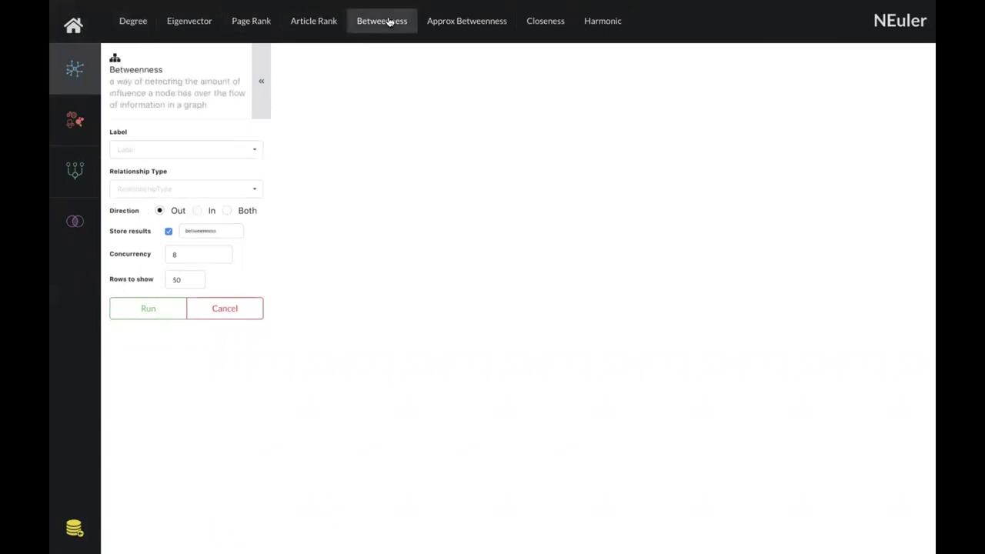
pyautogui.click(187, 149)
pyautogui.click(159, 192)
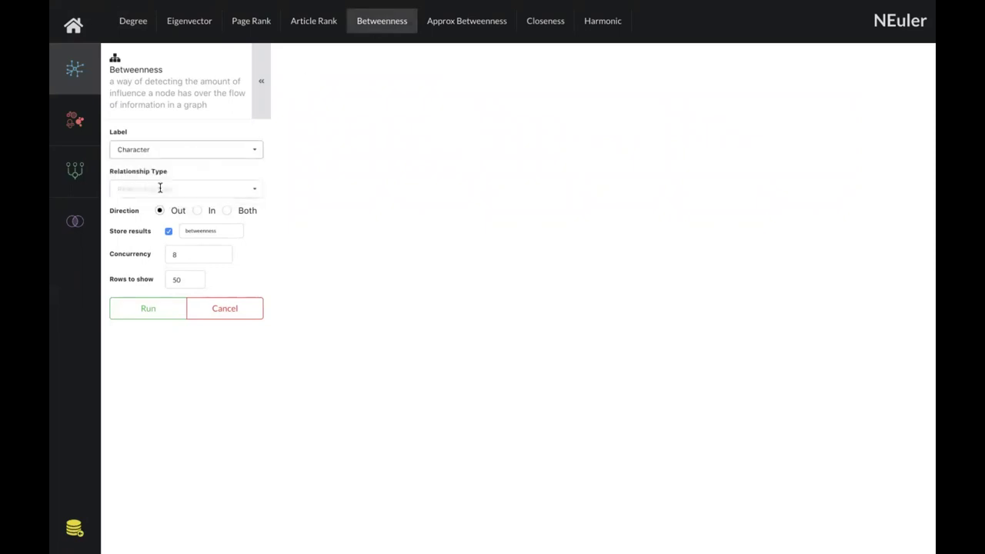
pyautogui.click(185, 191)
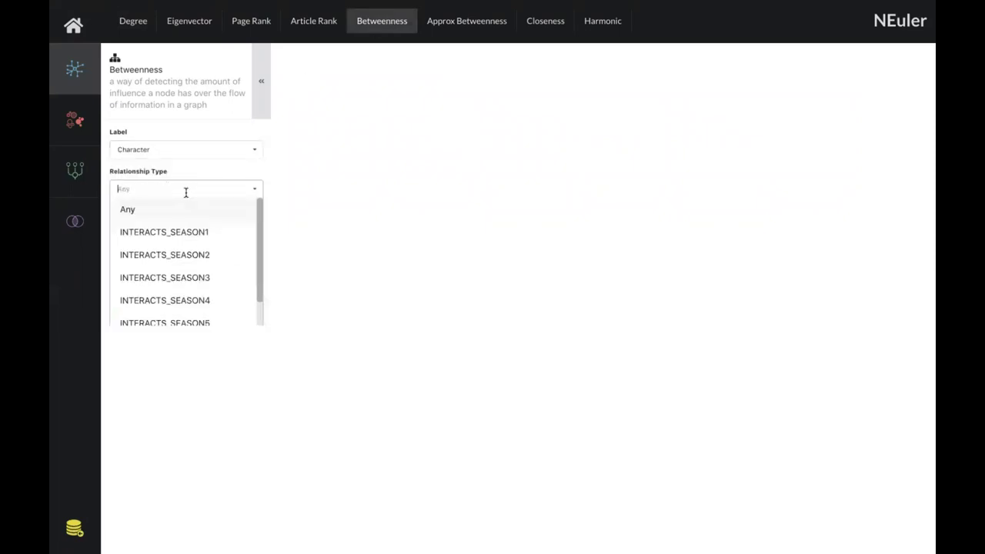
pyautogui.click(191, 232)
pyautogui.click(227, 212)
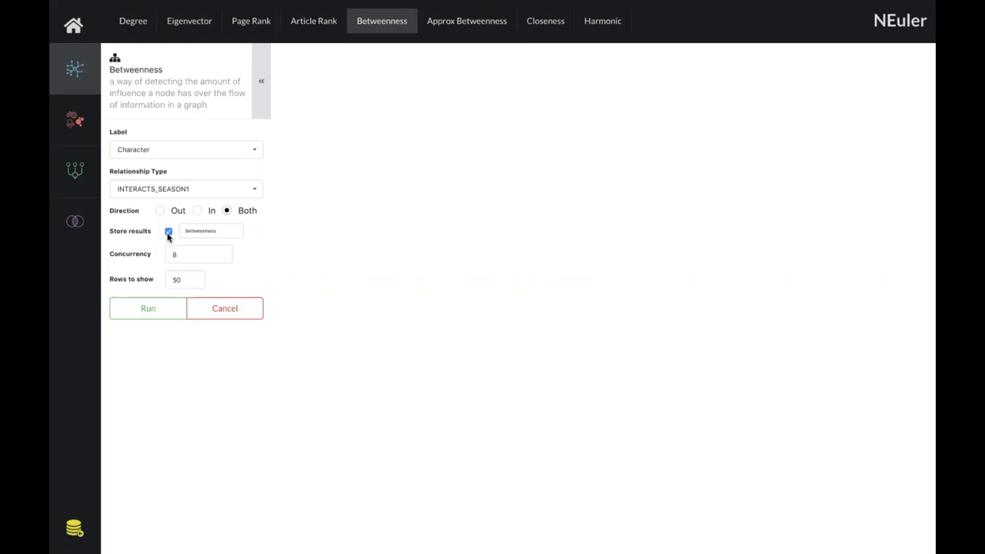
pyautogui.click(168, 234)
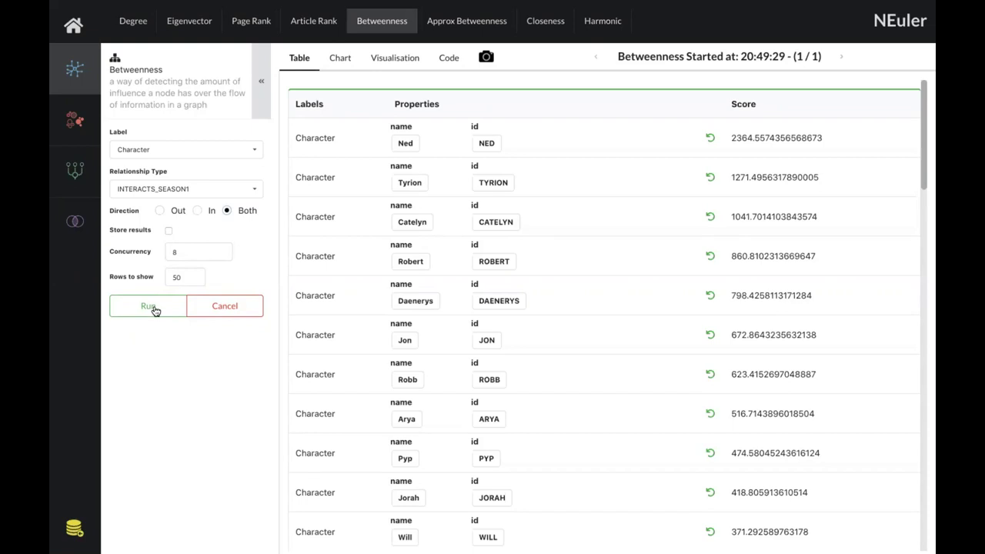
pyautogui.click(449, 60)
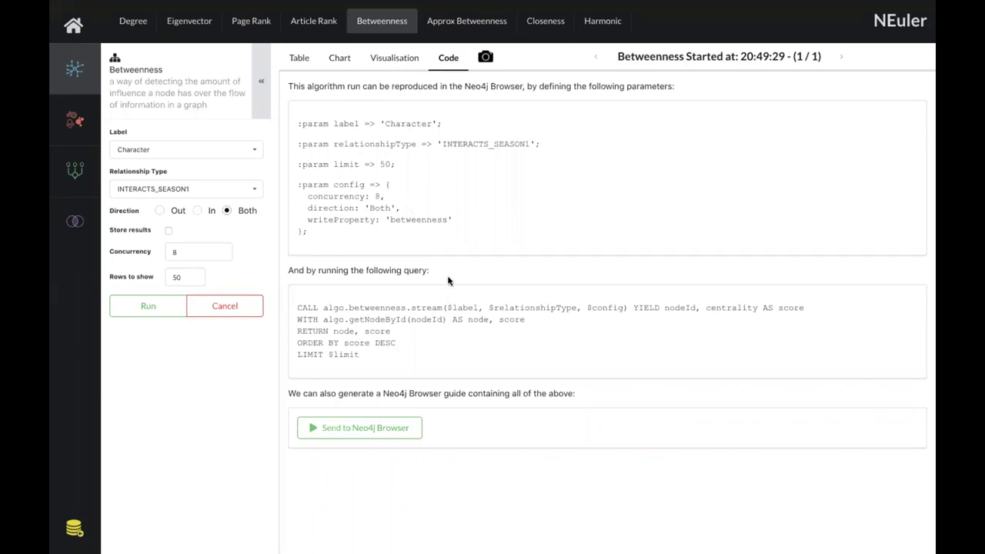
pyautogui.tripleClick(432, 182)
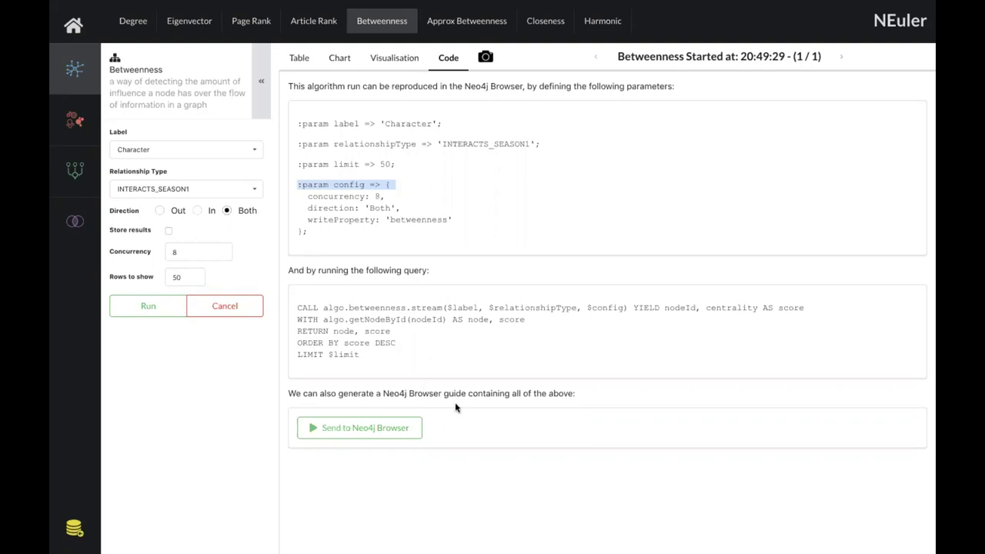
pyautogui.tripleClick(376, 309)
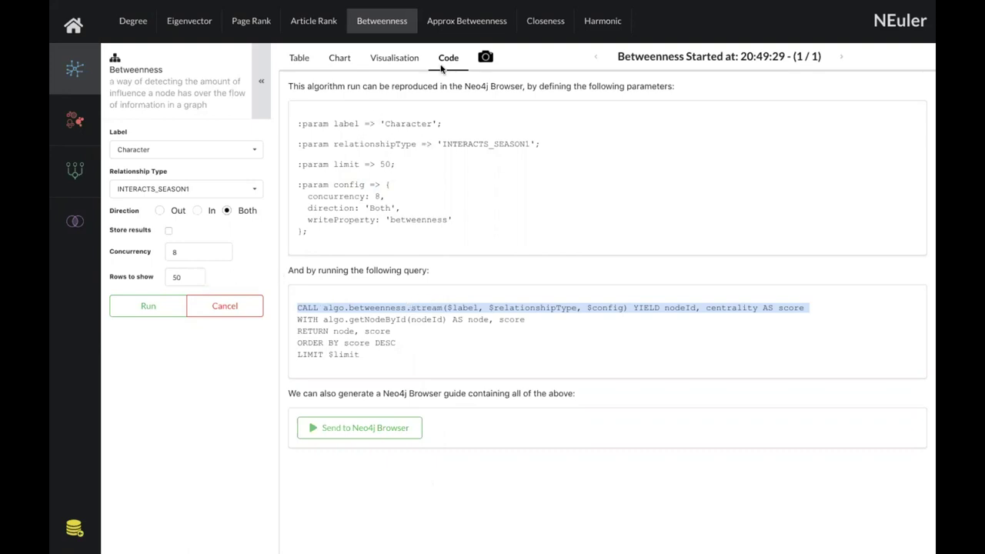
pyautogui.click(301, 60)
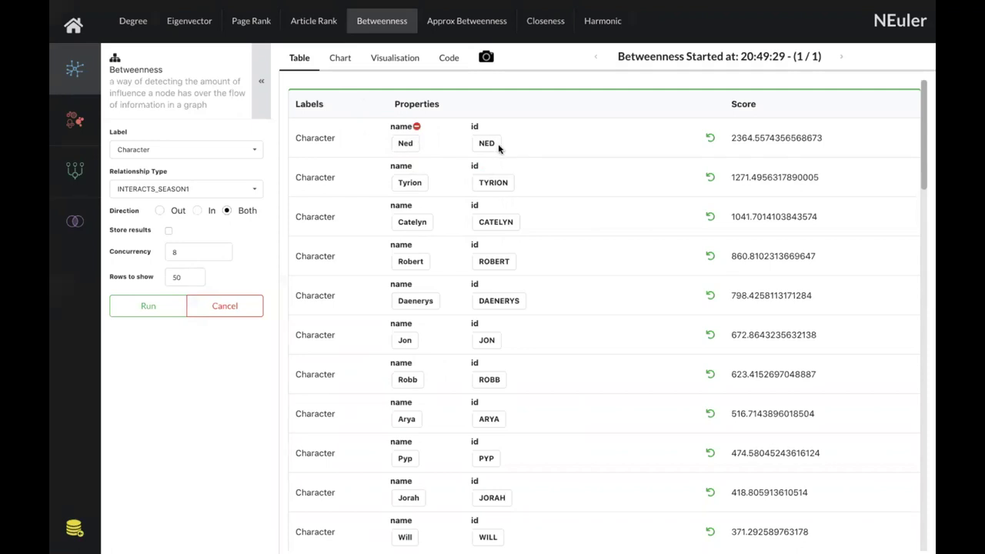
# Step: Show the Betweenness Visualisation, pan the graph and drag the Maester Aemon node upward
pyautogui.click(408, 61)
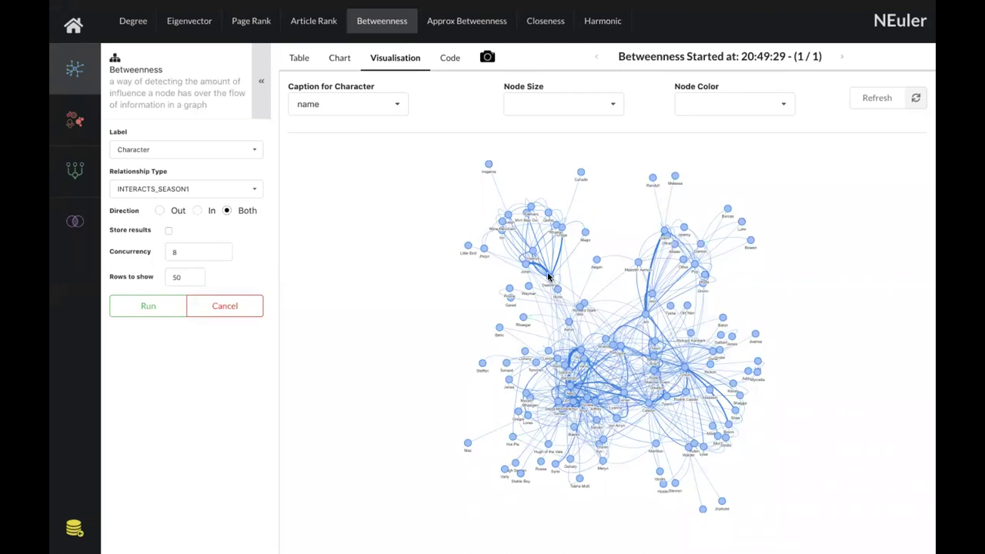
pyautogui.moveTo(556, 279); pyautogui.dragTo(402, 327)
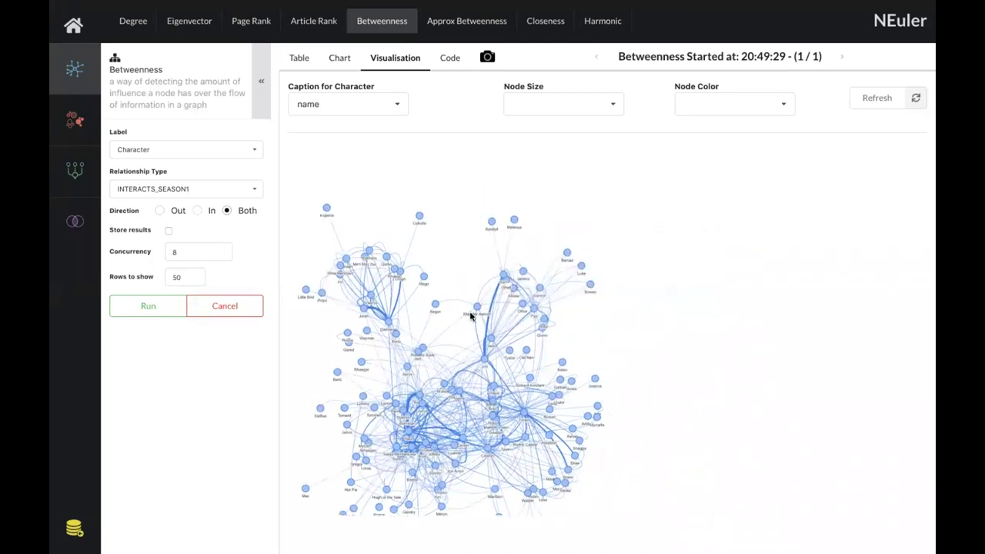
pyautogui.moveTo(478, 309); pyautogui.dragTo(465, 236)
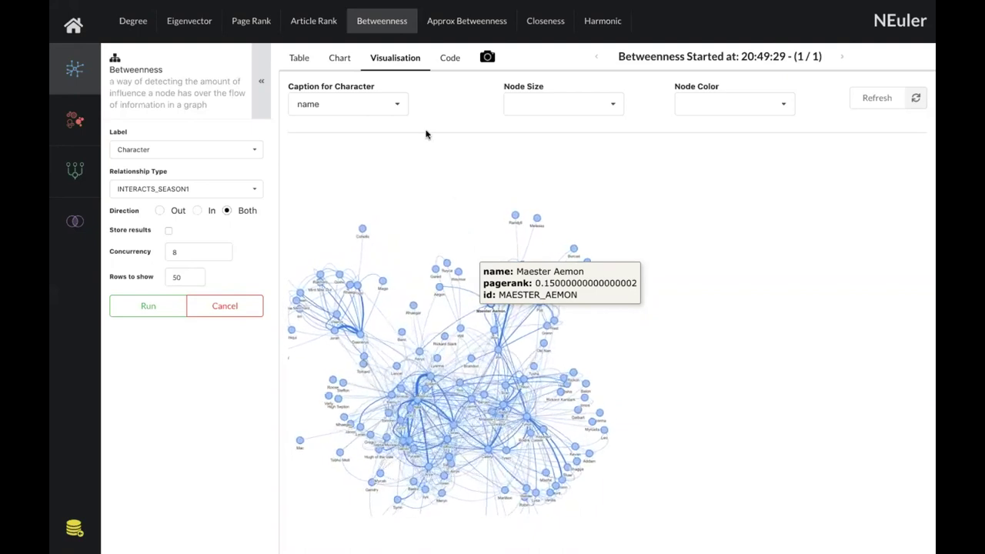
# Step: Size and colour the graph's nodes by pagerank, then bring up the Louvain community detection form
pyautogui.click(569, 106)
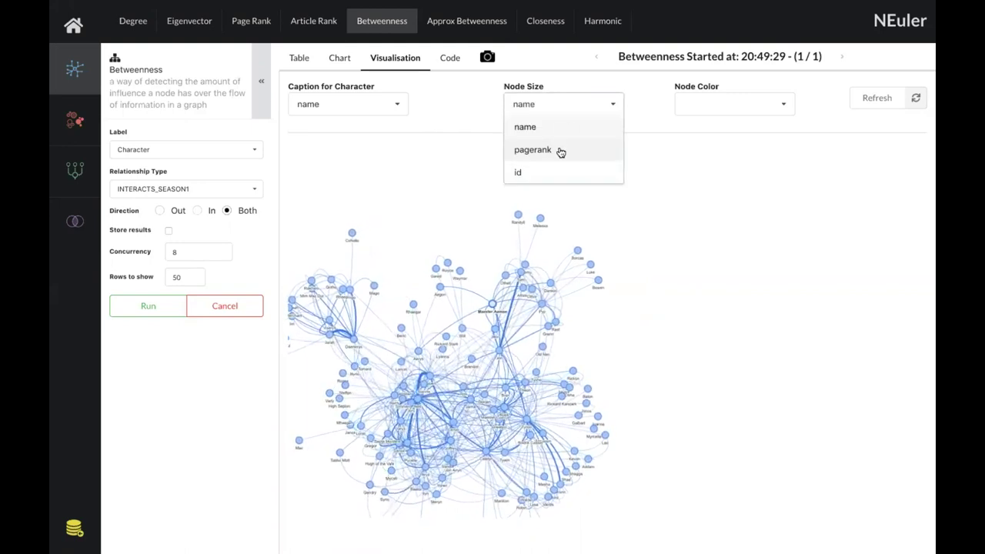
pyautogui.click(561, 150)
pyautogui.click(712, 104)
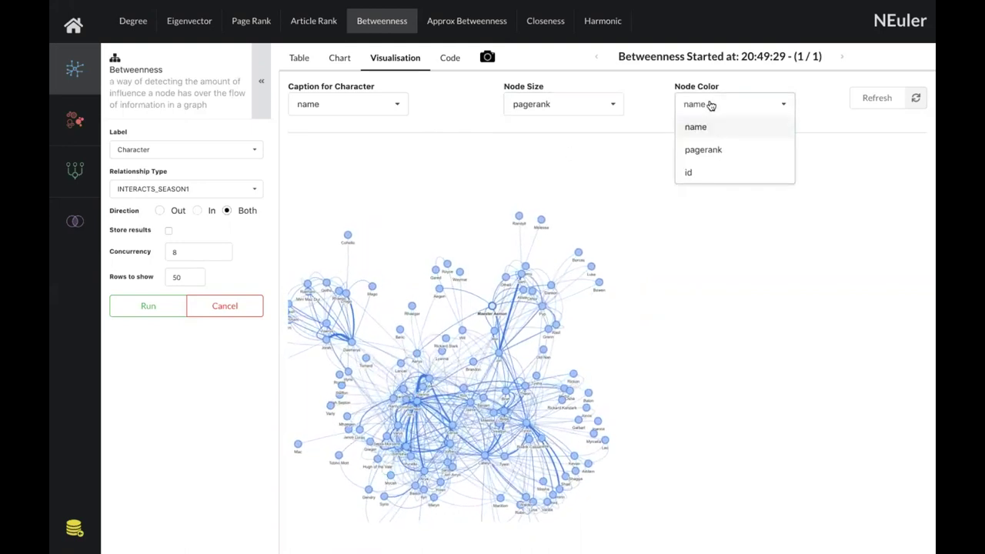
pyautogui.click(709, 149)
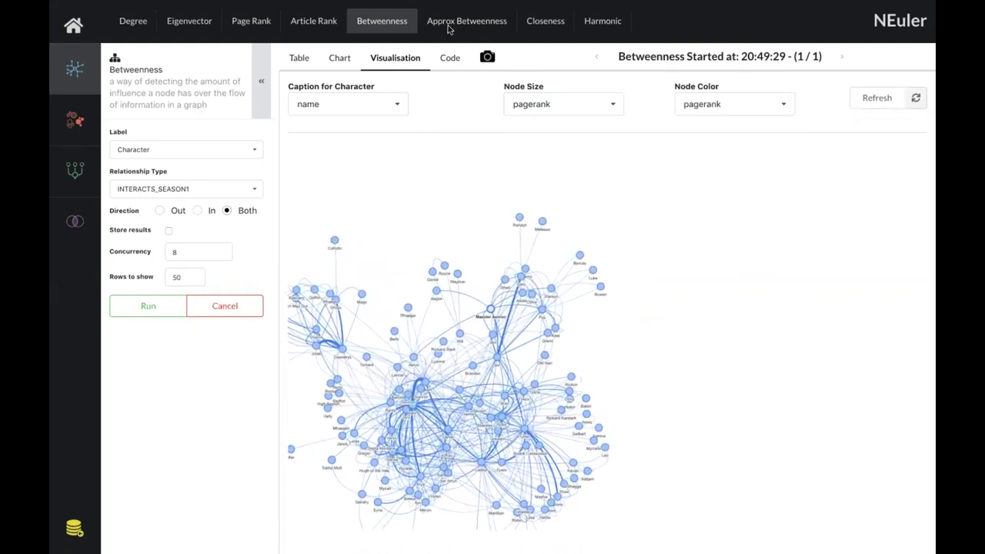
pyautogui.click(131, 25)
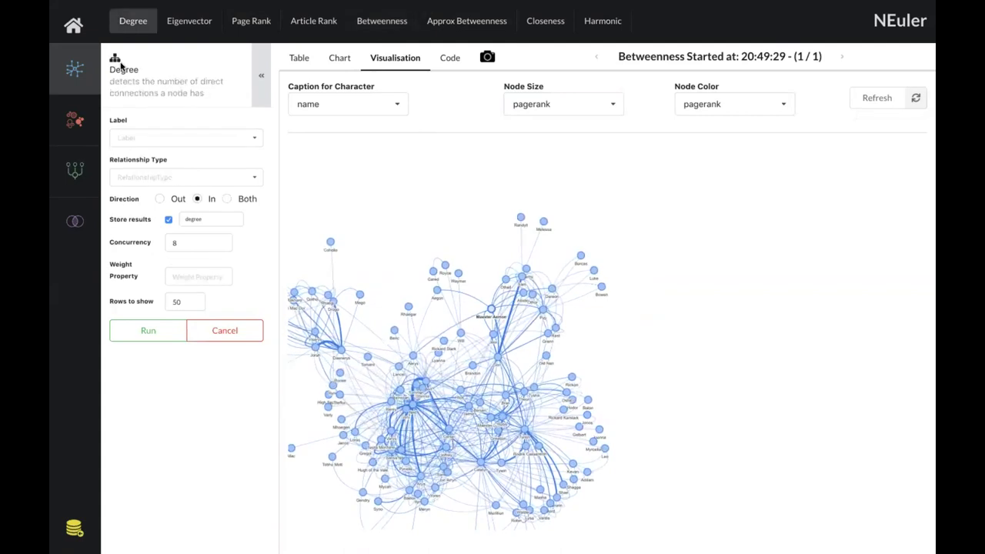
pyautogui.click(75, 130)
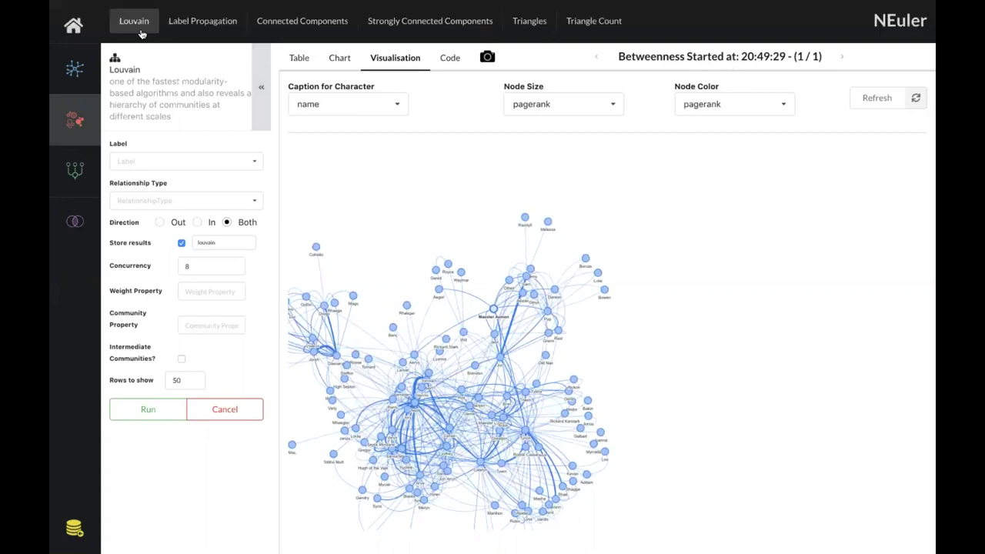
# Step: Run Louvain on Character nodes with relationship type Any and Store results unchecked
pyautogui.click(179, 161)
pyautogui.click(165, 205)
pyautogui.click(176, 200)
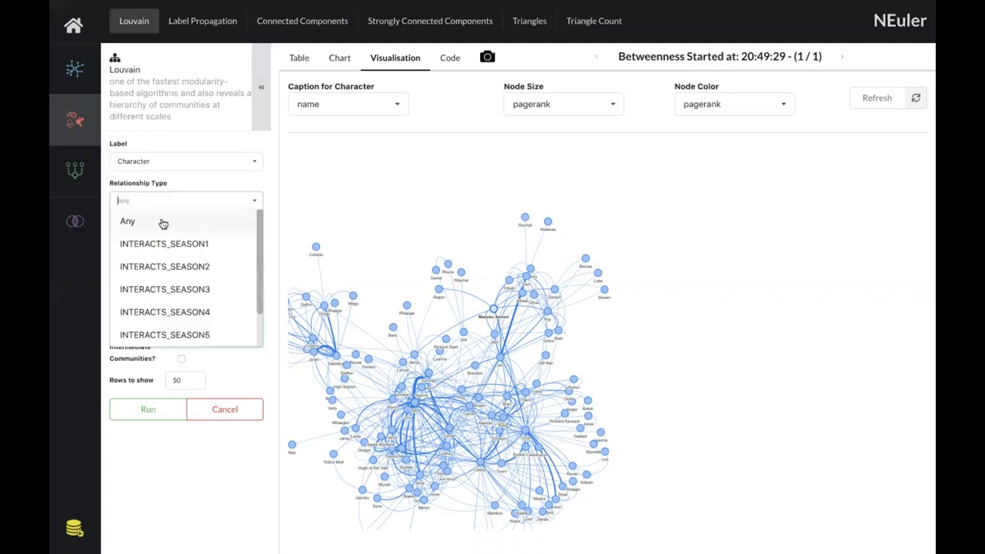
pyautogui.click(229, 223)
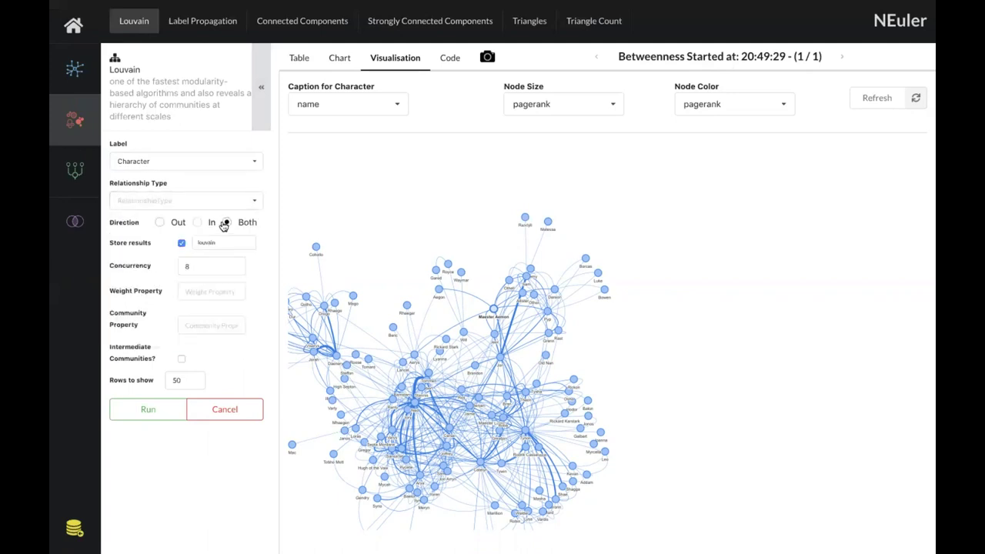
pyautogui.click(180, 243)
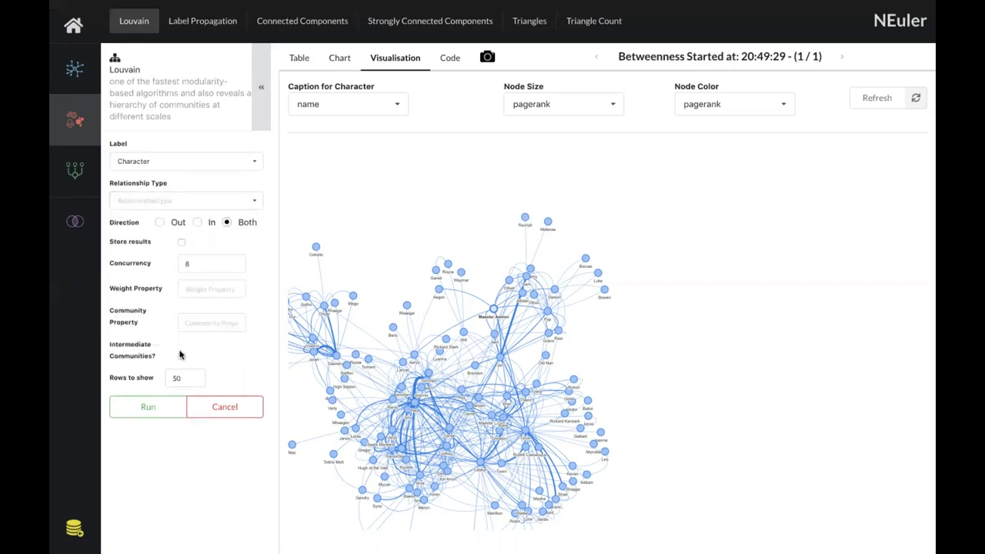
pyautogui.click(163, 406)
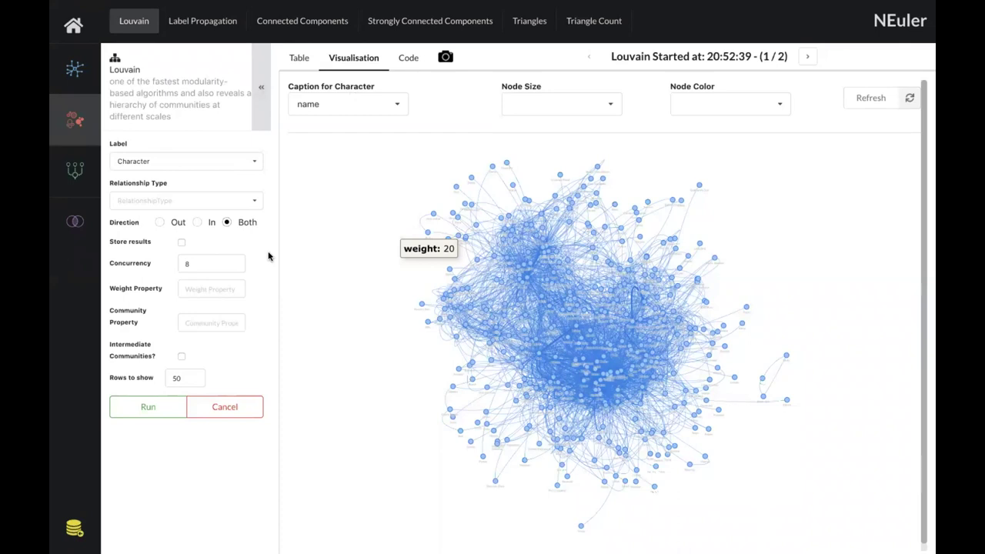
# Step: After the Louvain graph renders, move to the Path Finding algorithms category
pyautogui.click(75, 170)
# Step: Step through the Cosine, Pearson and Euclidean similarity forms, then return to Jaccard
pyautogui.click(72, 222)
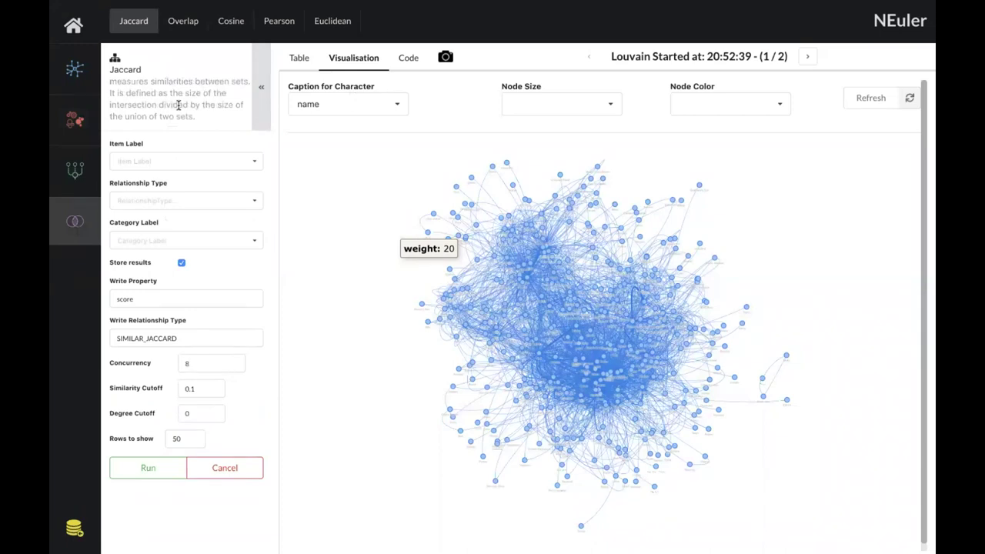
pyautogui.click(230, 28)
pyautogui.click(295, 29)
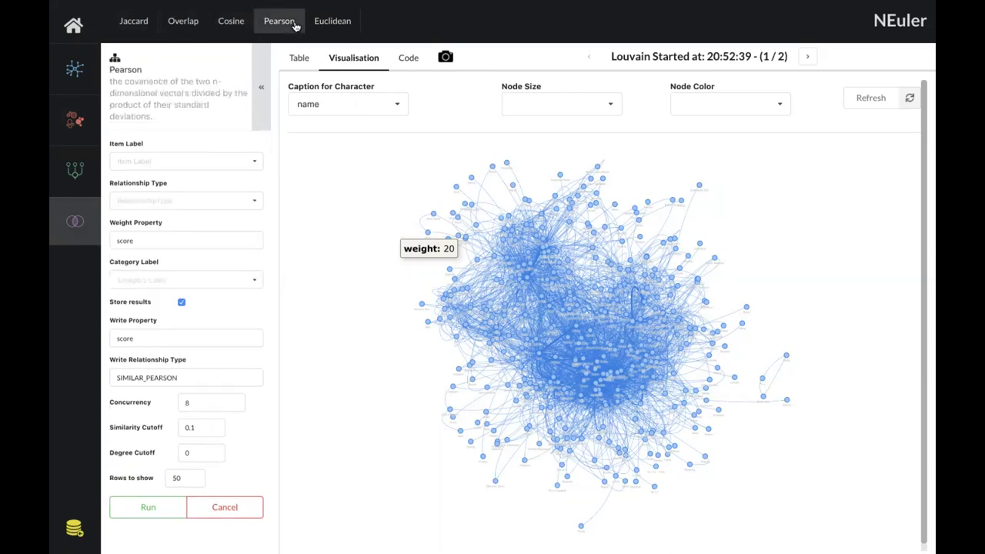
pyautogui.click(333, 28)
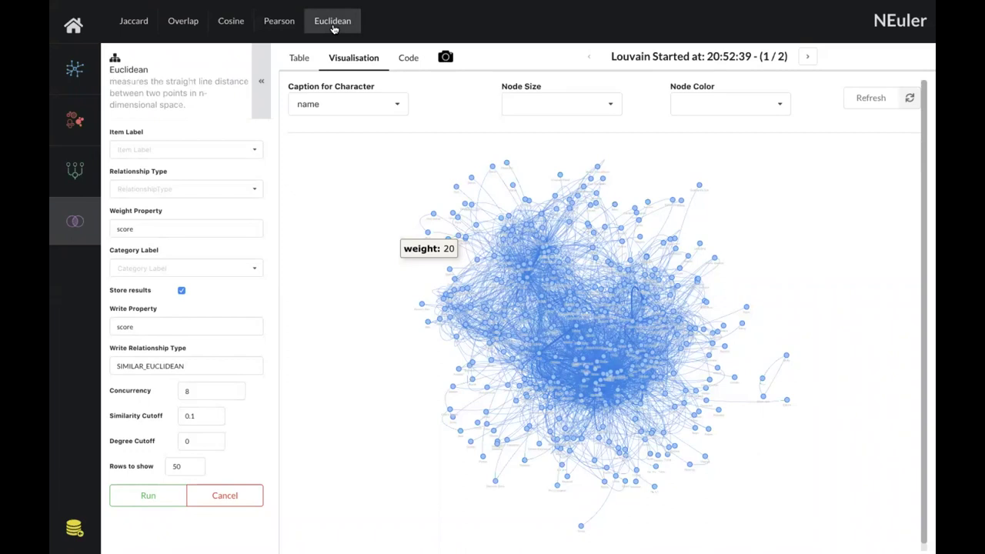
pyautogui.click(138, 23)
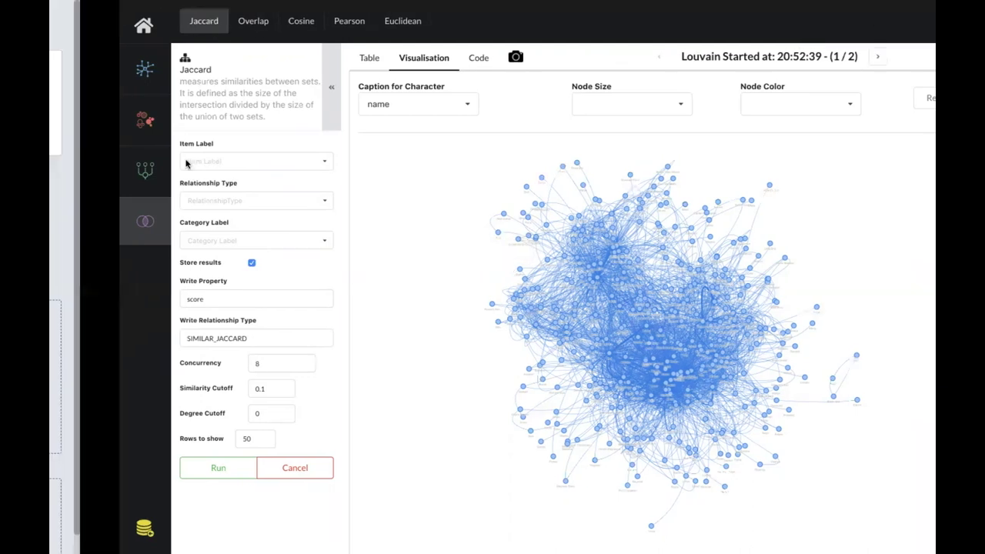
# Step: In Neo4j Desktop, confirm APOC and Graph Algorithms plugins, then open the installation-3.5.6 folder
pyautogui.hotkey('ctrl', 'Left')
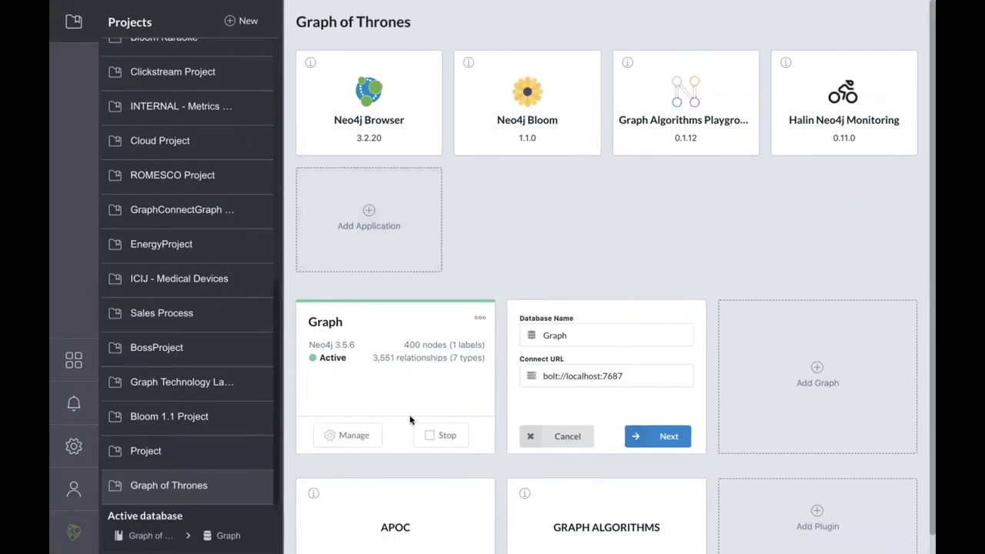
pyautogui.click(348, 435)
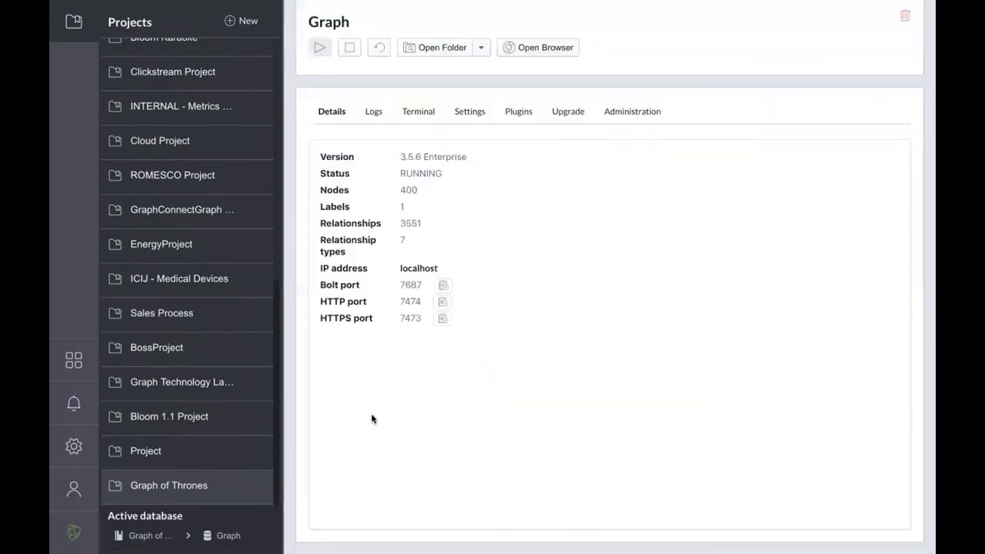
pyautogui.click(522, 109)
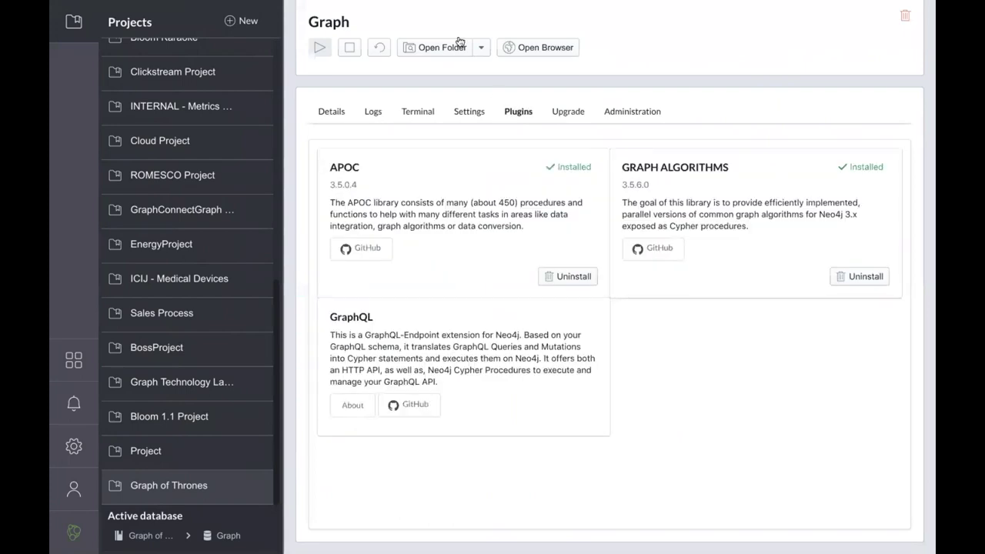
pyautogui.click(432, 47)
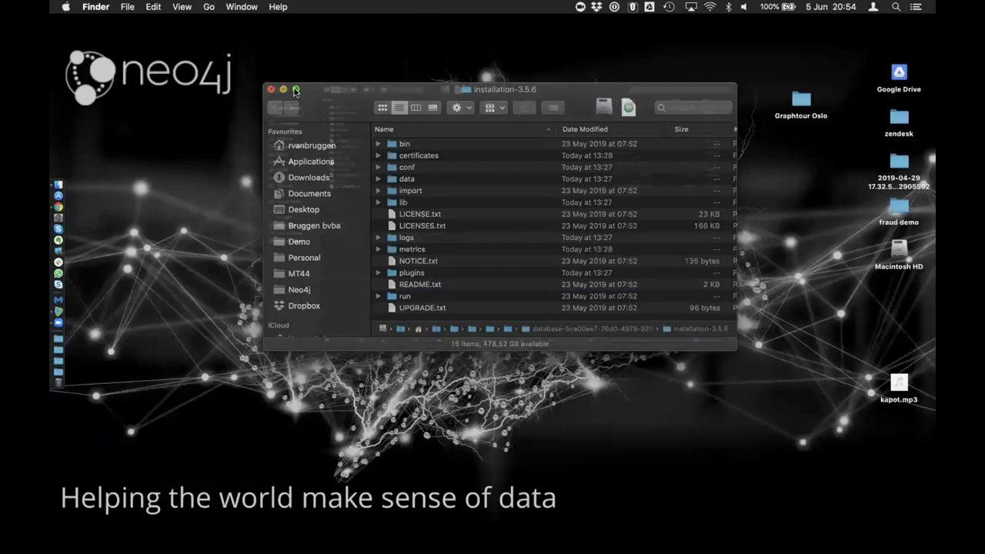
# Step: Maximize Finder and highlight apoc-3.5.0.4.jar and graphAlgorithms-3.5.6.0.jar in the plugins folder
pyautogui.click(295, 91)
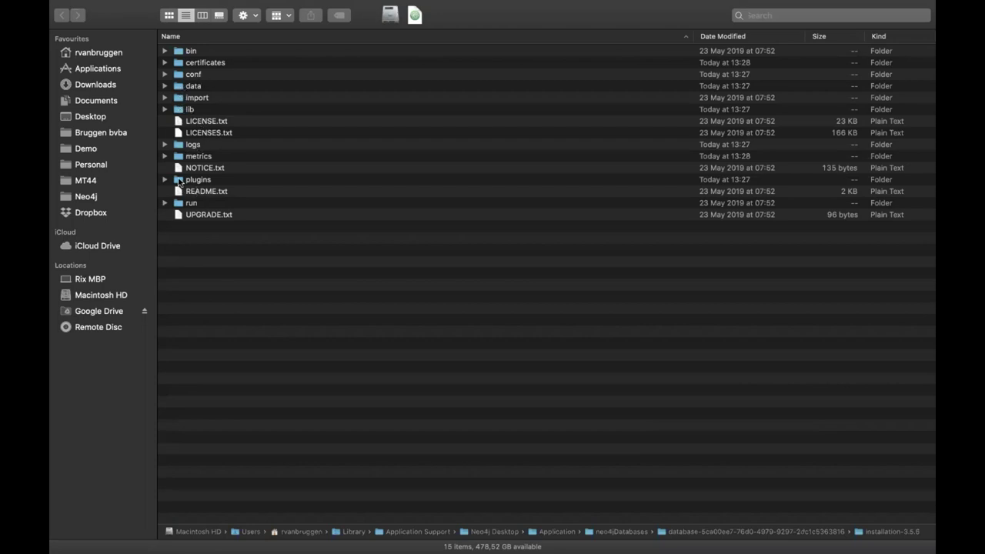
pyautogui.click(164, 181)
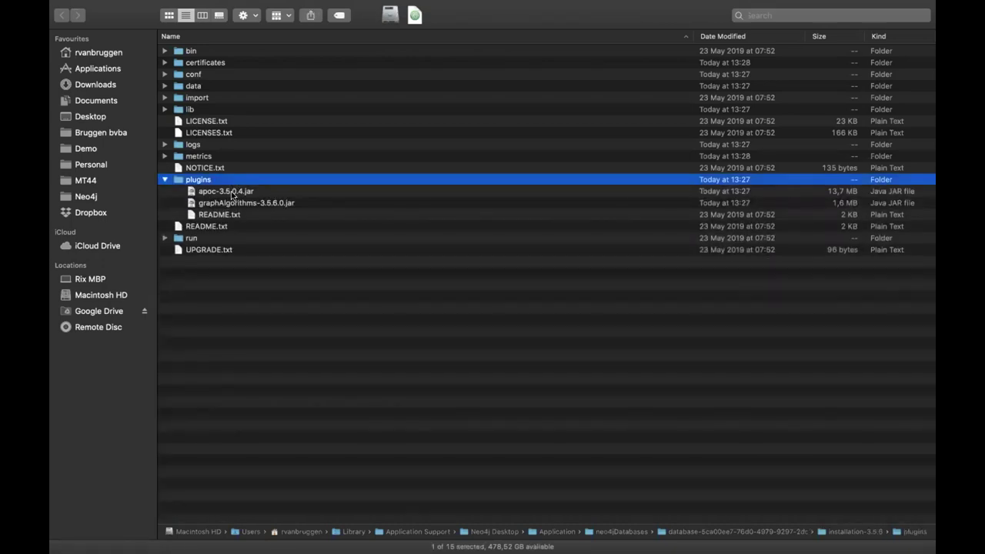
pyautogui.click(230, 194)
pyautogui.click(231, 203)
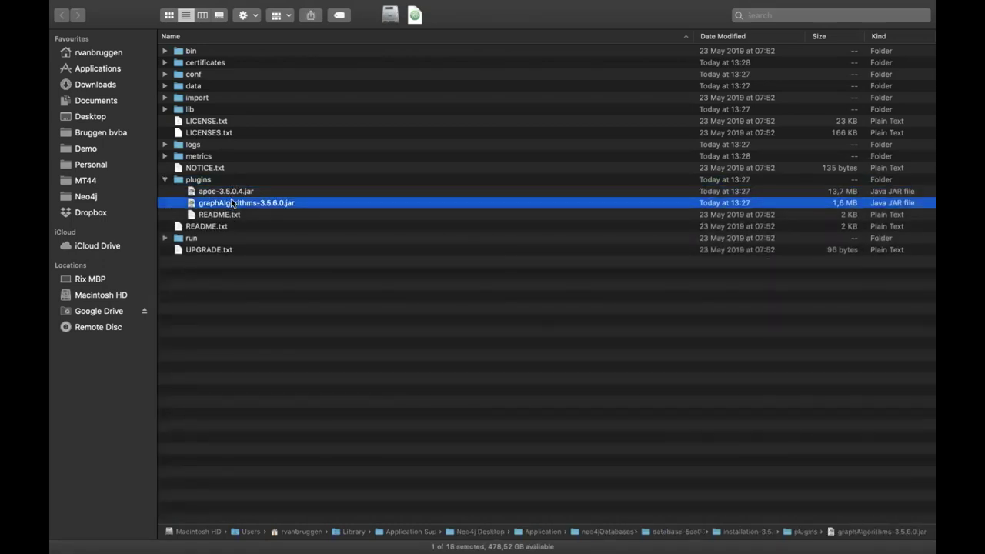
pyautogui.click(227, 193)
pyautogui.click(227, 204)
# Step: Search 'neo4j algorithms' in a new Chrome tab and open the neo4j-contrib/neo4j-graph-algorithms GitHub repository
pyautogui.press('super+Tab')
pyautogui.press('super+Tab')
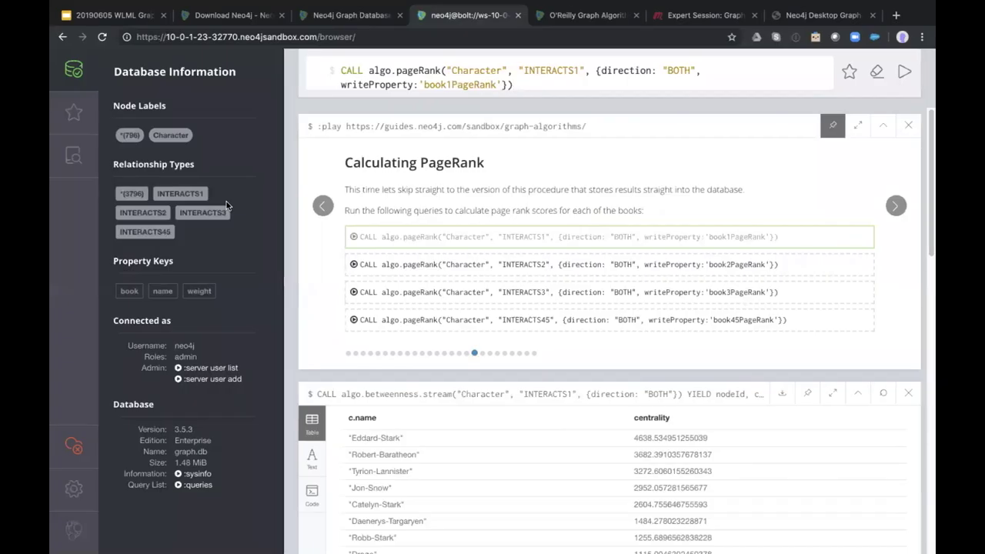
pyautogui.press('super+t')
pyautogui.write('neo4j algo')
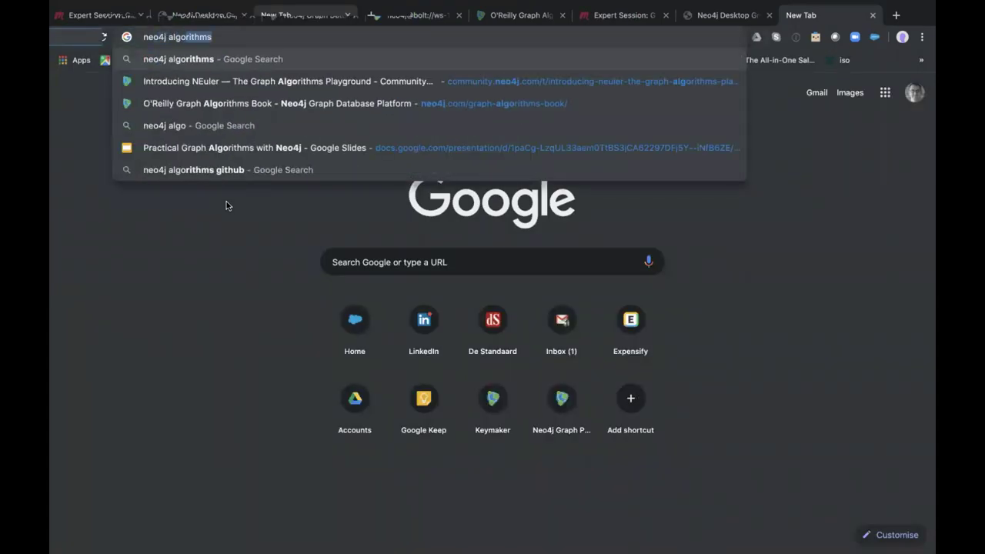
pyautogui.press('Return')
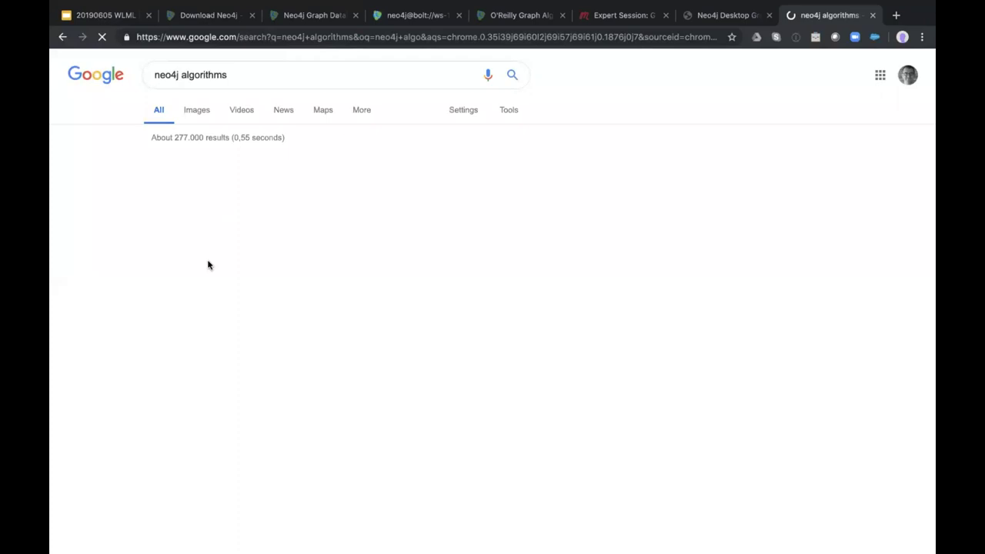
pyautogui.scroll(-1, 290, 310)
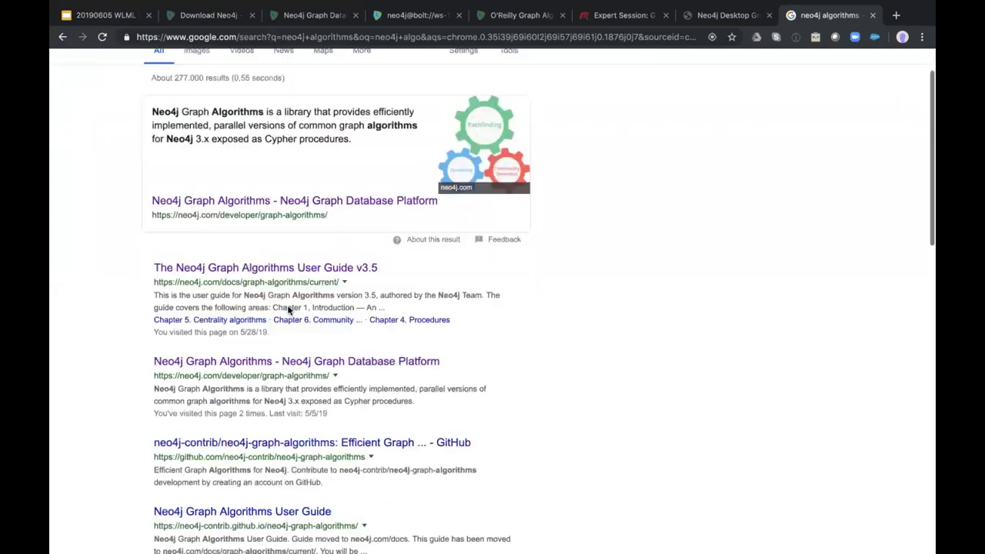
pyautogui.scroll(-2, 290, 309)
pyautogui.click(266, 342)
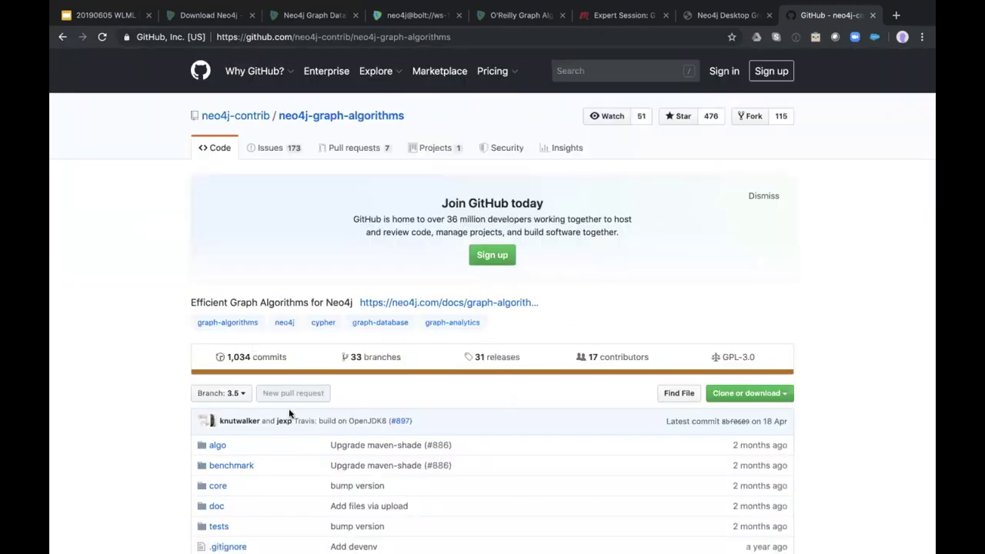
pyautogui.scroll(-4, 289, 414)
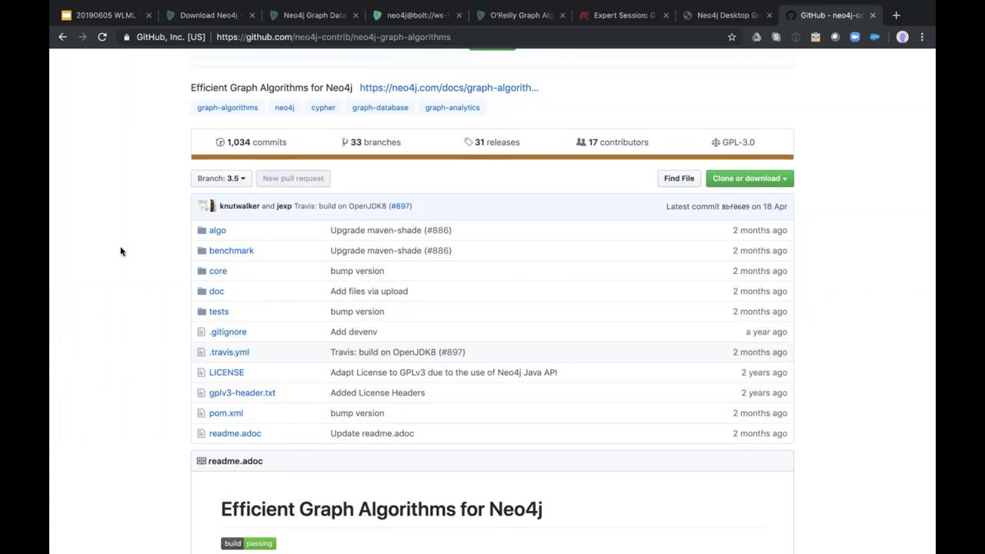
pyautogui.scroll(-6, 120, 251)
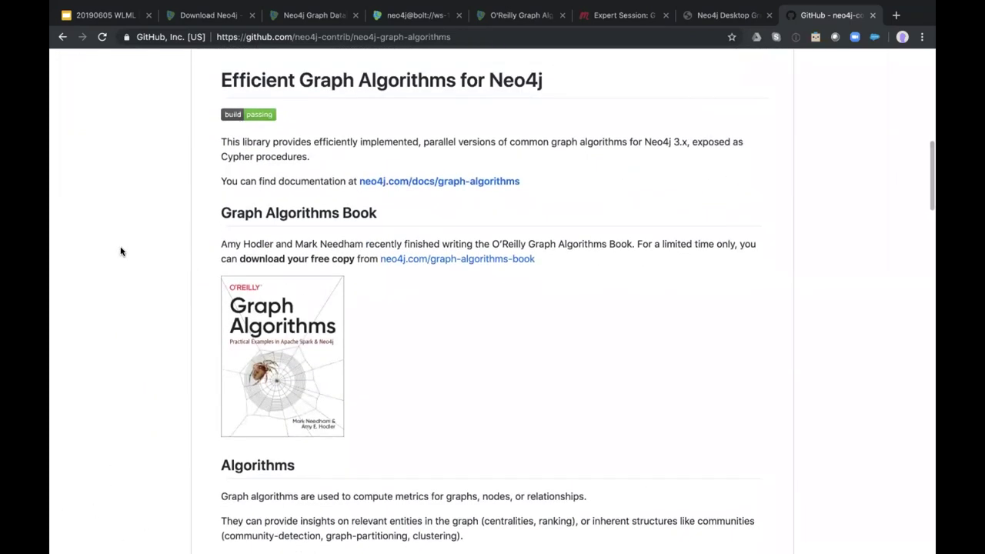
pyautogui.scroll(7, 121, 248)
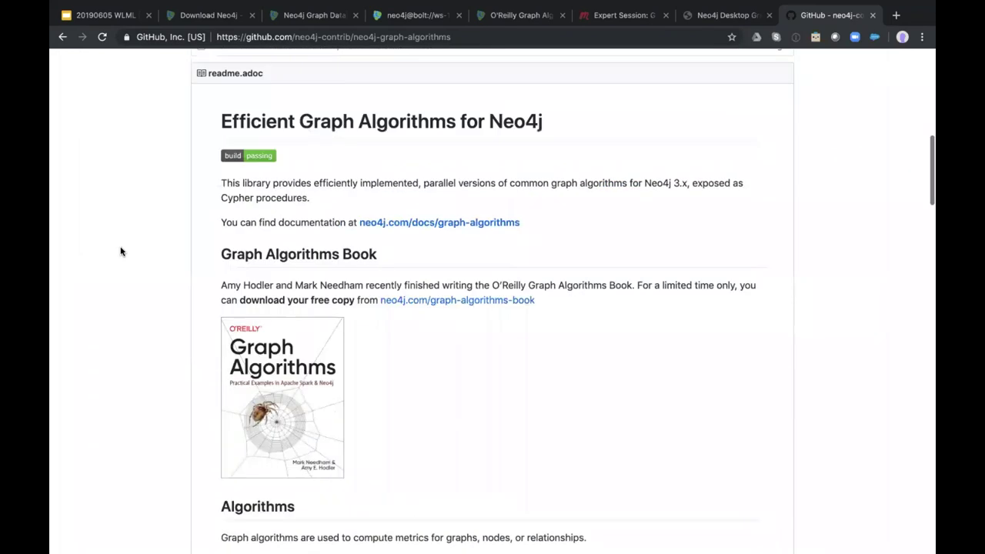
# Step: Glance at the Neo4j analytics slide, then return through Neo4j Desktop to the NEuler workspace
pyautogui.click(112, 16)
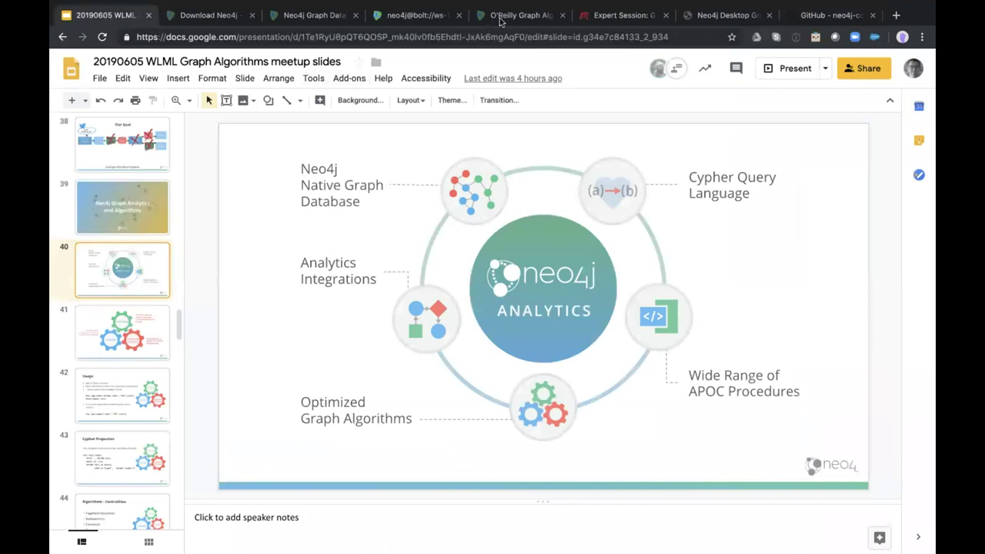
pyautogui.press('super+Tab')
pyautogui.press('super+Tab')
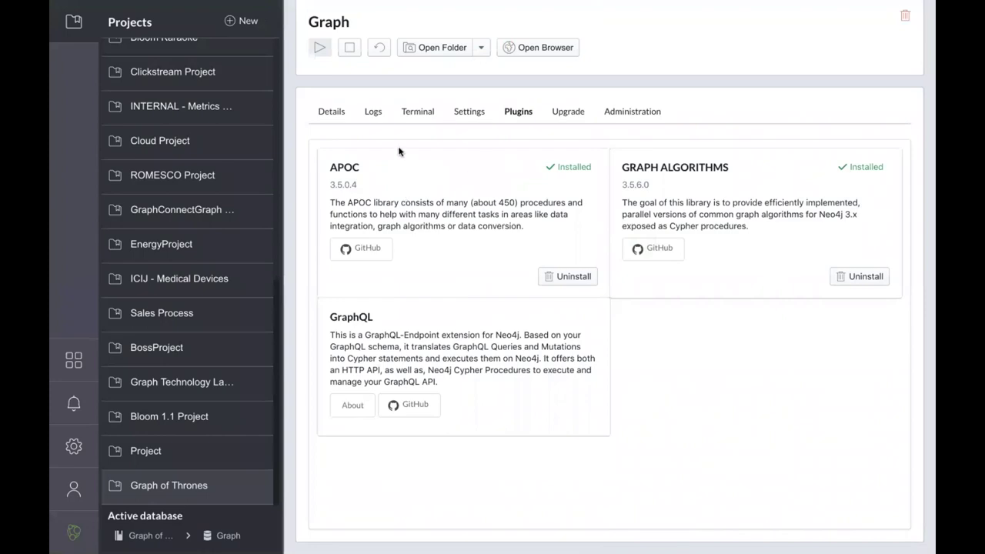
pyautogui.hotkey('ctrl', 'Right')
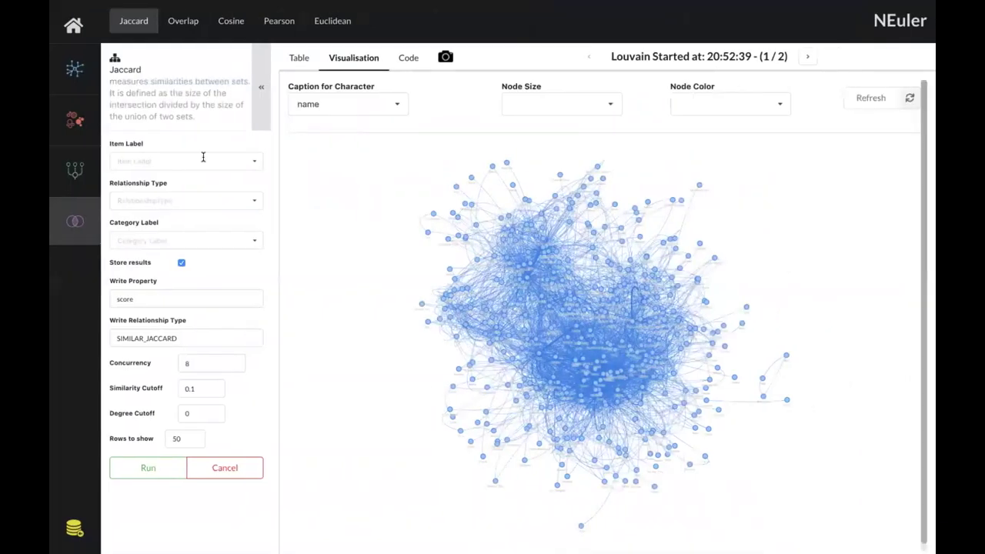